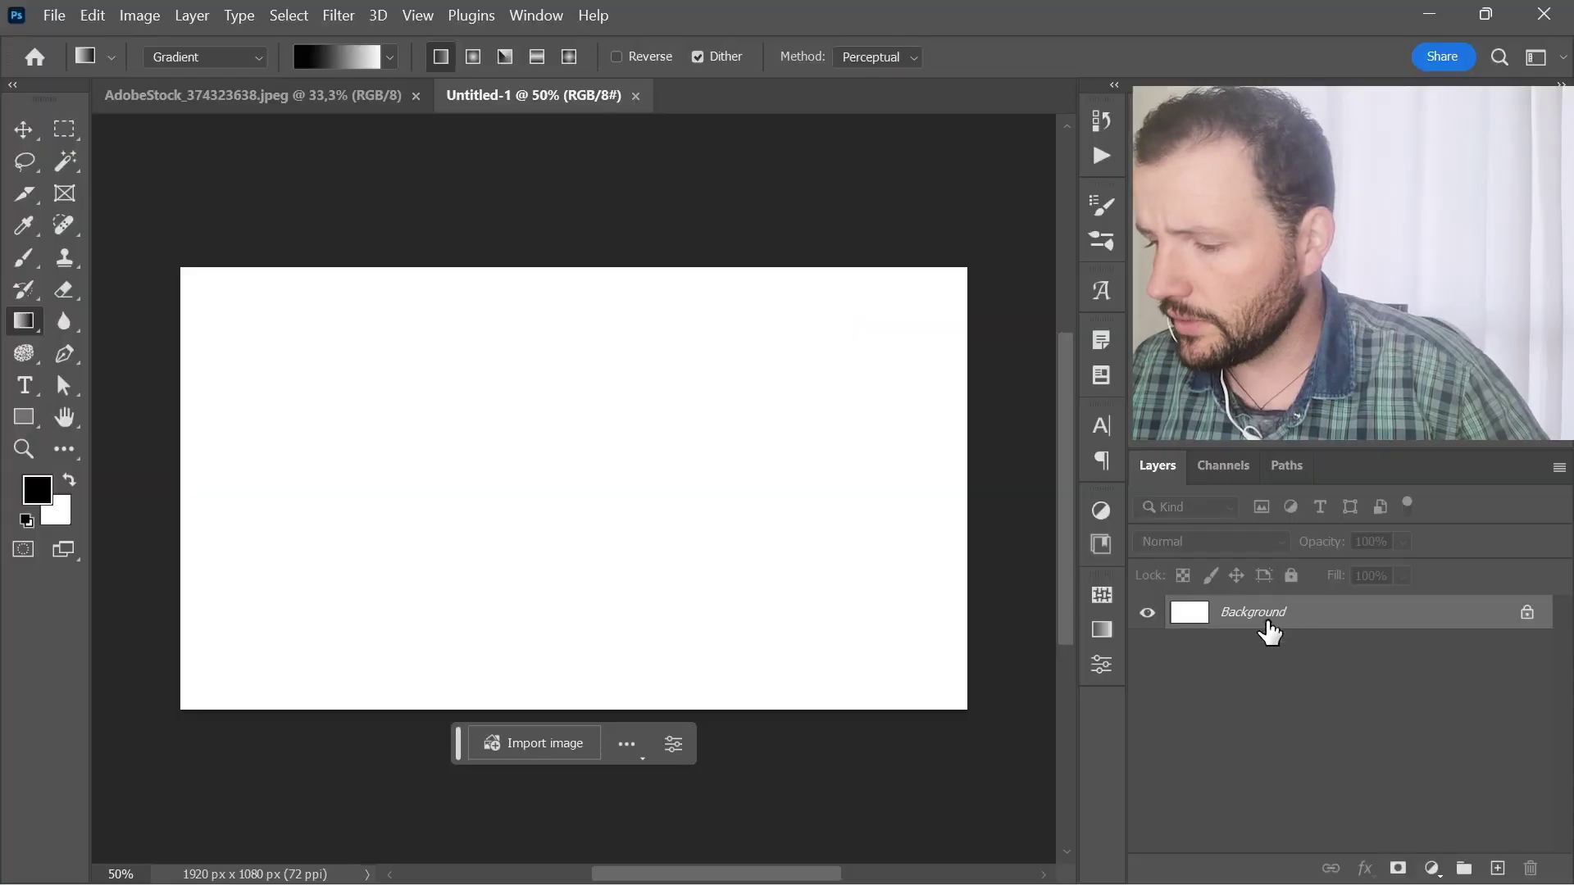
- Keep the Gradient tool in its standard Gradient mode rather than Classic gradient
left_click(1433, 867)
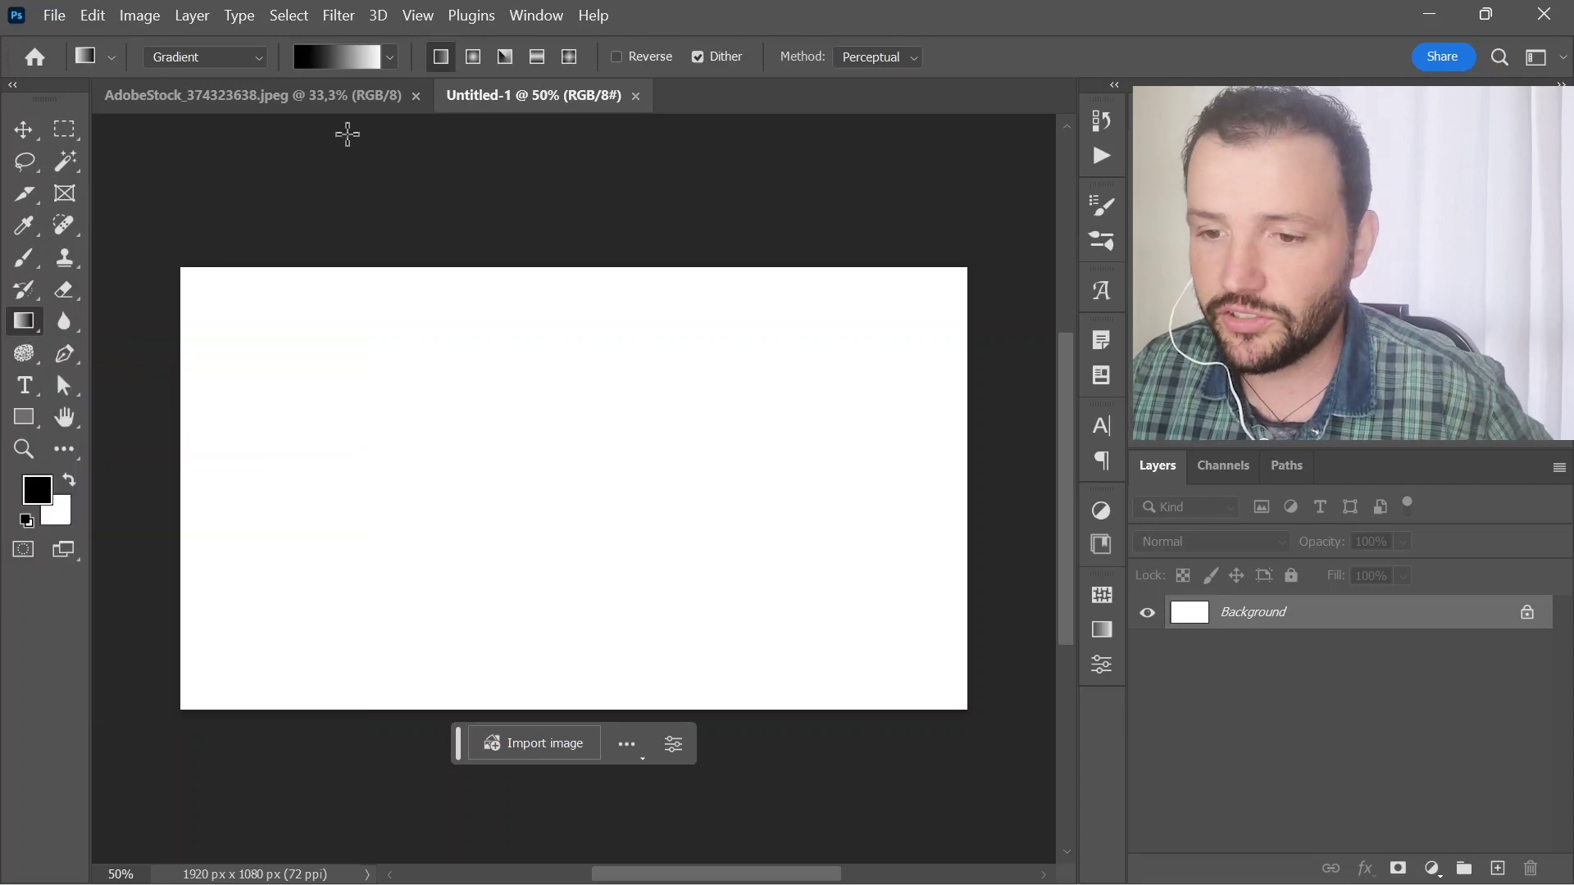
left_click(243, 59)
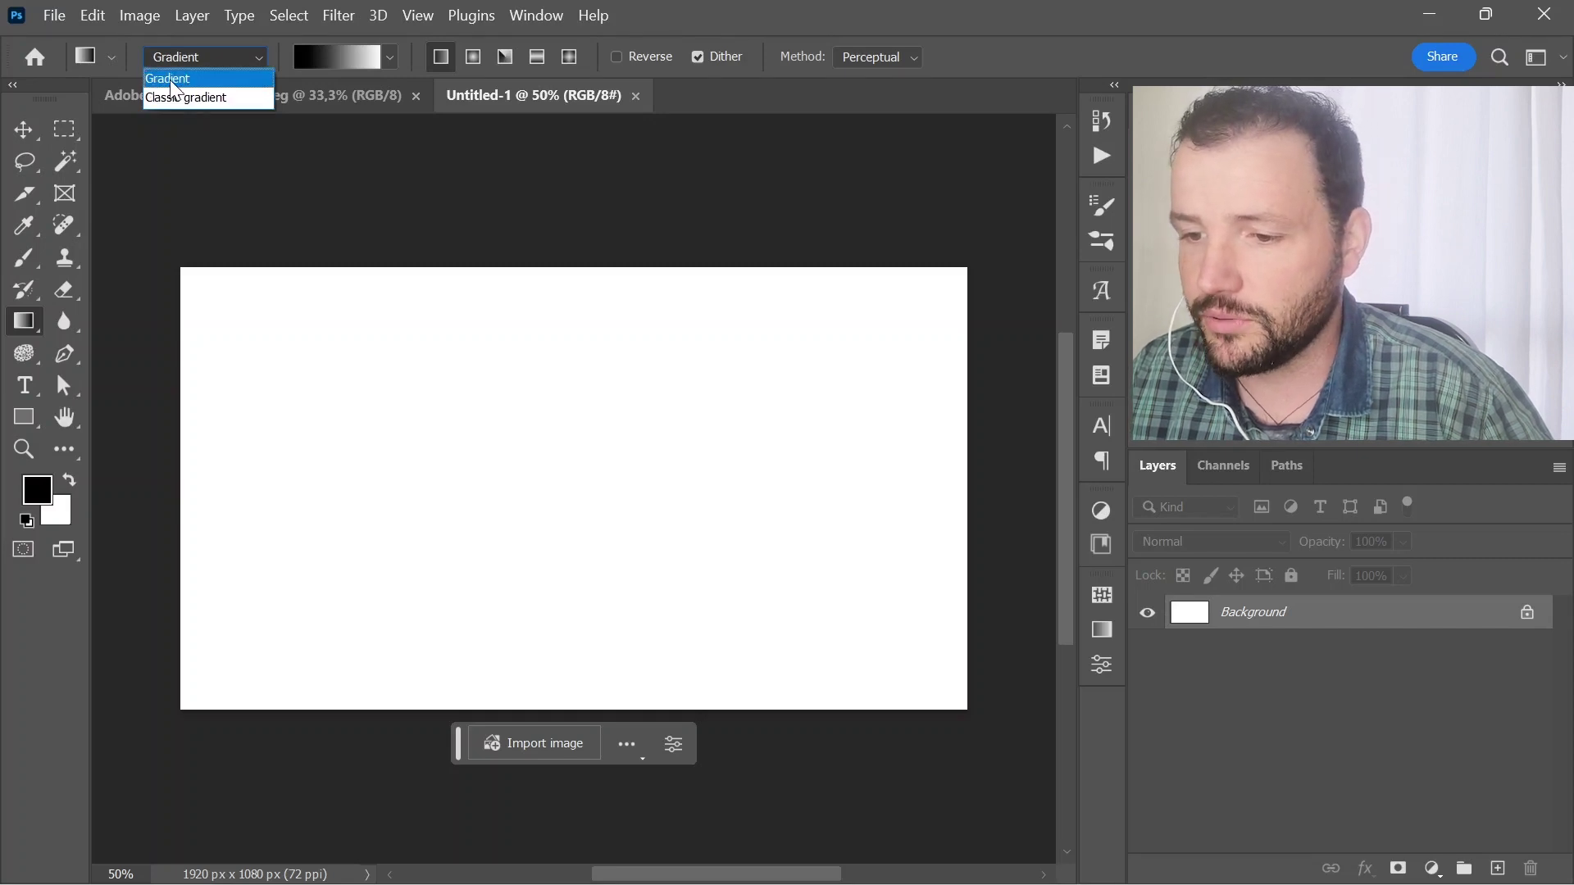
left_click(175, 87)
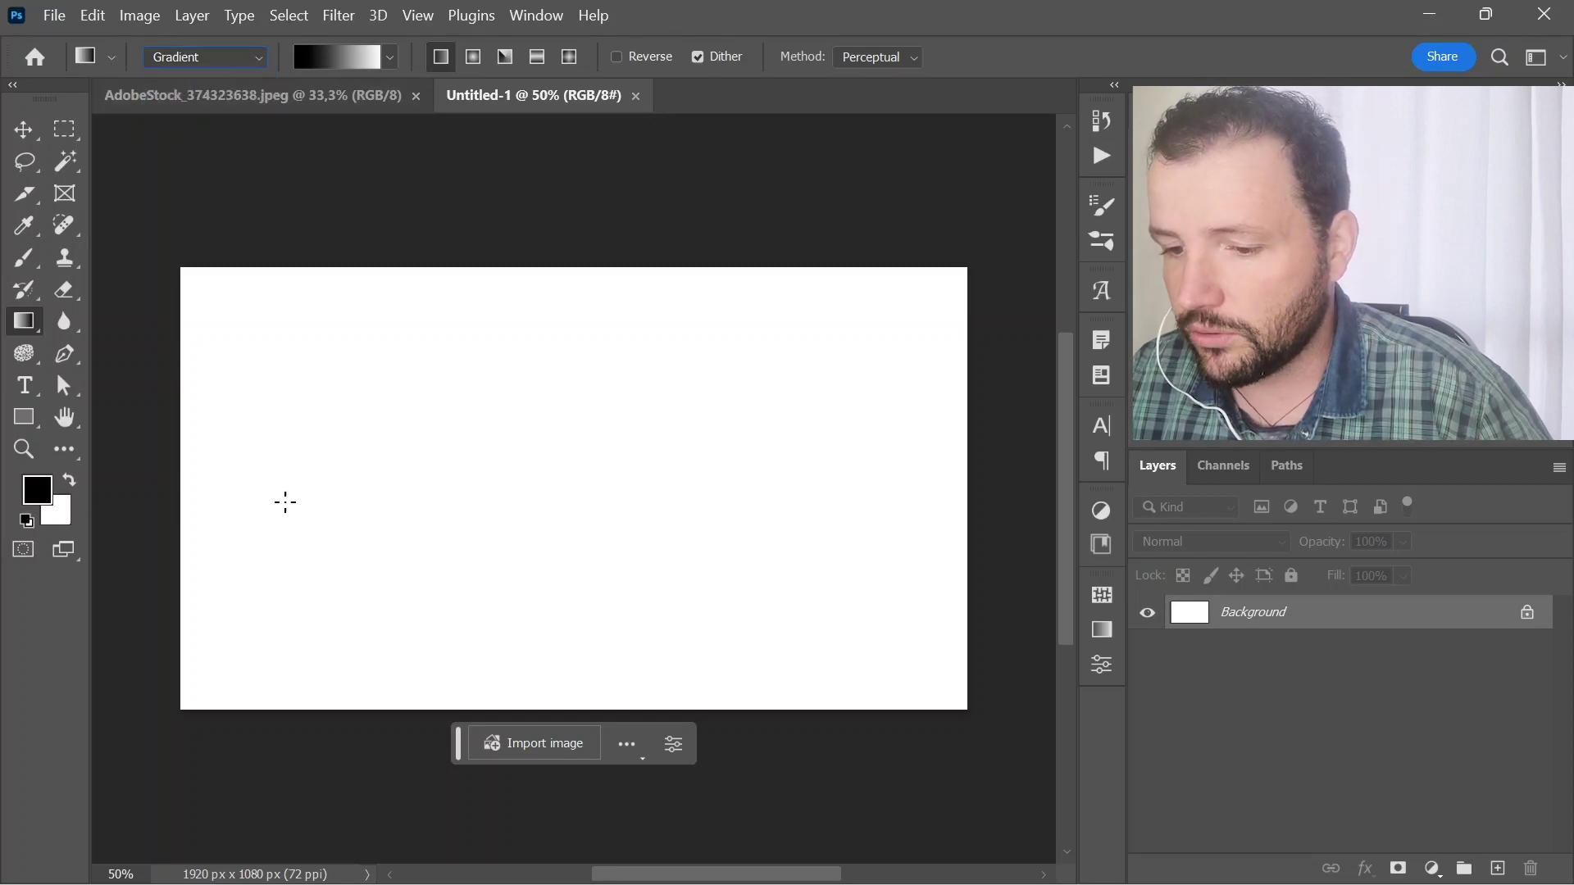
- Drag across the blank canvas to create a black-to-white Gradient Fill 1 layer
left_click_drag(272, 543, 831, 403)
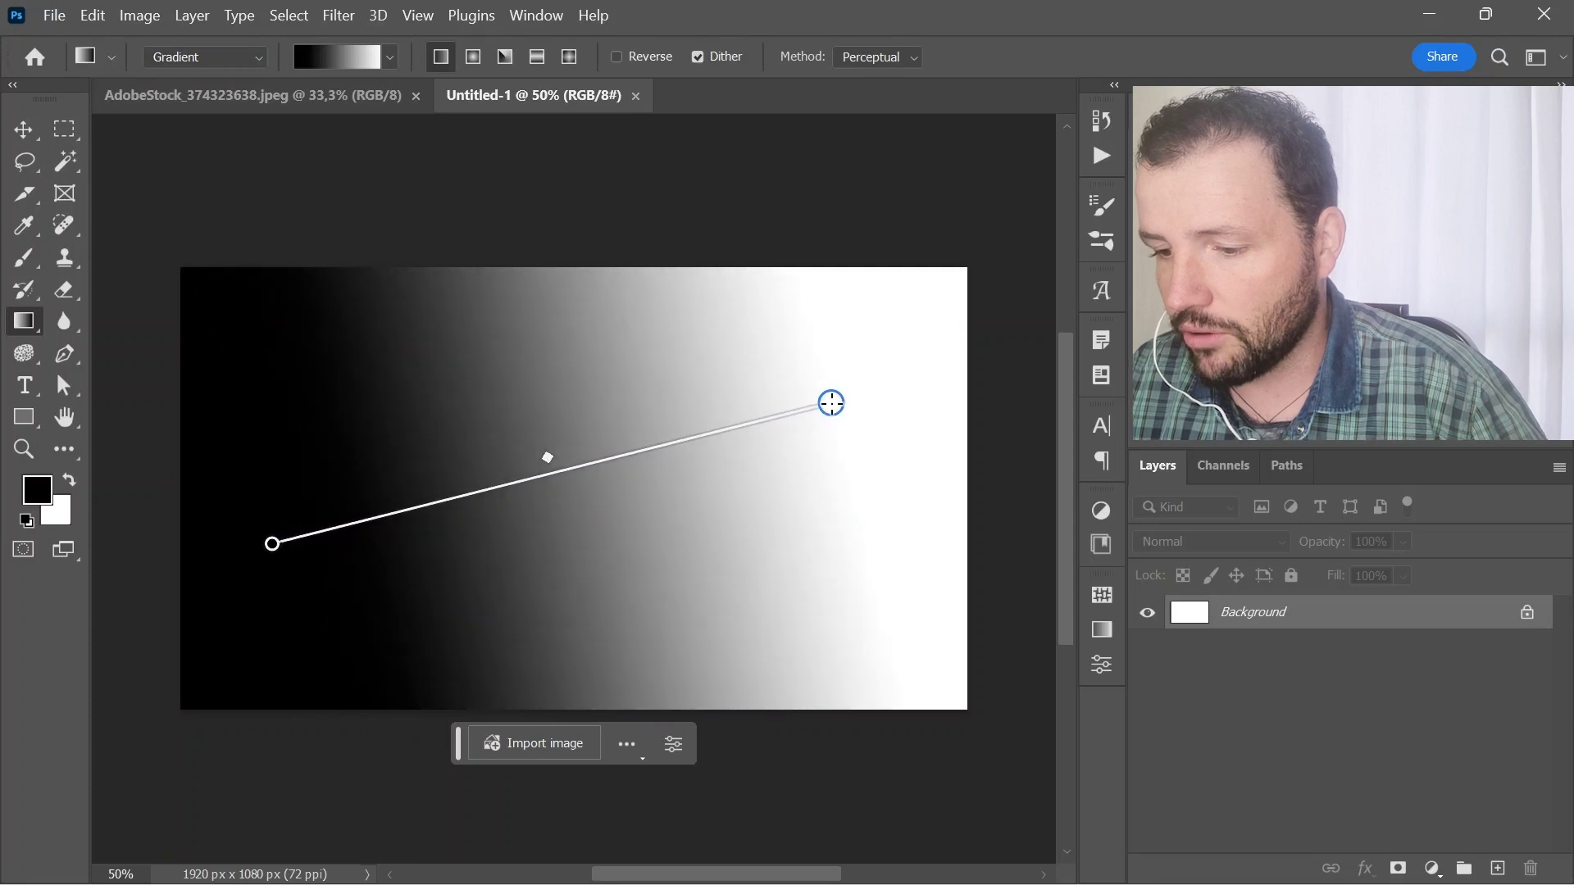
left_click_drag(831, 403, 811, 395)
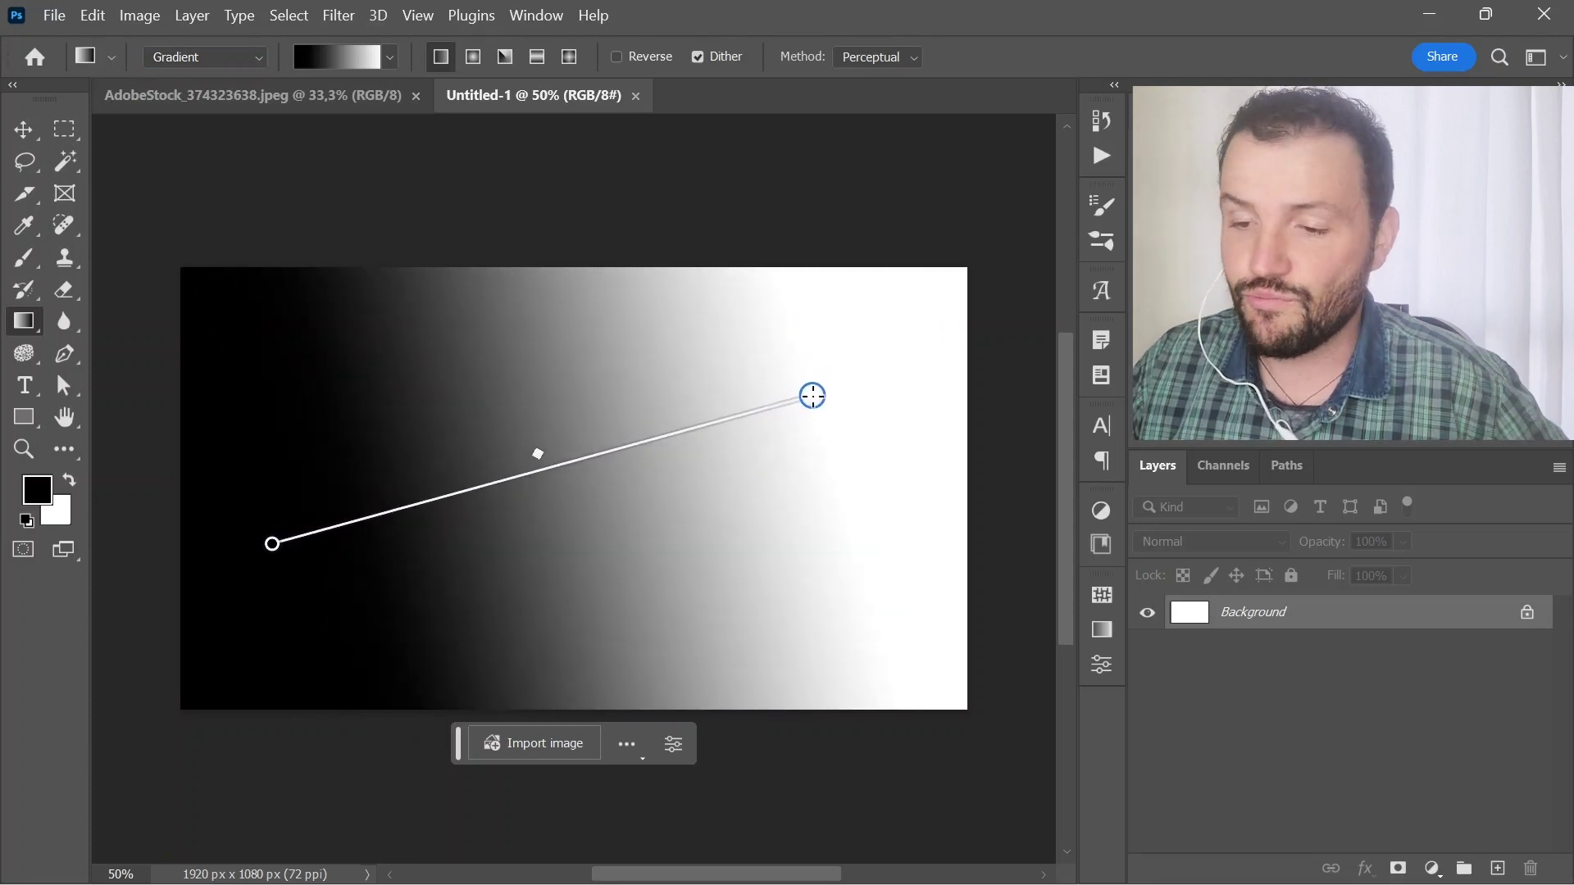
left_click_drag(812, 396, 813, 398)
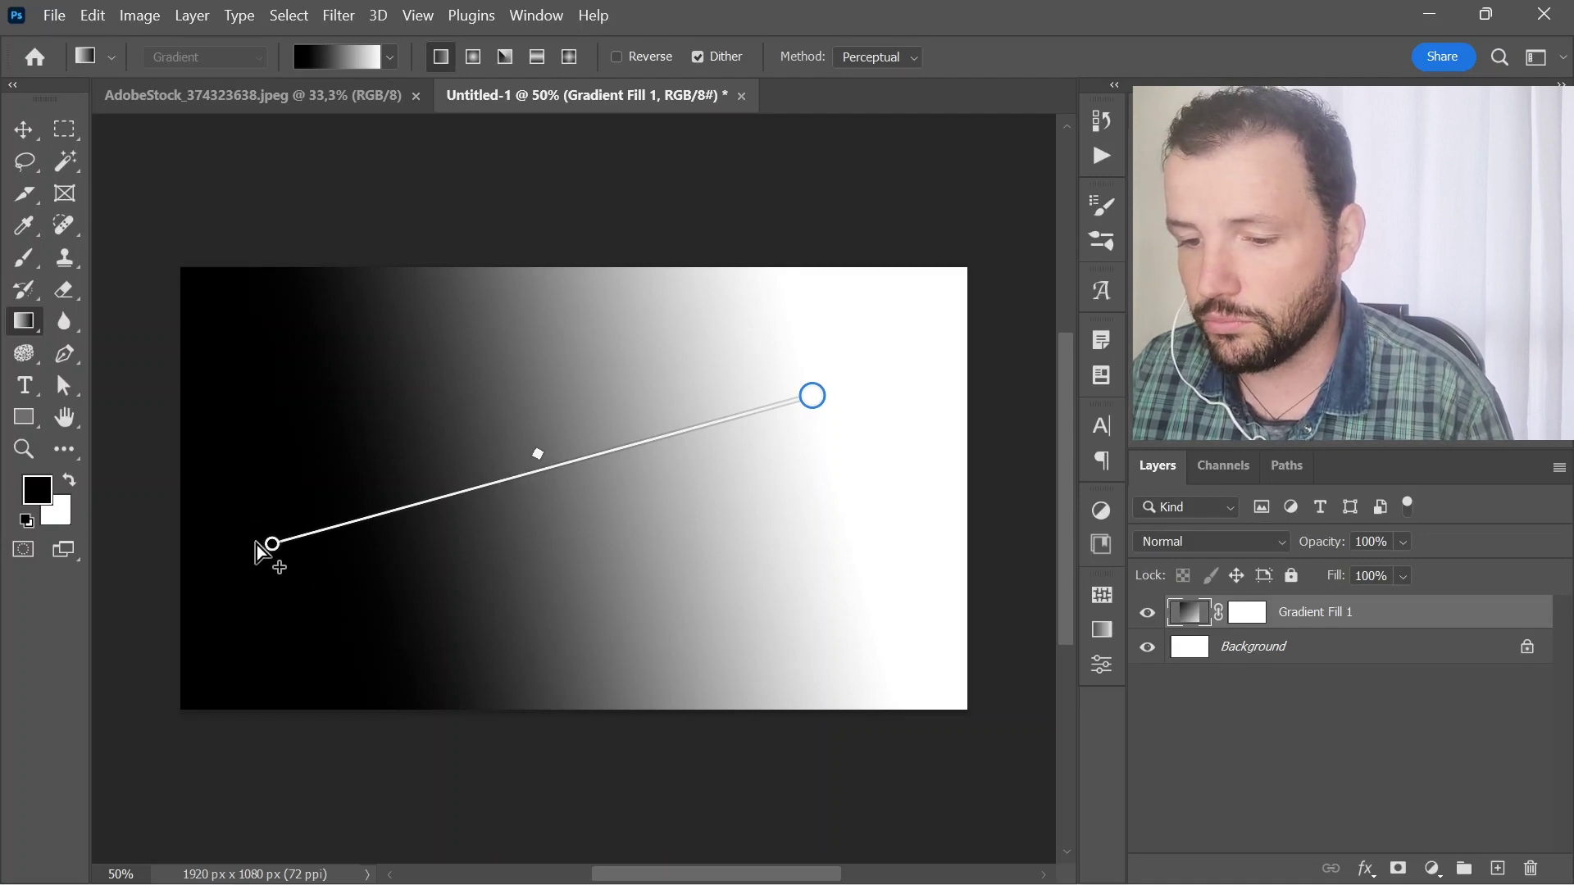
- Angle the gradient diagonally from upper left to lower right, then review its method and presets
left_click_drag(271, 544, 272, 483)
mouse_move(826, 395)
left_mouse_down()
mouse_move(857, 485)
mouse_move(853, 670)
left_mouse_up()
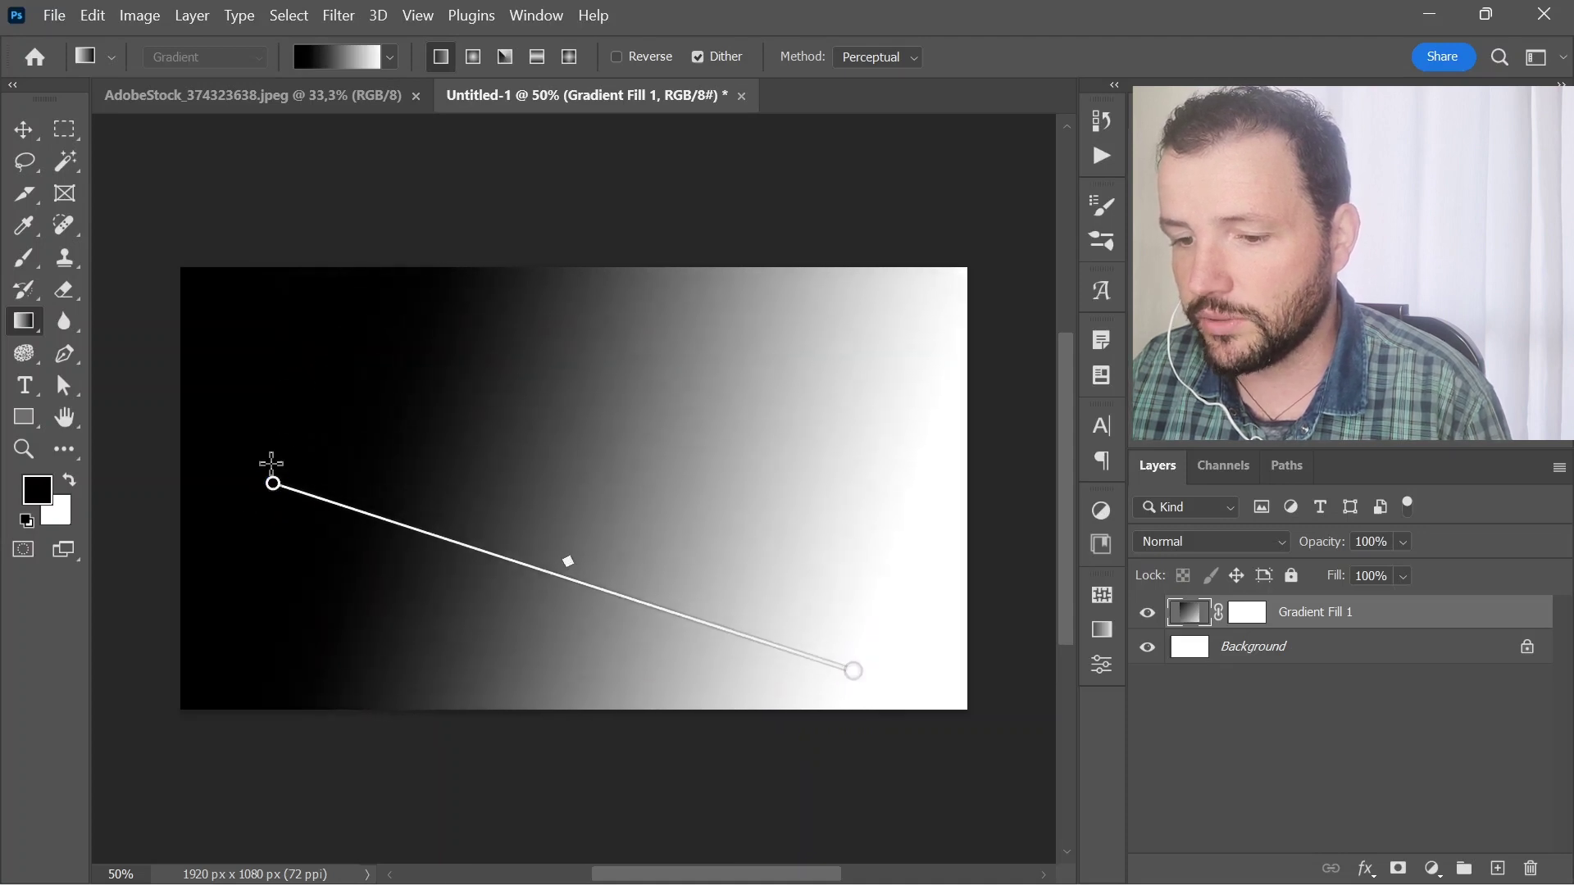
left_click_drag(273, 484, 280, 330)
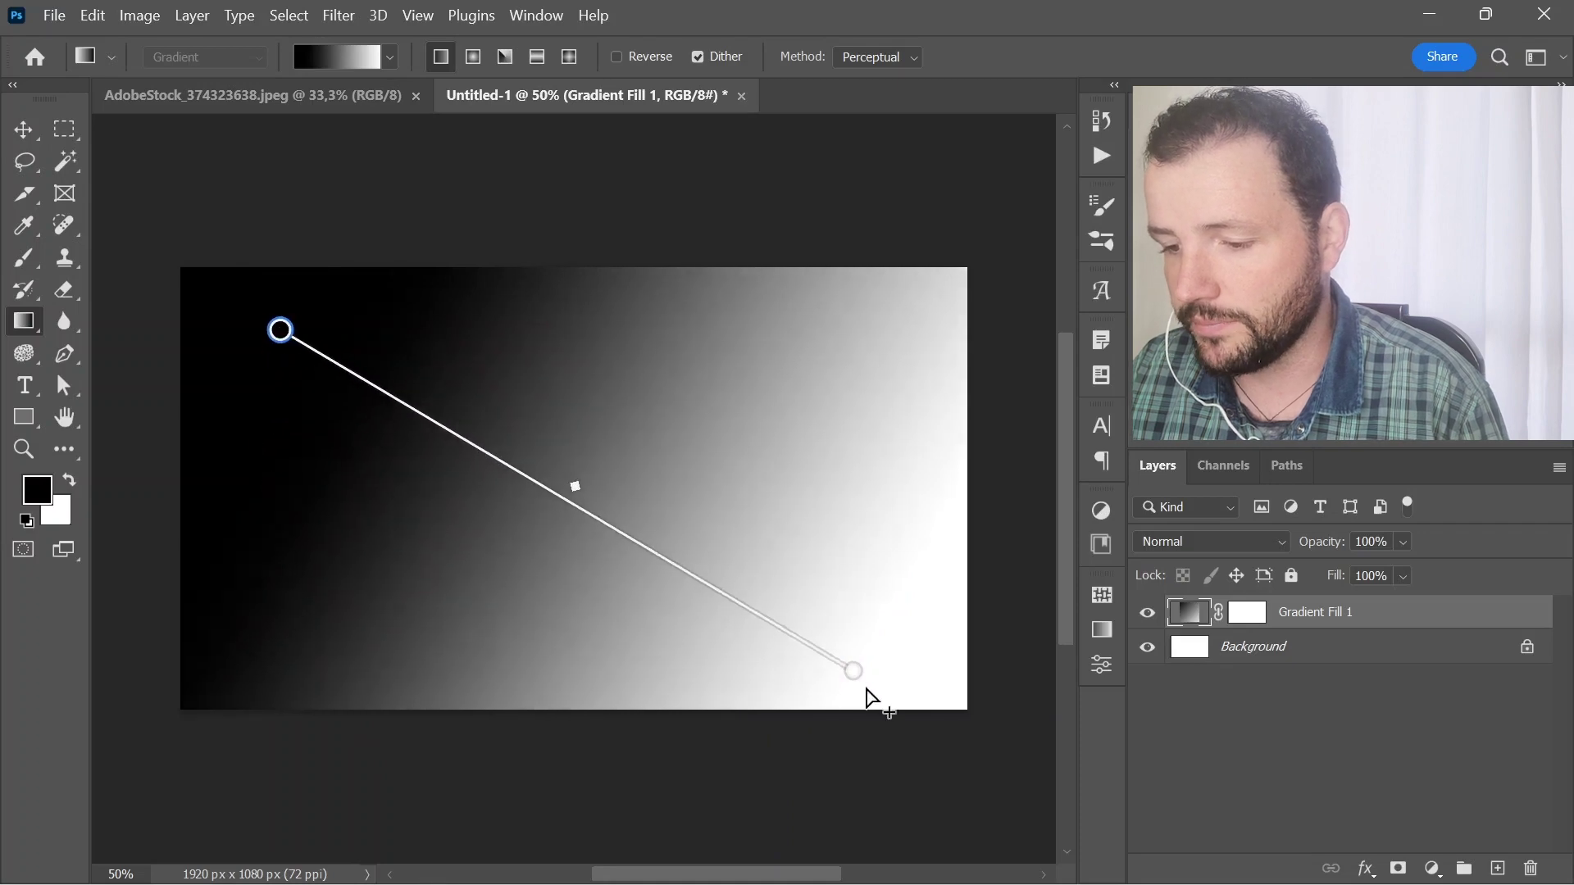
left_click_drag(856, 675, 871, 649)
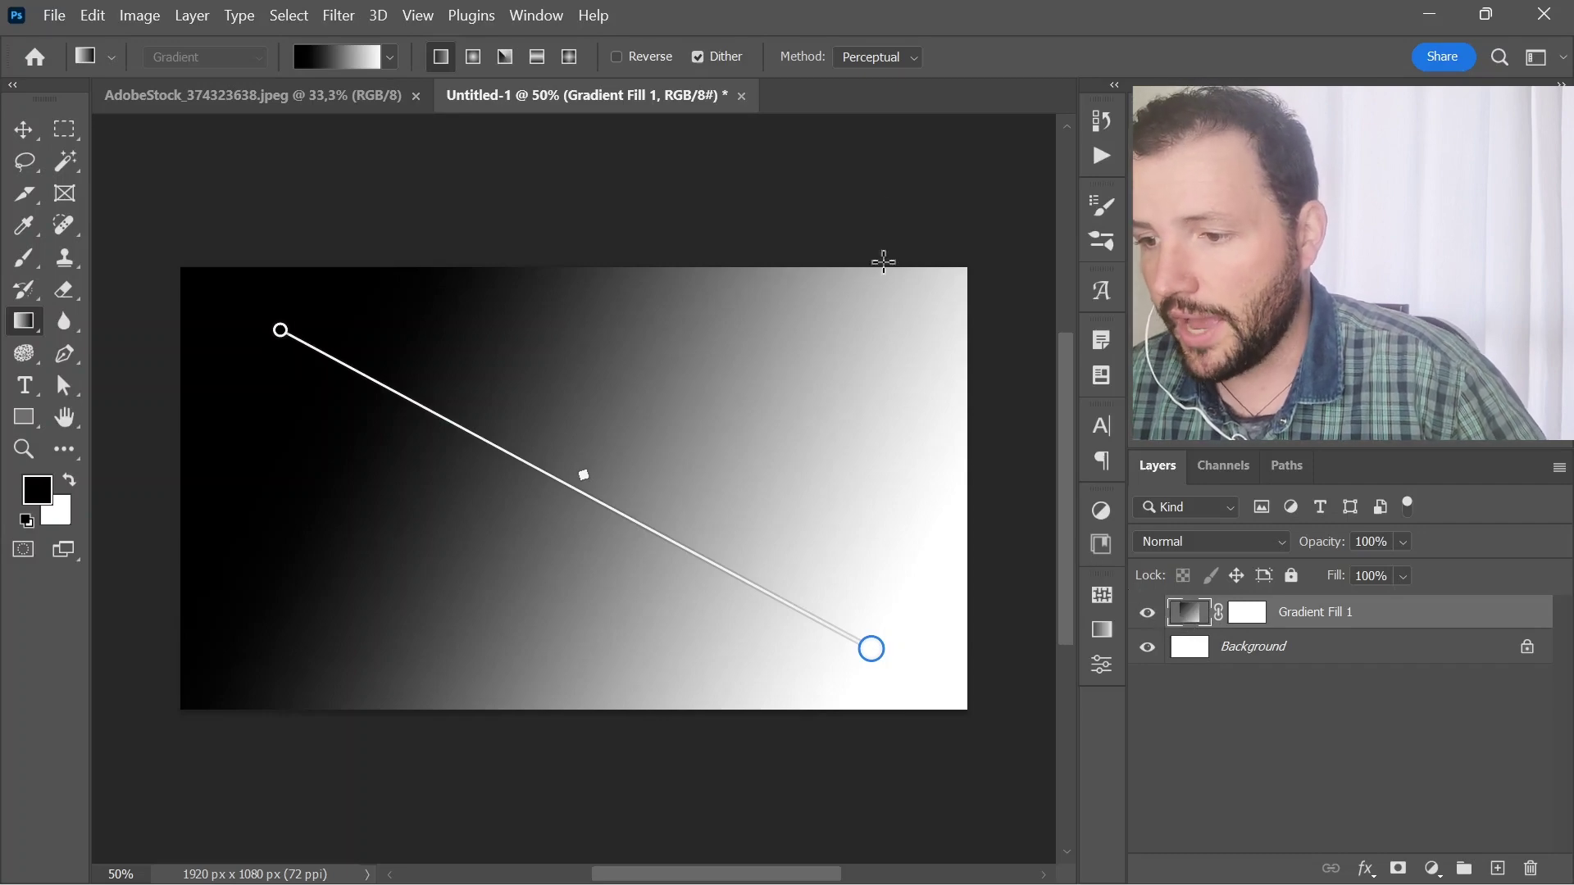
left_click(908, 57)
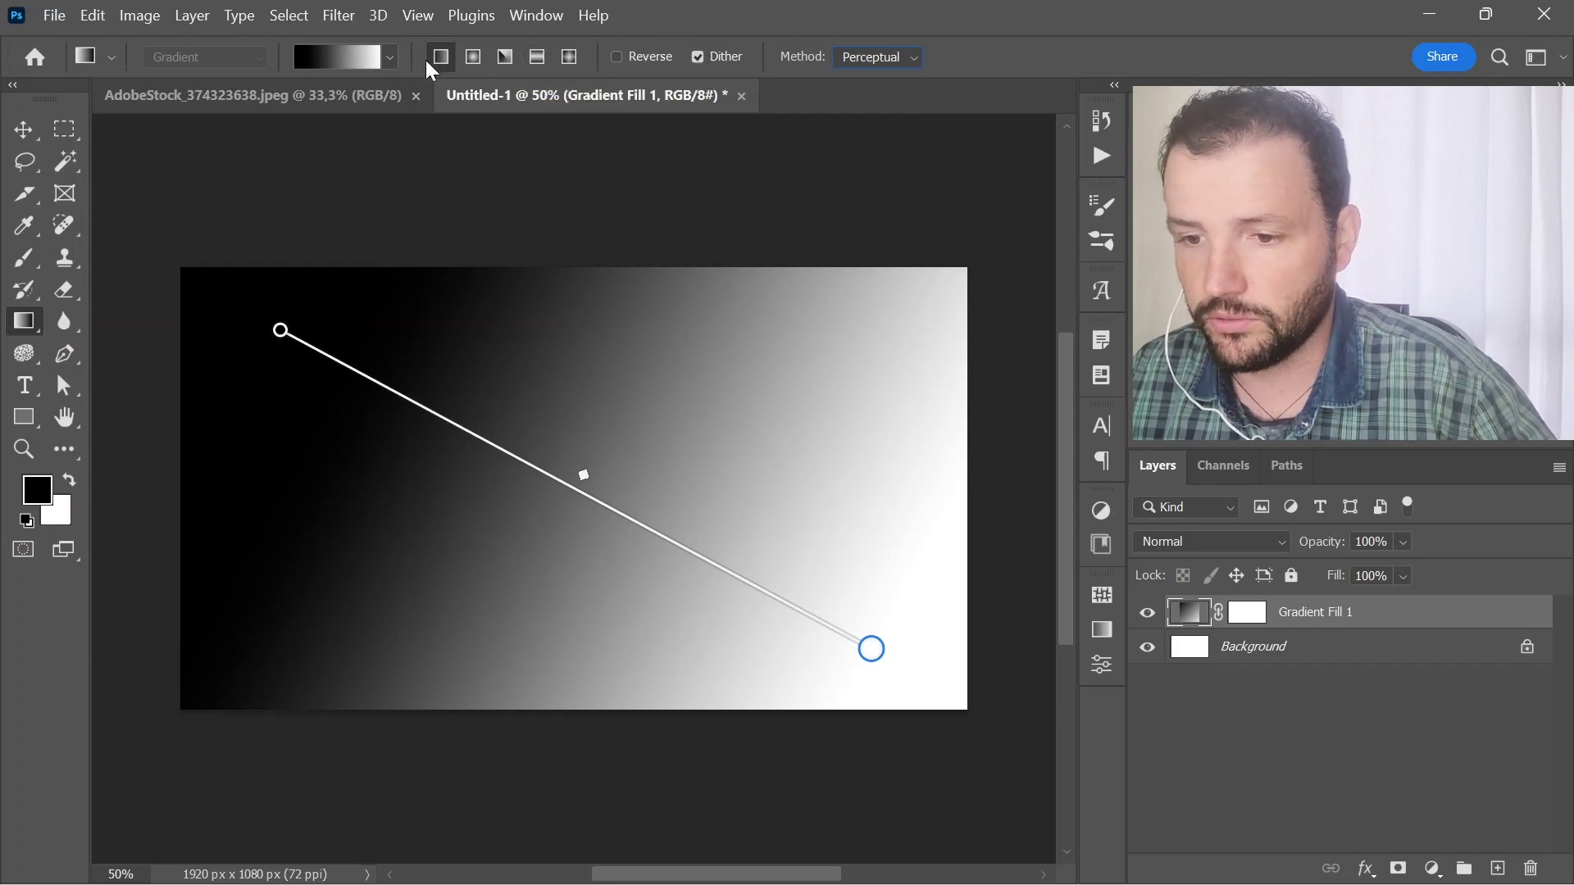
left_click(389, 59)
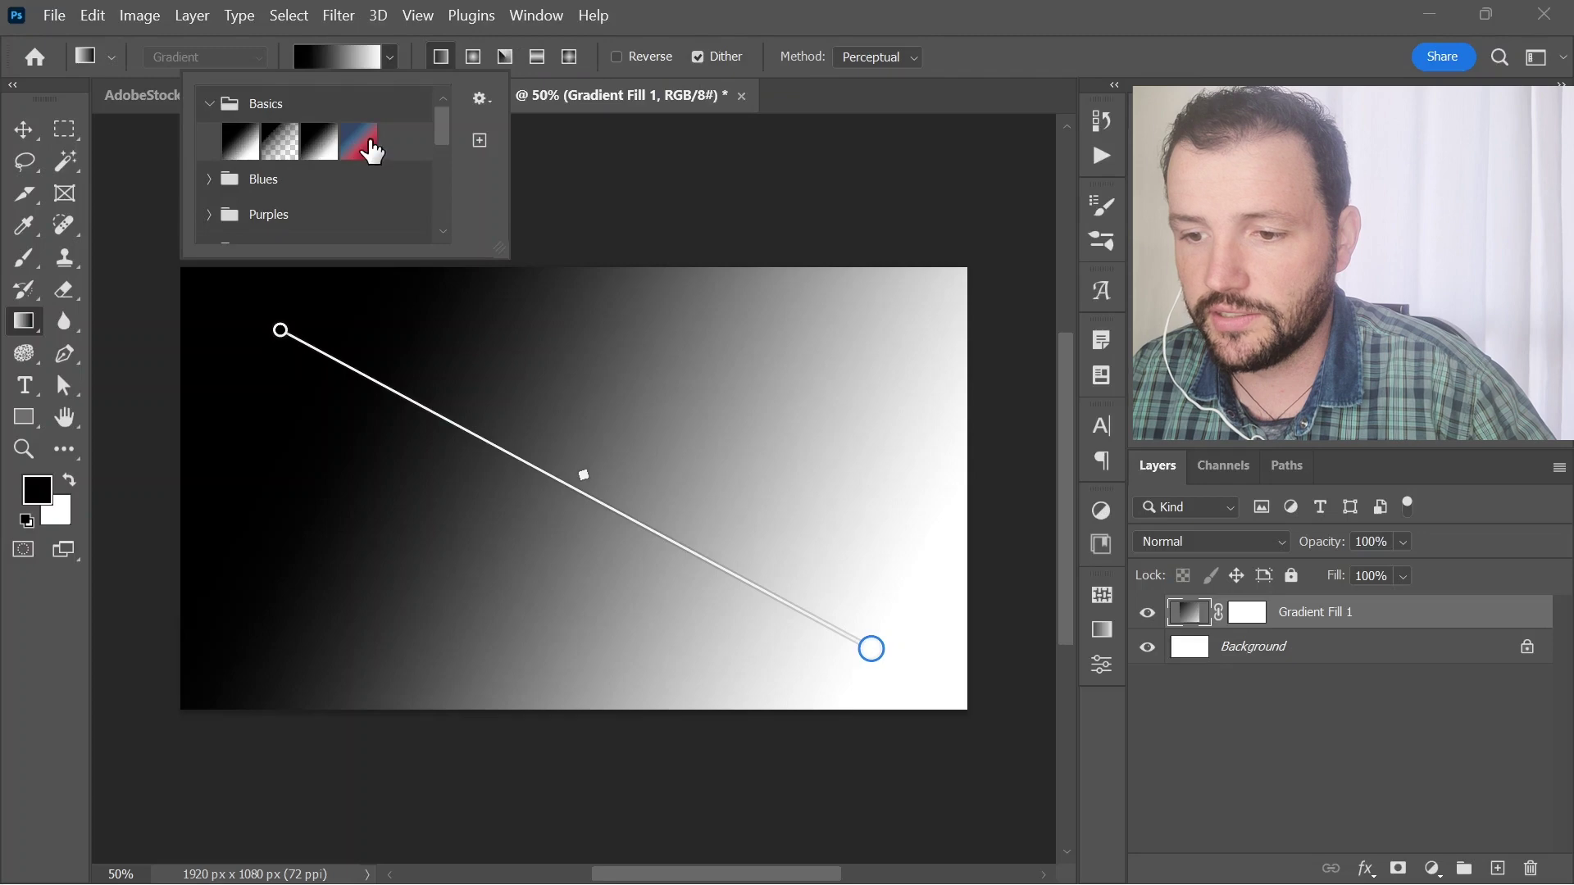
- Keep the black-to-white preset and nudge the midpoint toward black, to location 46
left_click(364, 146)
left_click(318, 141)
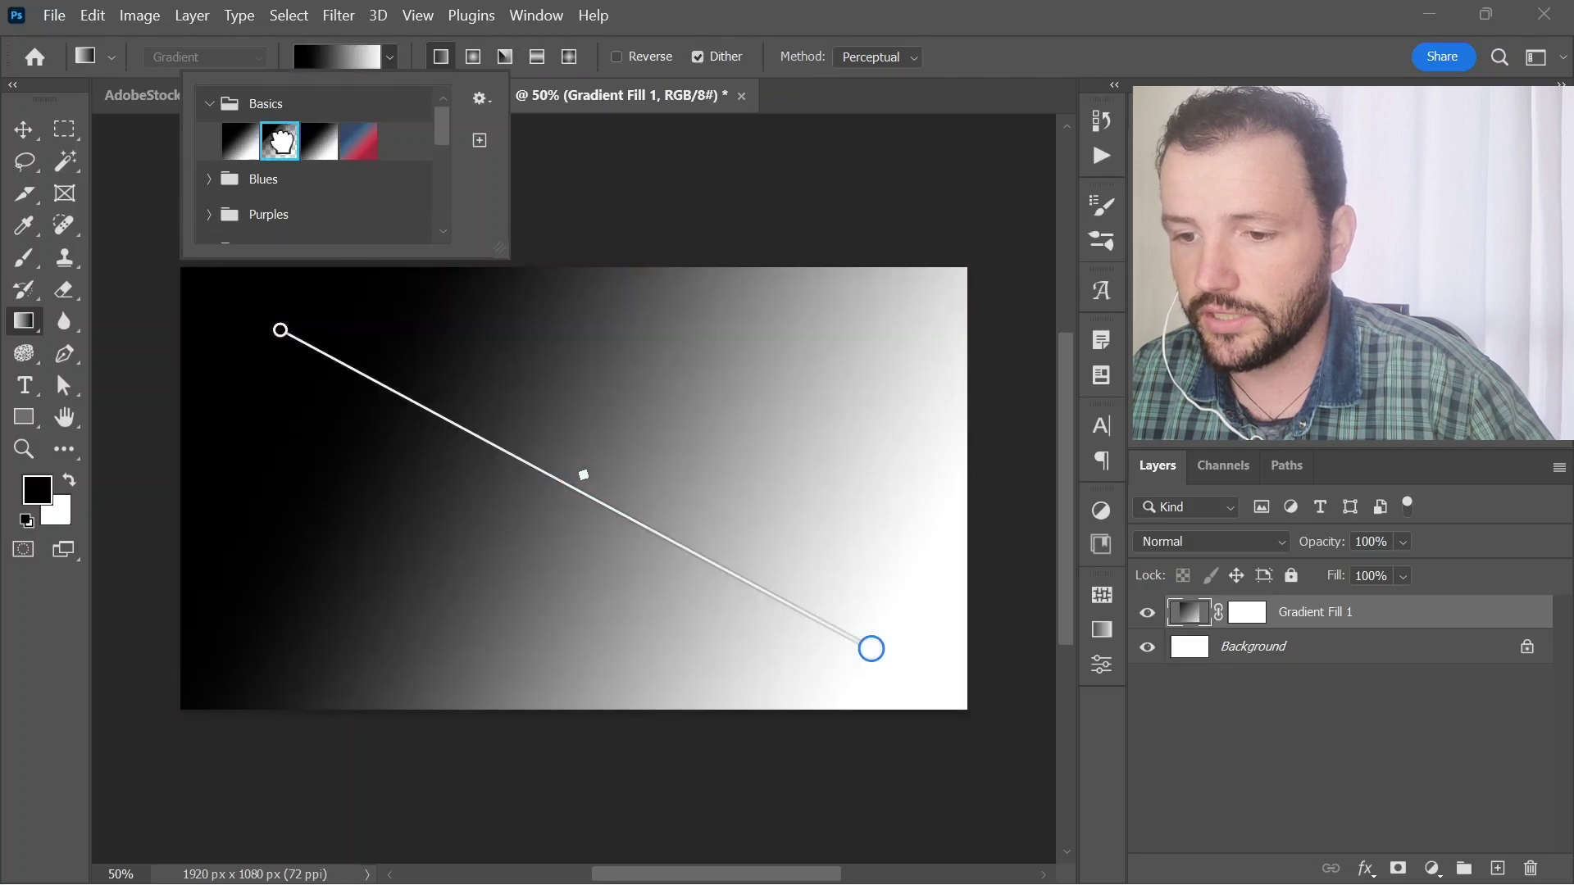
left_click(243, 144)
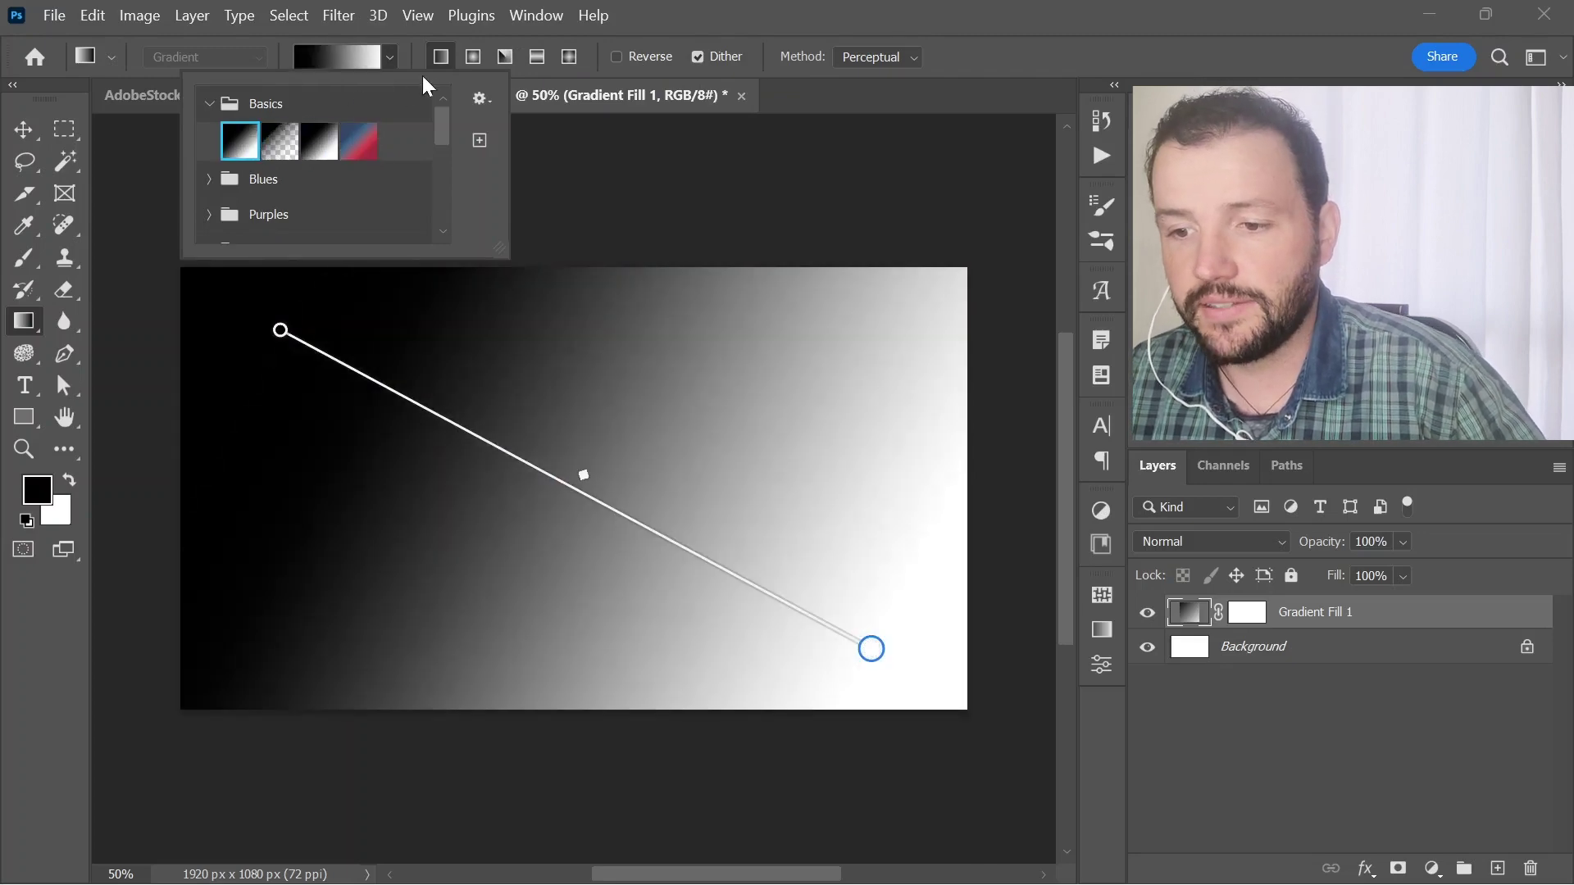
left_click(425, 118)
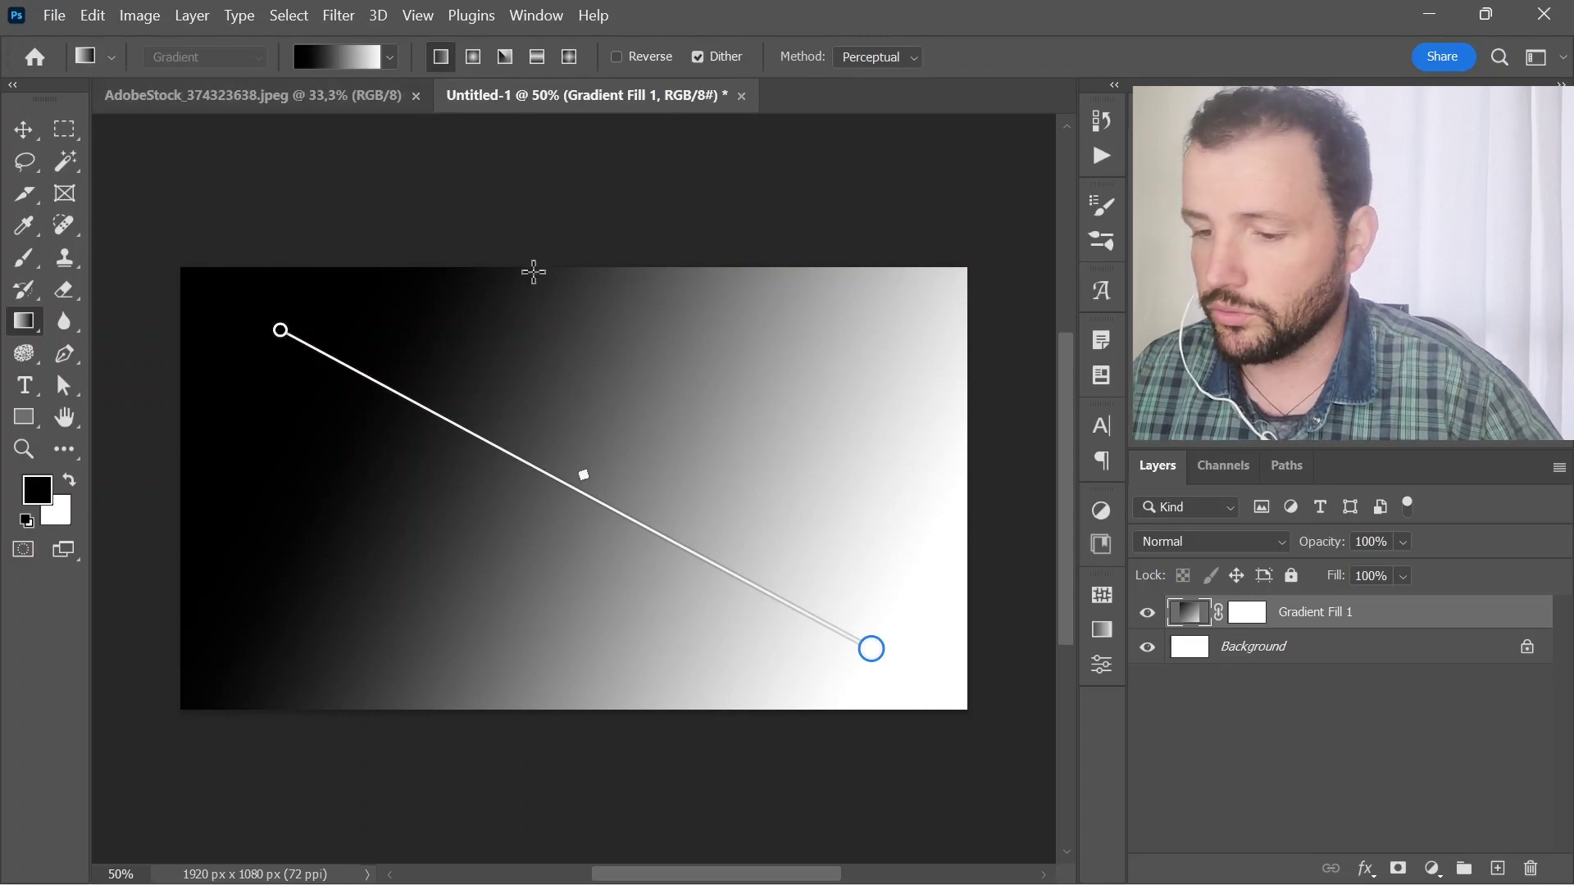
mouse_move(584, 477)
left_mouse_down()
mouse_move(341, 351)
mouse_move(766, 580)
mouse_move(471, 426)
mouse_move(622, 517)
mouse_move(563, 469)
left_mouse_up()
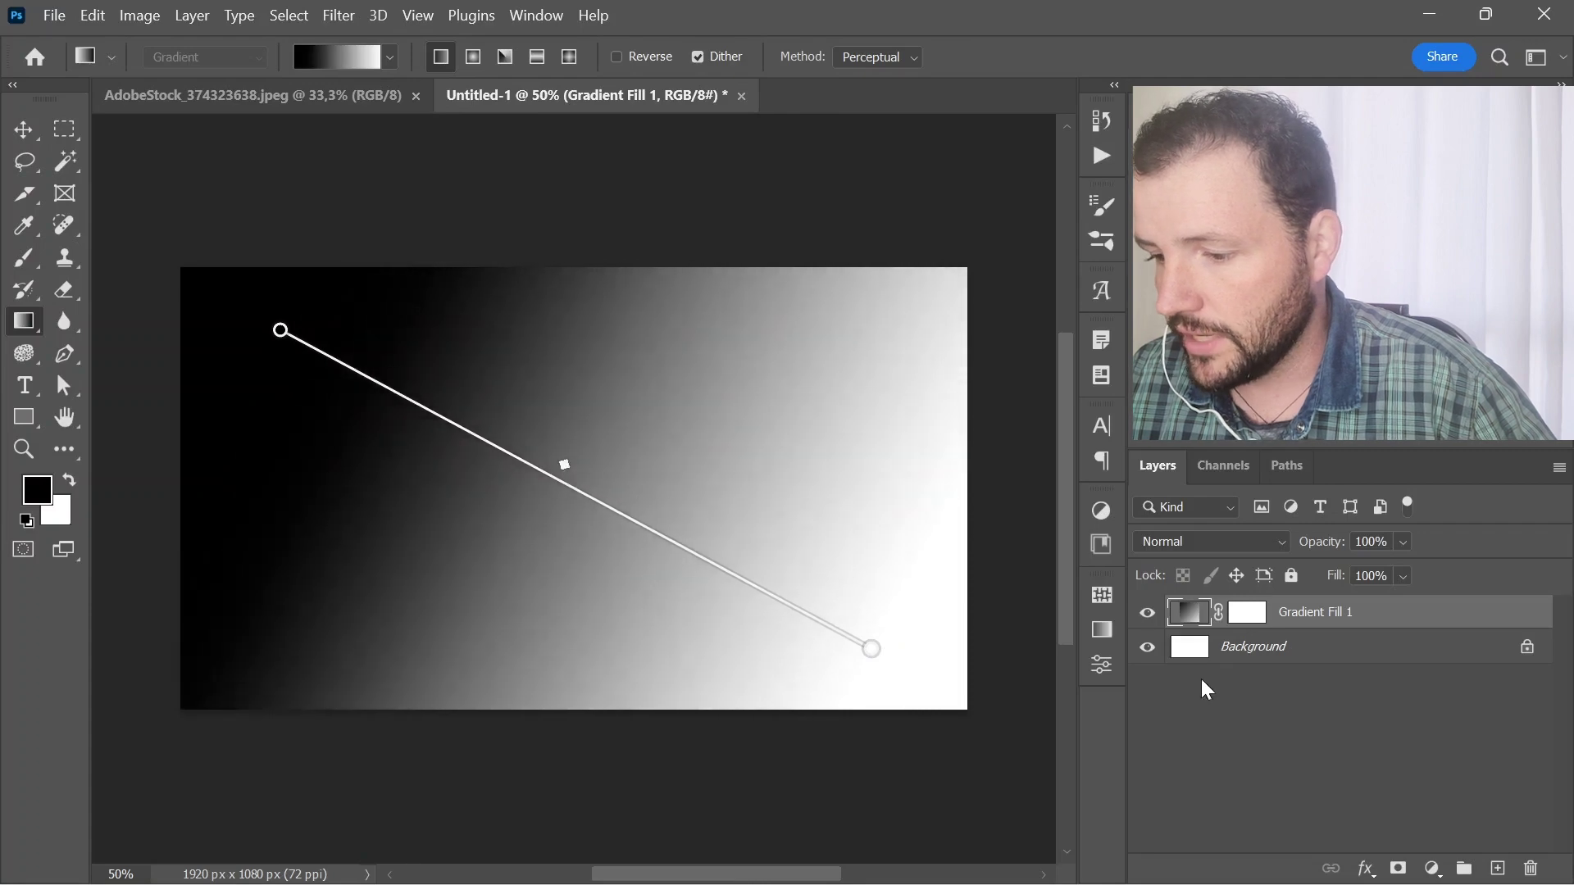
left_click(1110, 671)
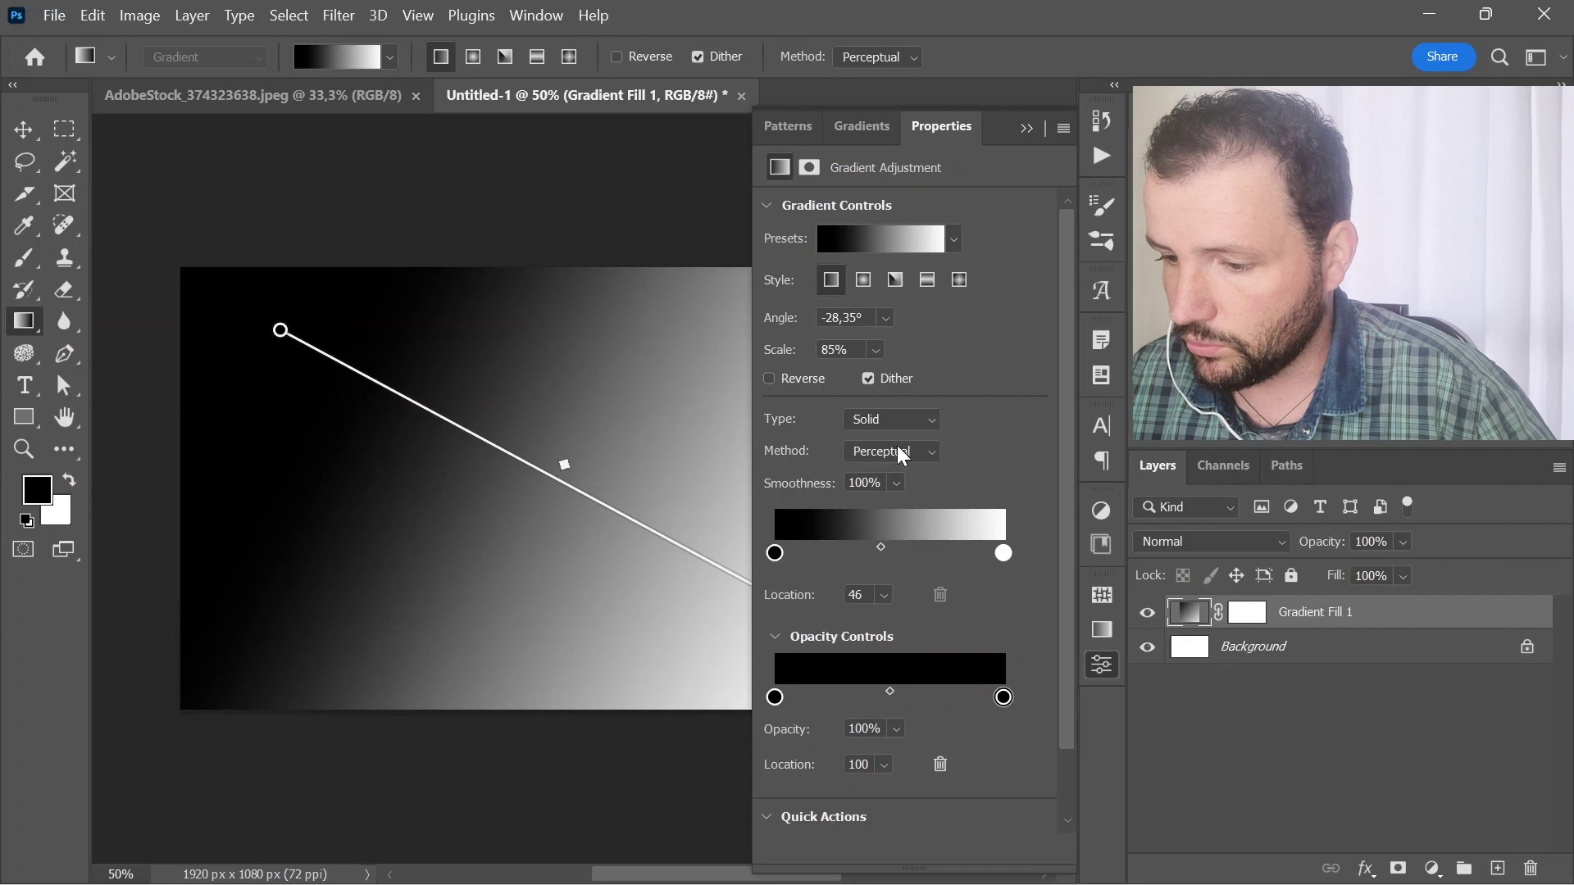
- Change the gradient's white end stop to red (#b11919)
scroll(836, 667, "down", 2)
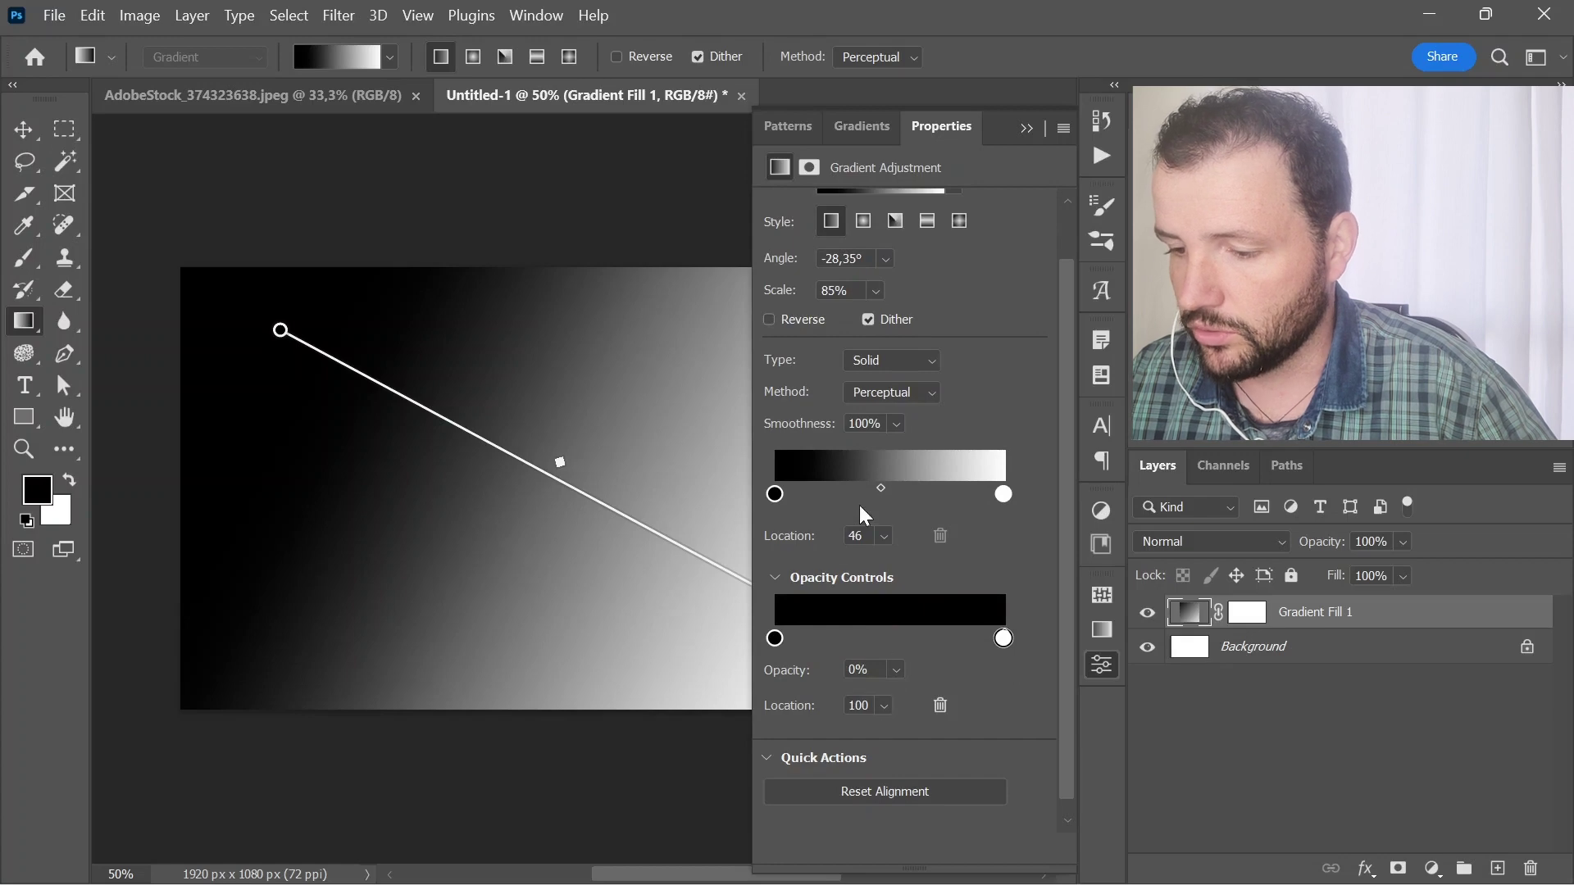
left_click(1004, 491)
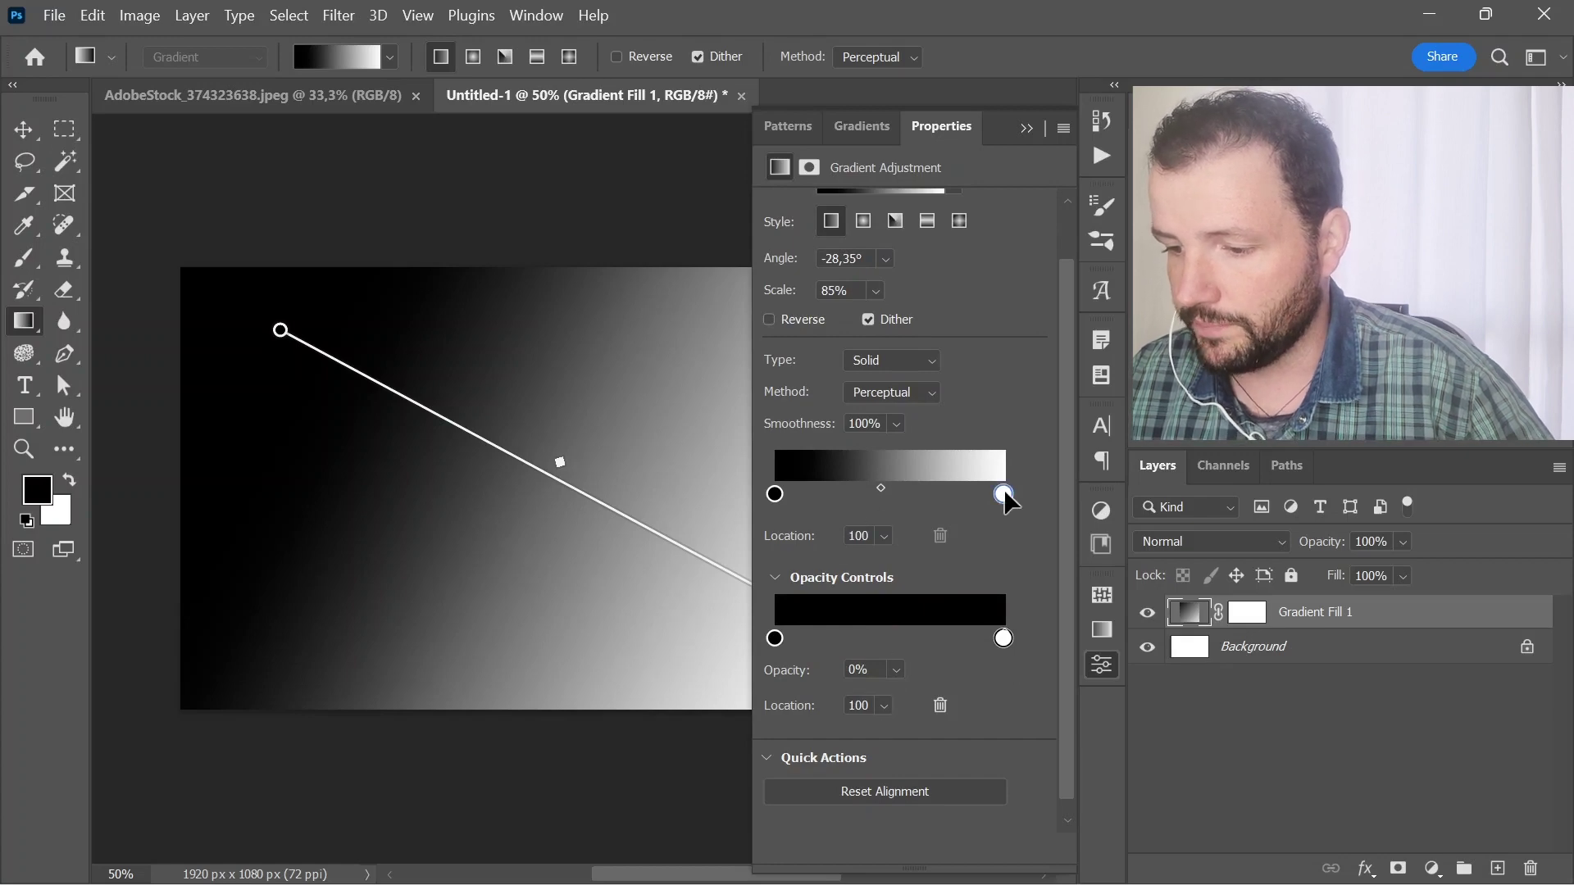
double_click(1005, 491)
left_click_drag(426, 505, 435, 420)
left_click(700, 369)
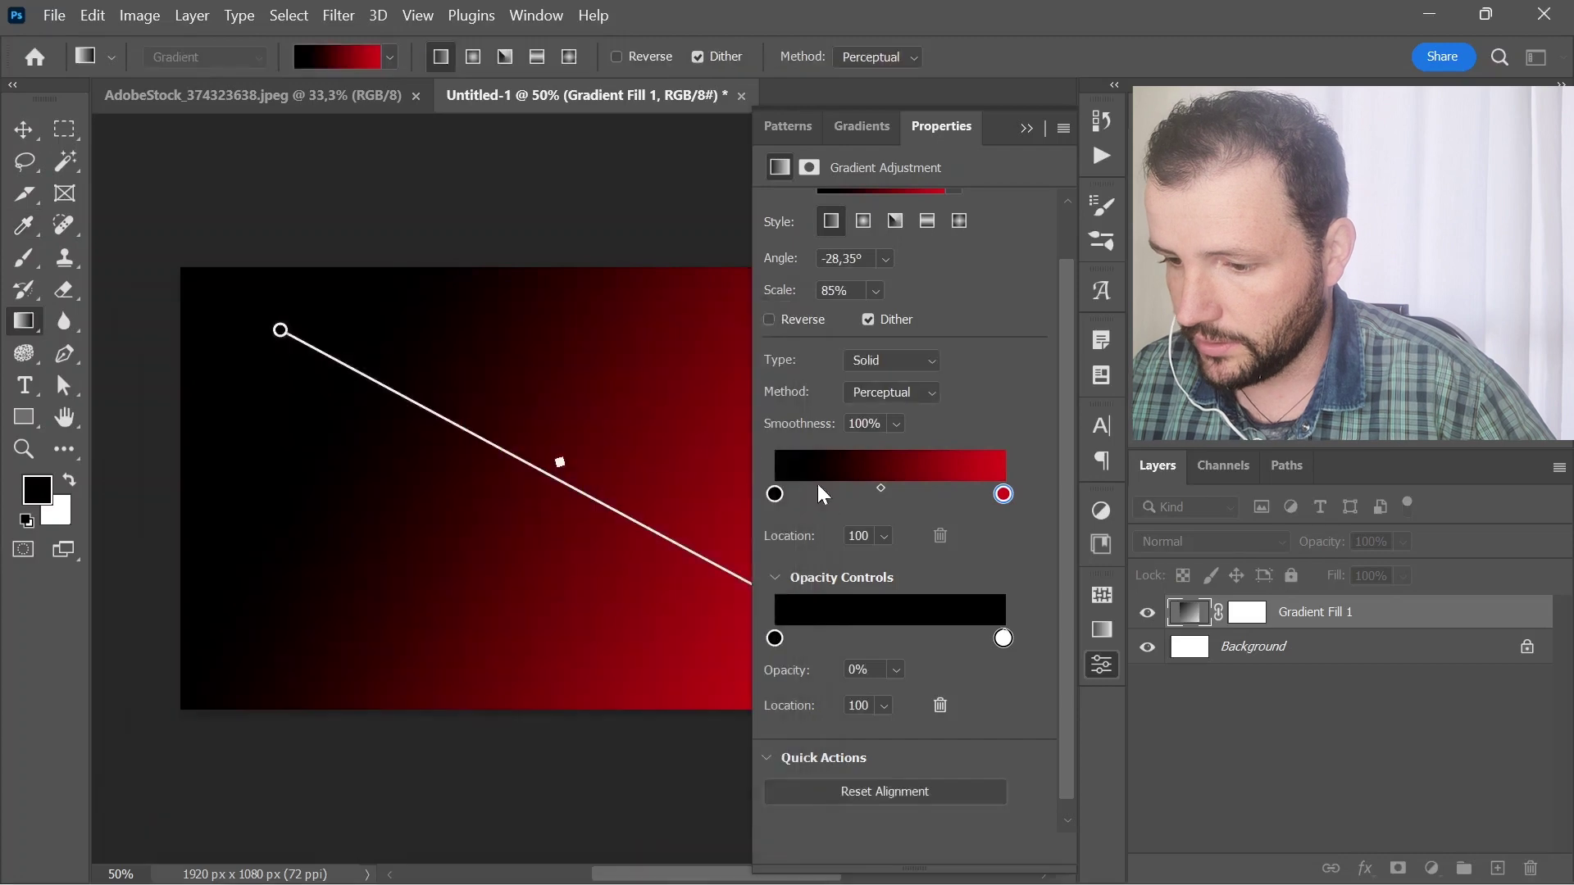
- Change the gradient's black start stop to green
double_click(774, 494)
left_click(492, 591)
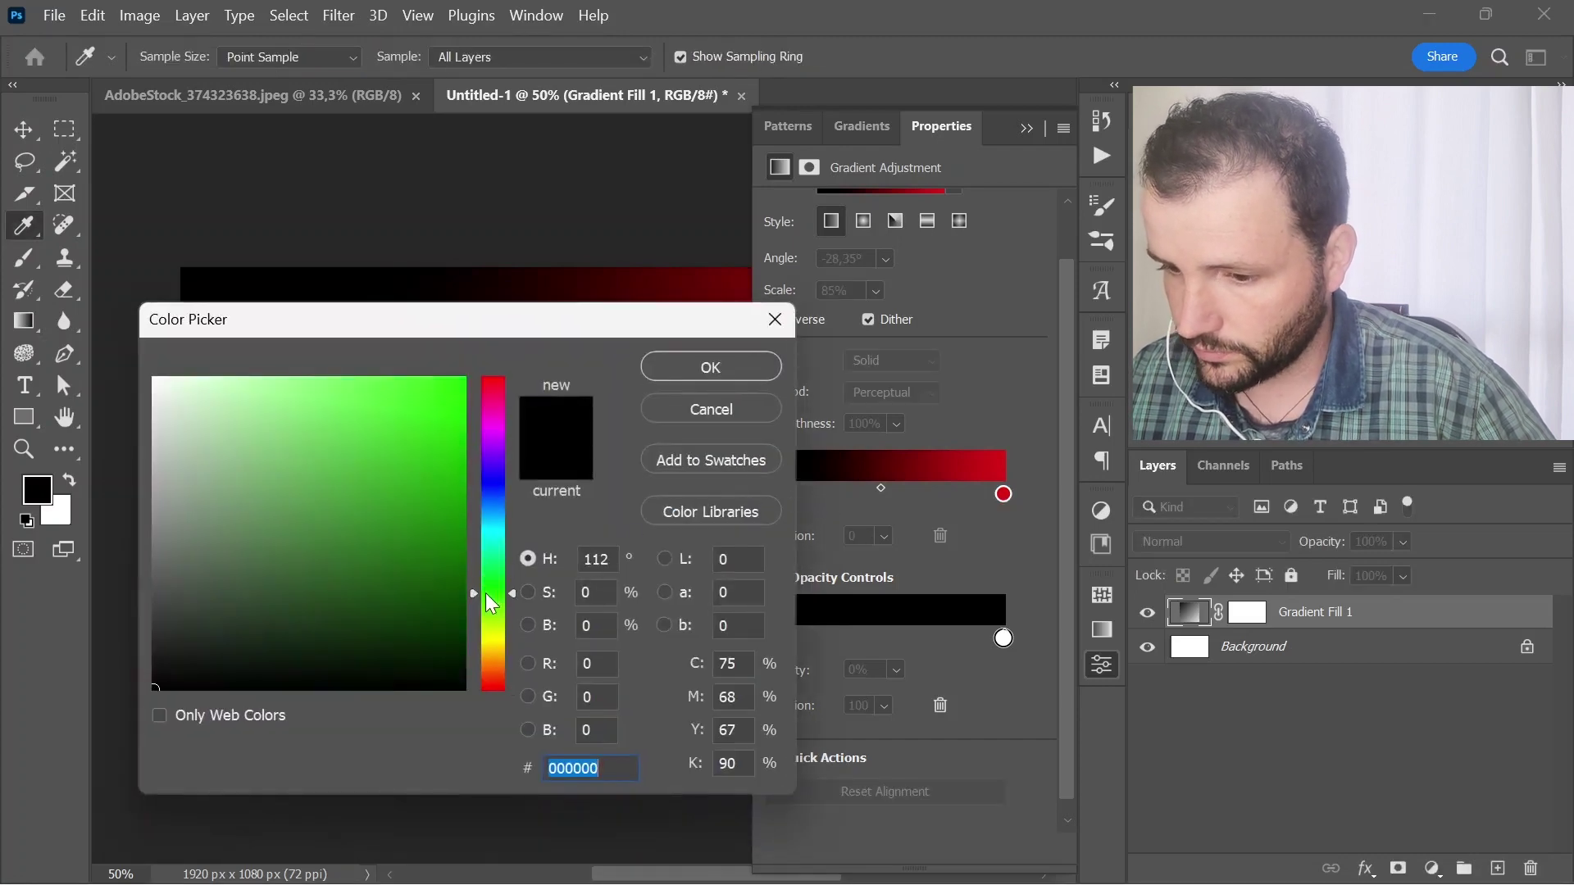
left_click(428, 489)
left_click(741, 366)
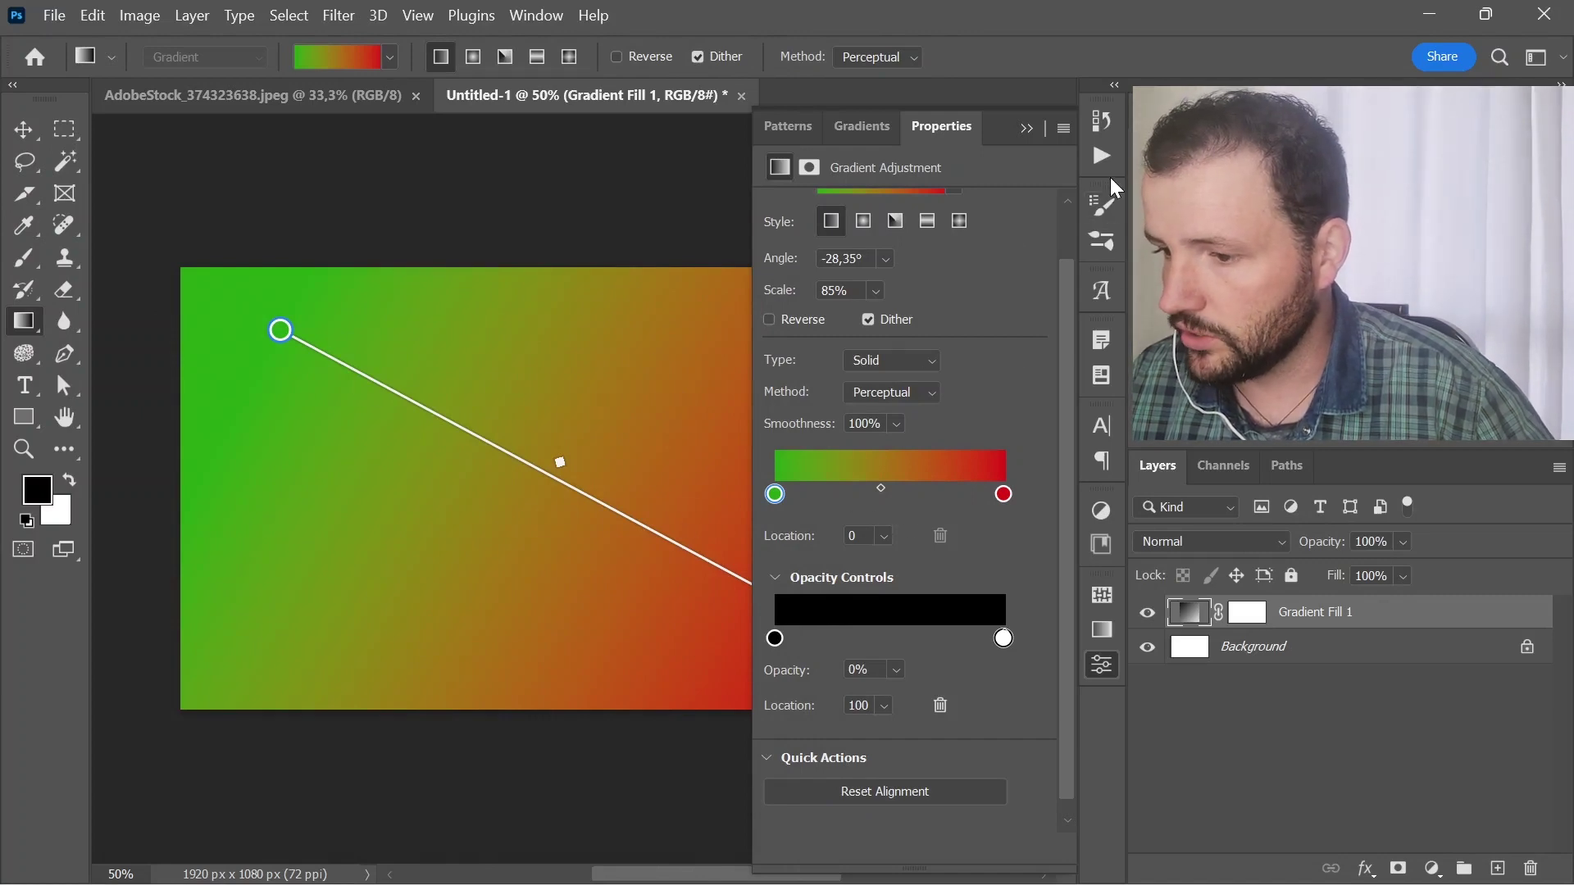
left_click(1099, 667)
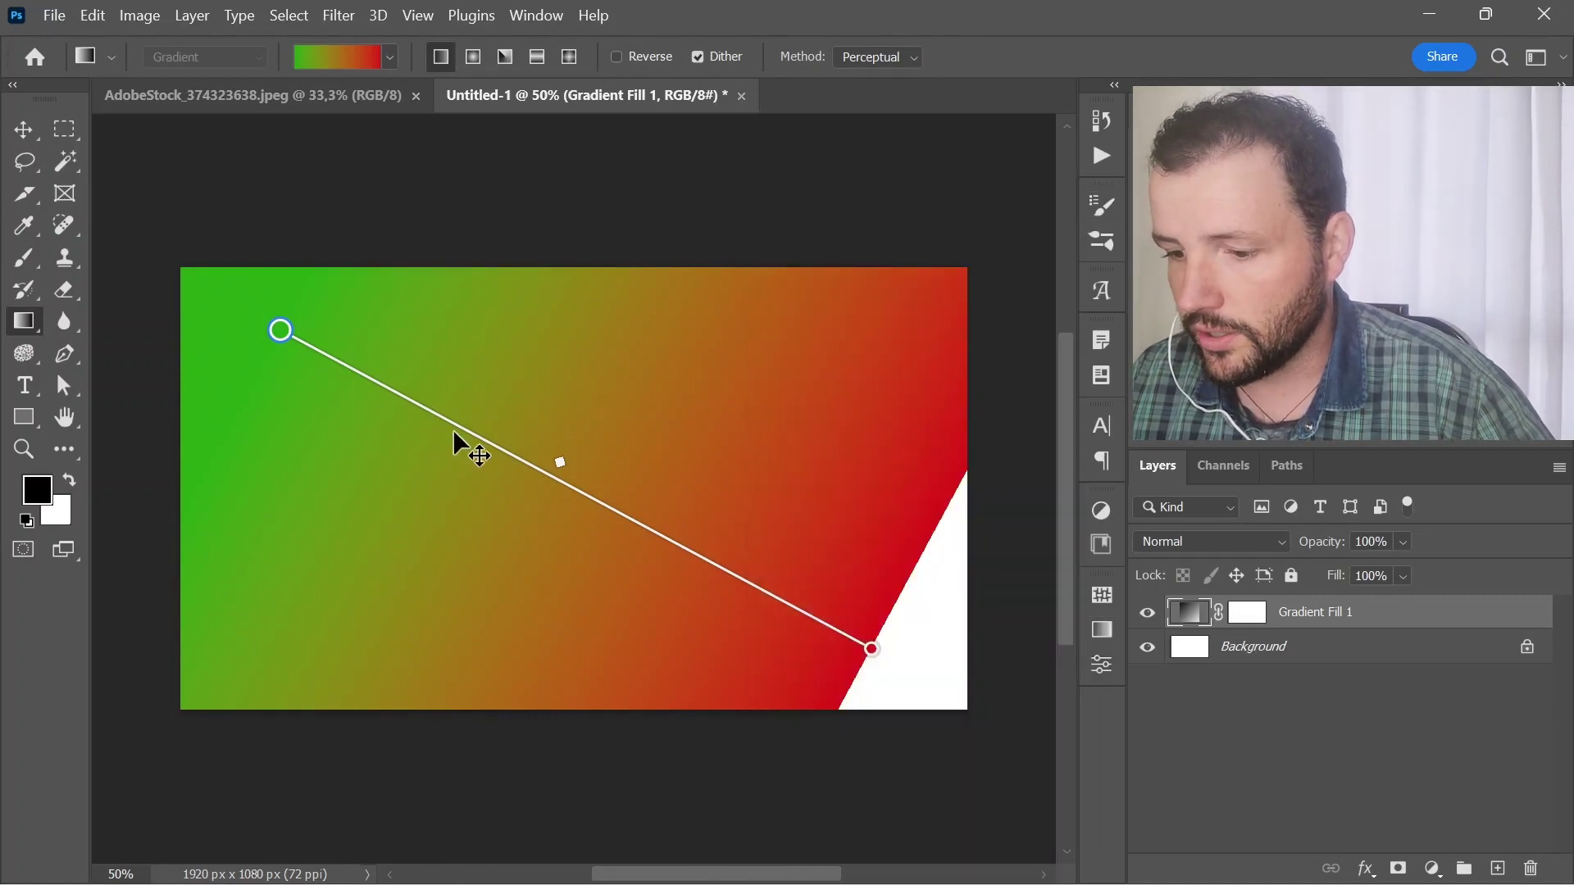
- Pull the red end stop past the lower-right corner, leaving both stop colours unchanged
mouse_move(871, 650)
left_mouse_down()
mouse_move(970, 696)
mouse_move(902, 659)
left_mouse_up()
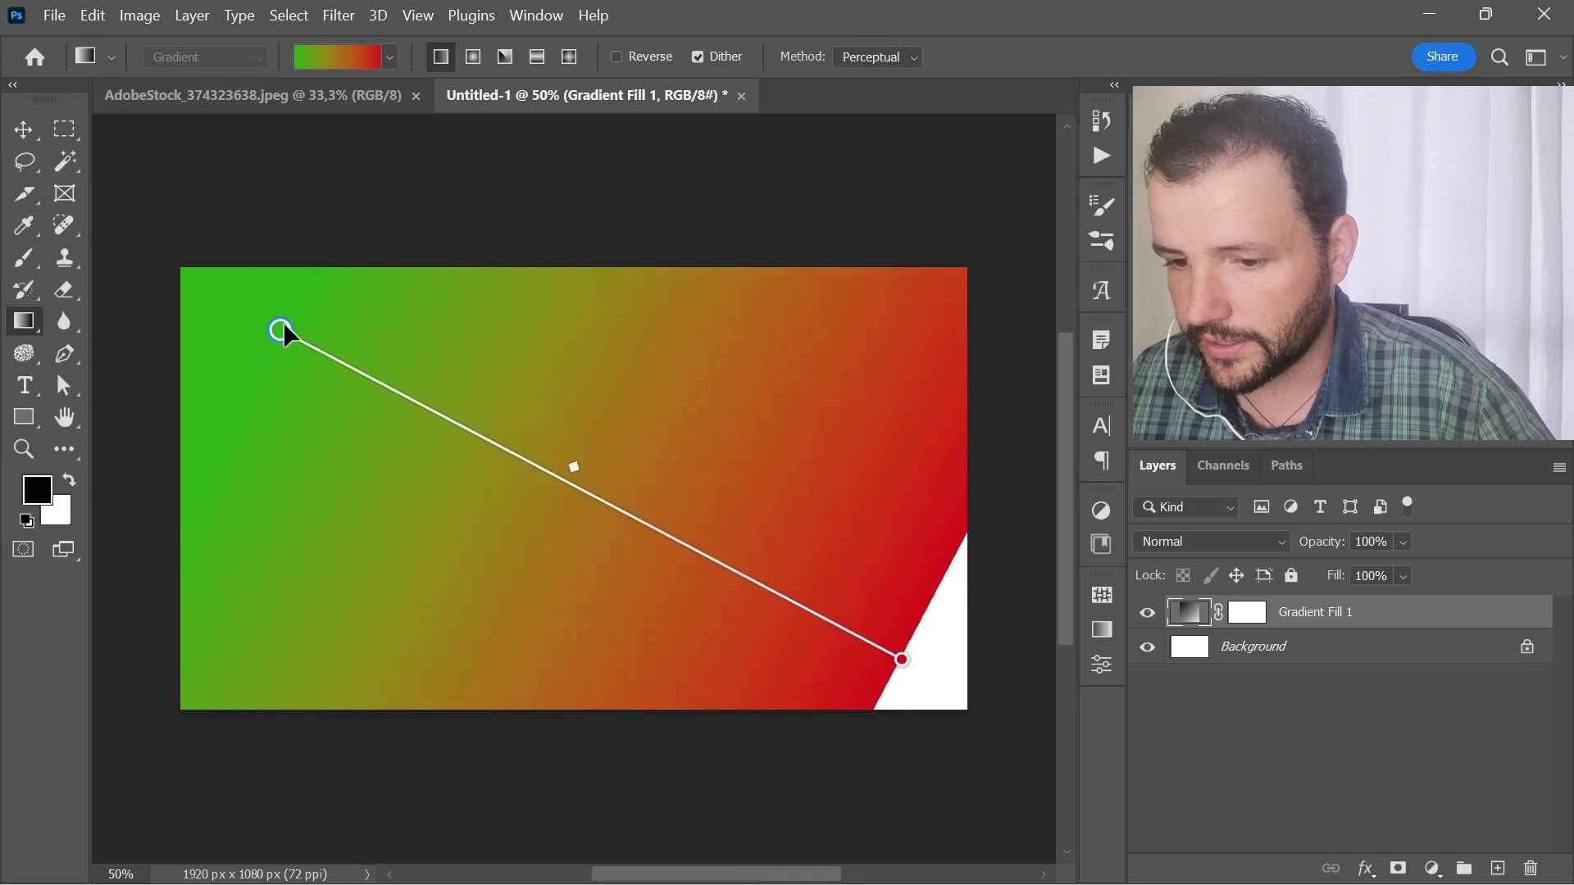
double_click(280, 331)
left_click(723, 413)
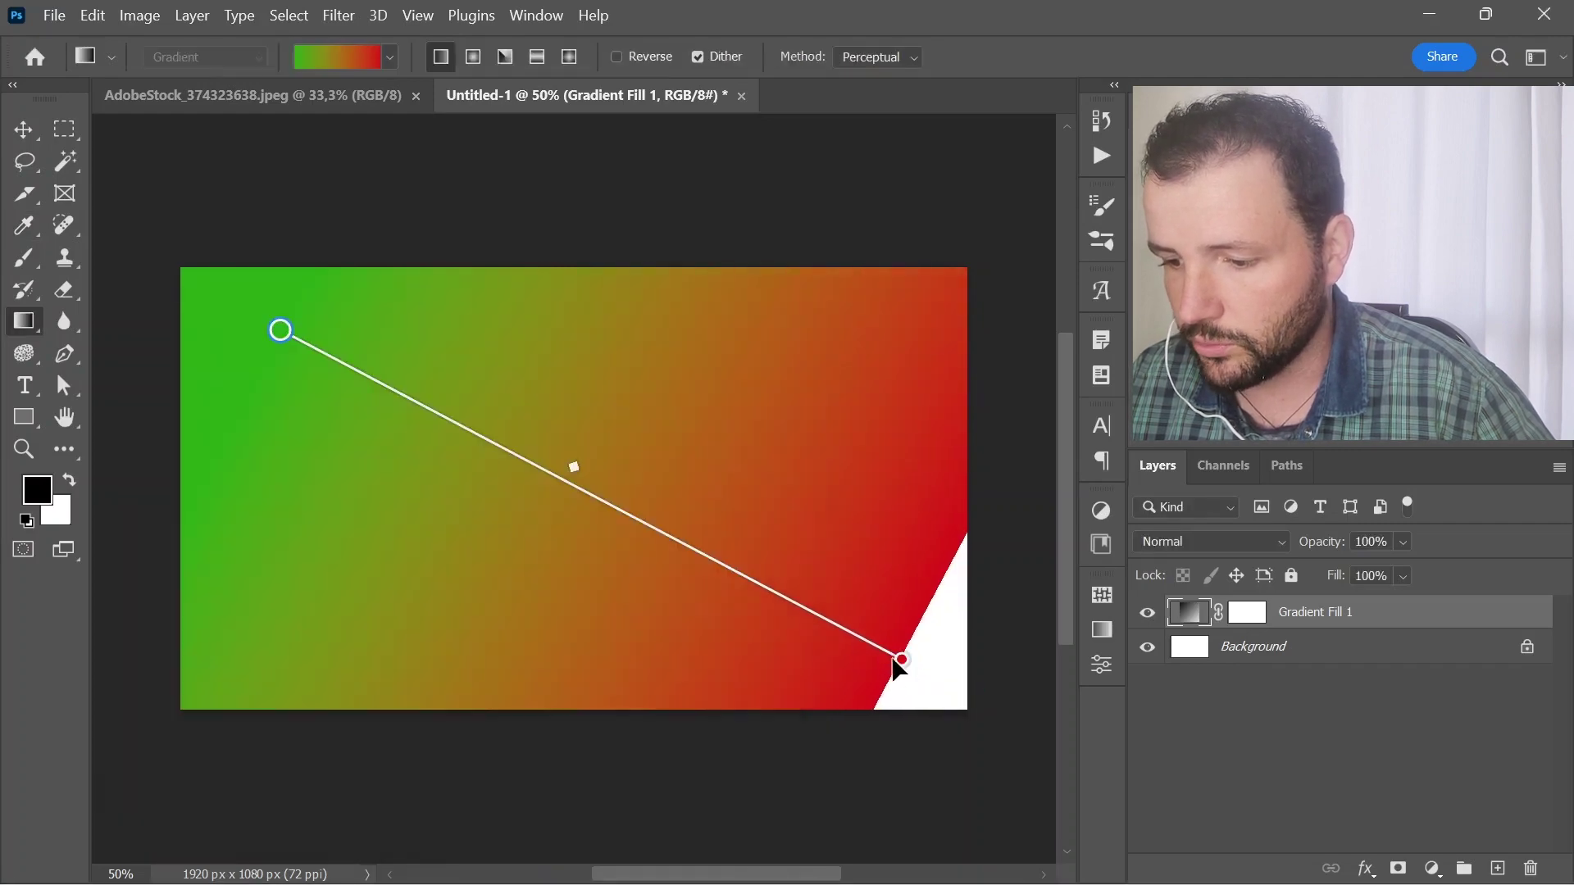
mouse_move(901, 661)
left_mouse_down()
mouse_move(861, 627)
mouse_move(869, 642)
left_mouse_up()
double_click(869, 641)
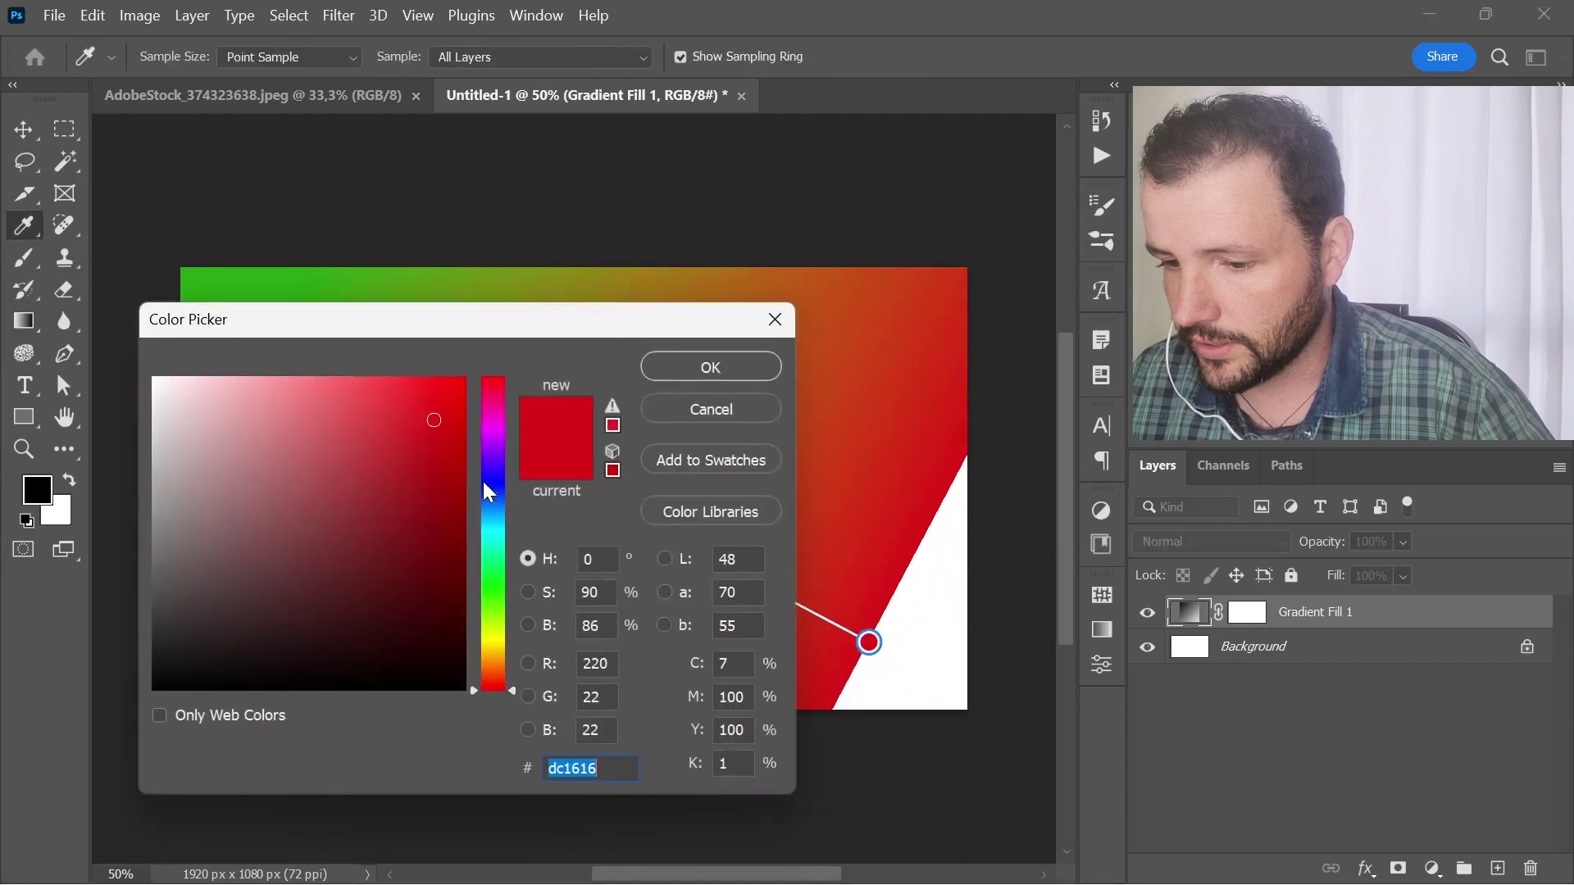
left_click(710, 366)
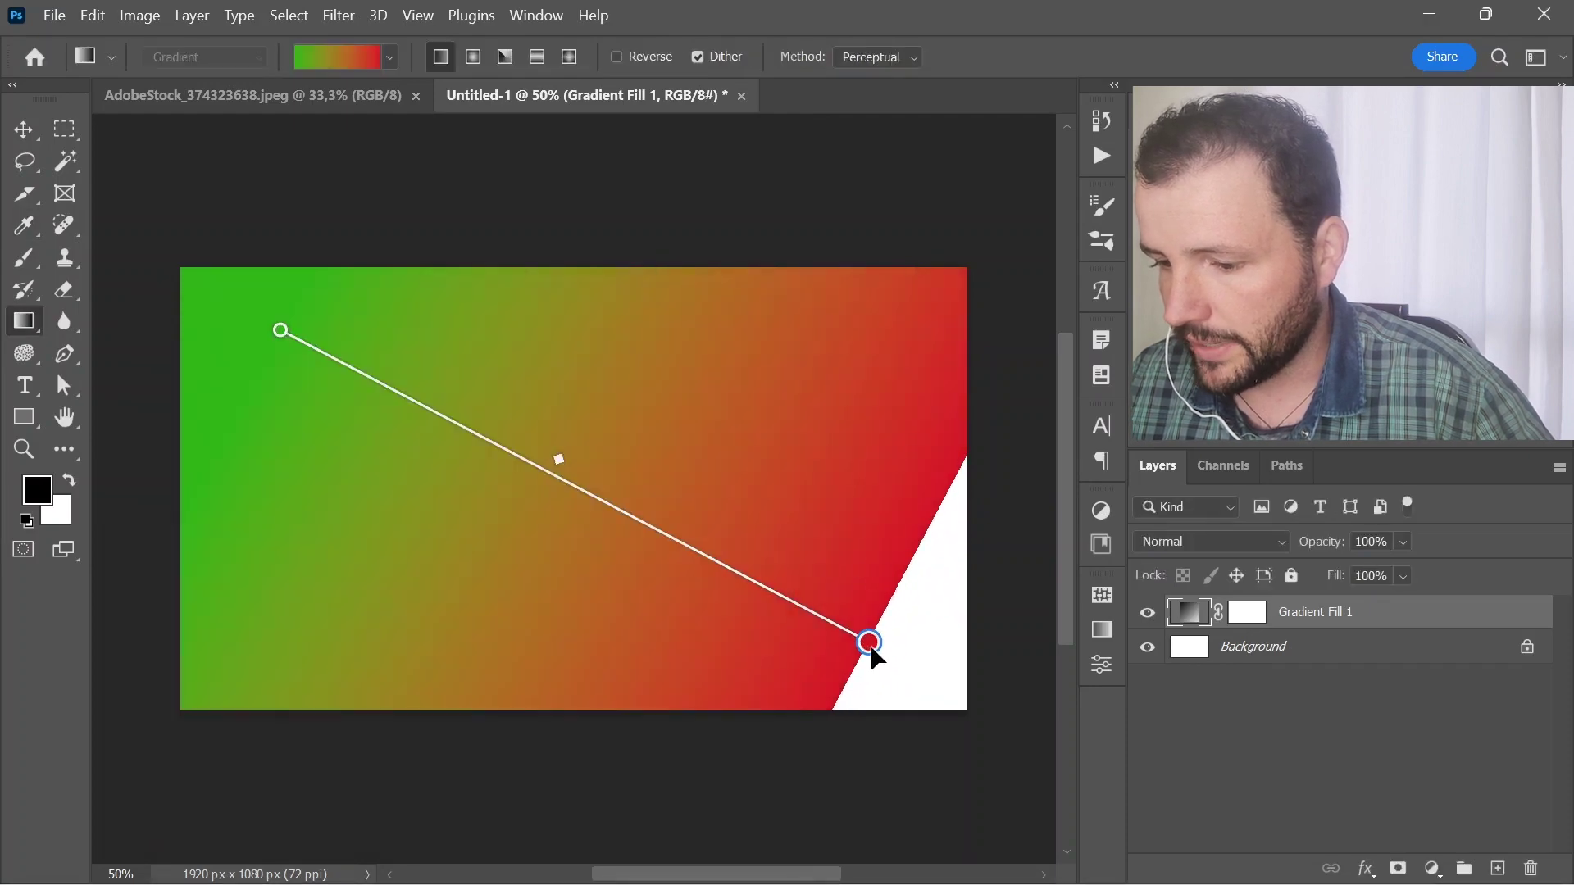
left_click_drag(868, 641, 990, 755)
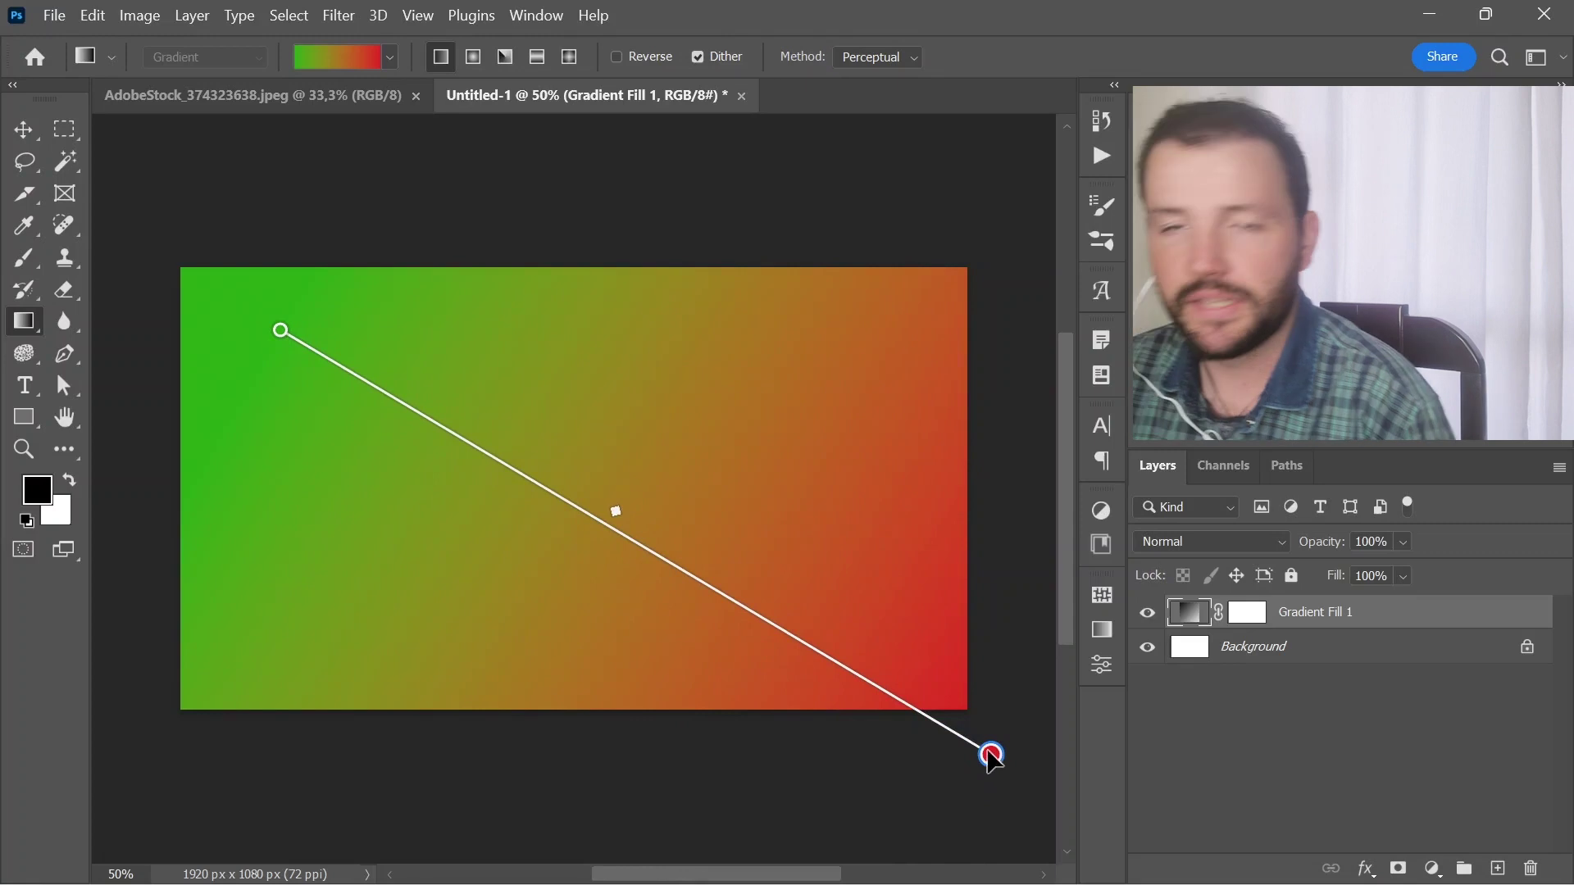
left_click(1268, 733)
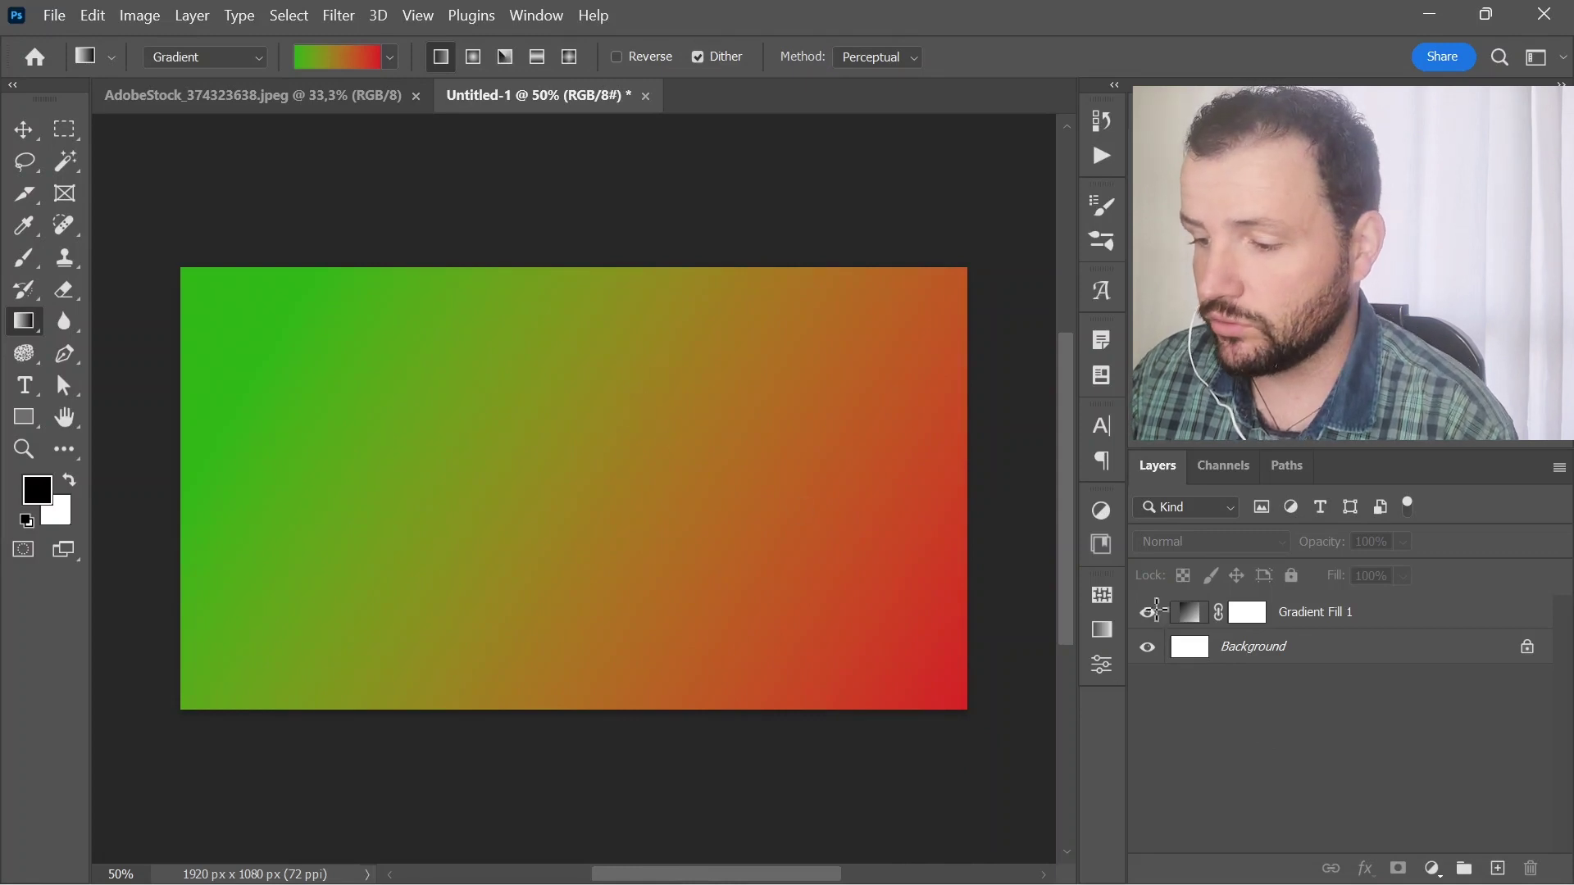
- Reselect Gradient Fill 1 and try redrawing the green-to-red gradient in several directions
left_click(1397, 624)
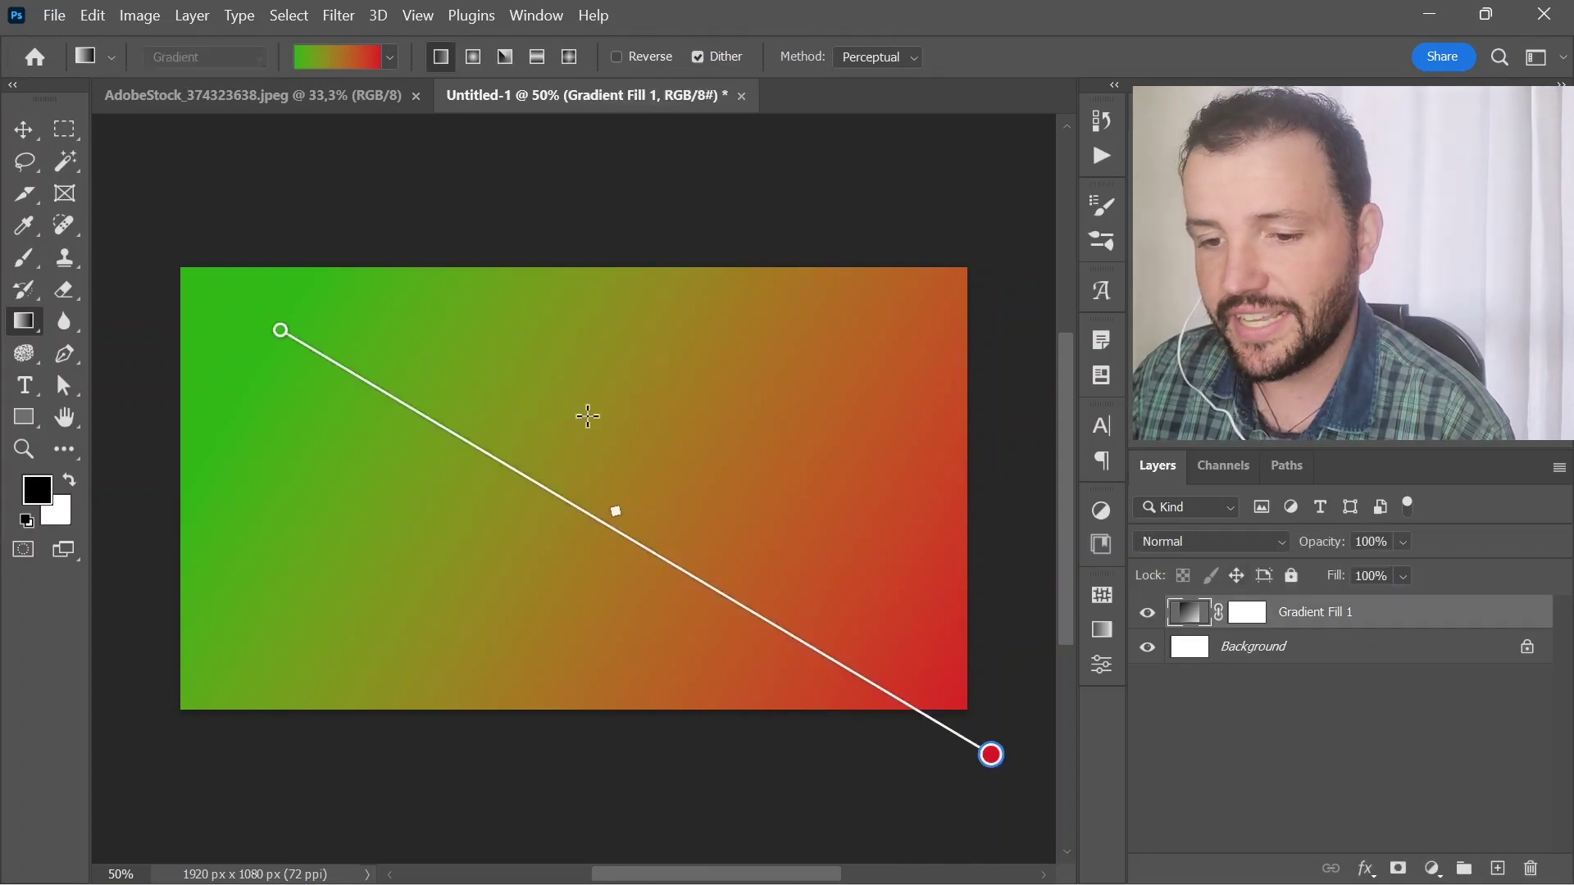
left_click_drag(644, 319, 582, 643)
left_click_drag(399, 375, 487, 645)
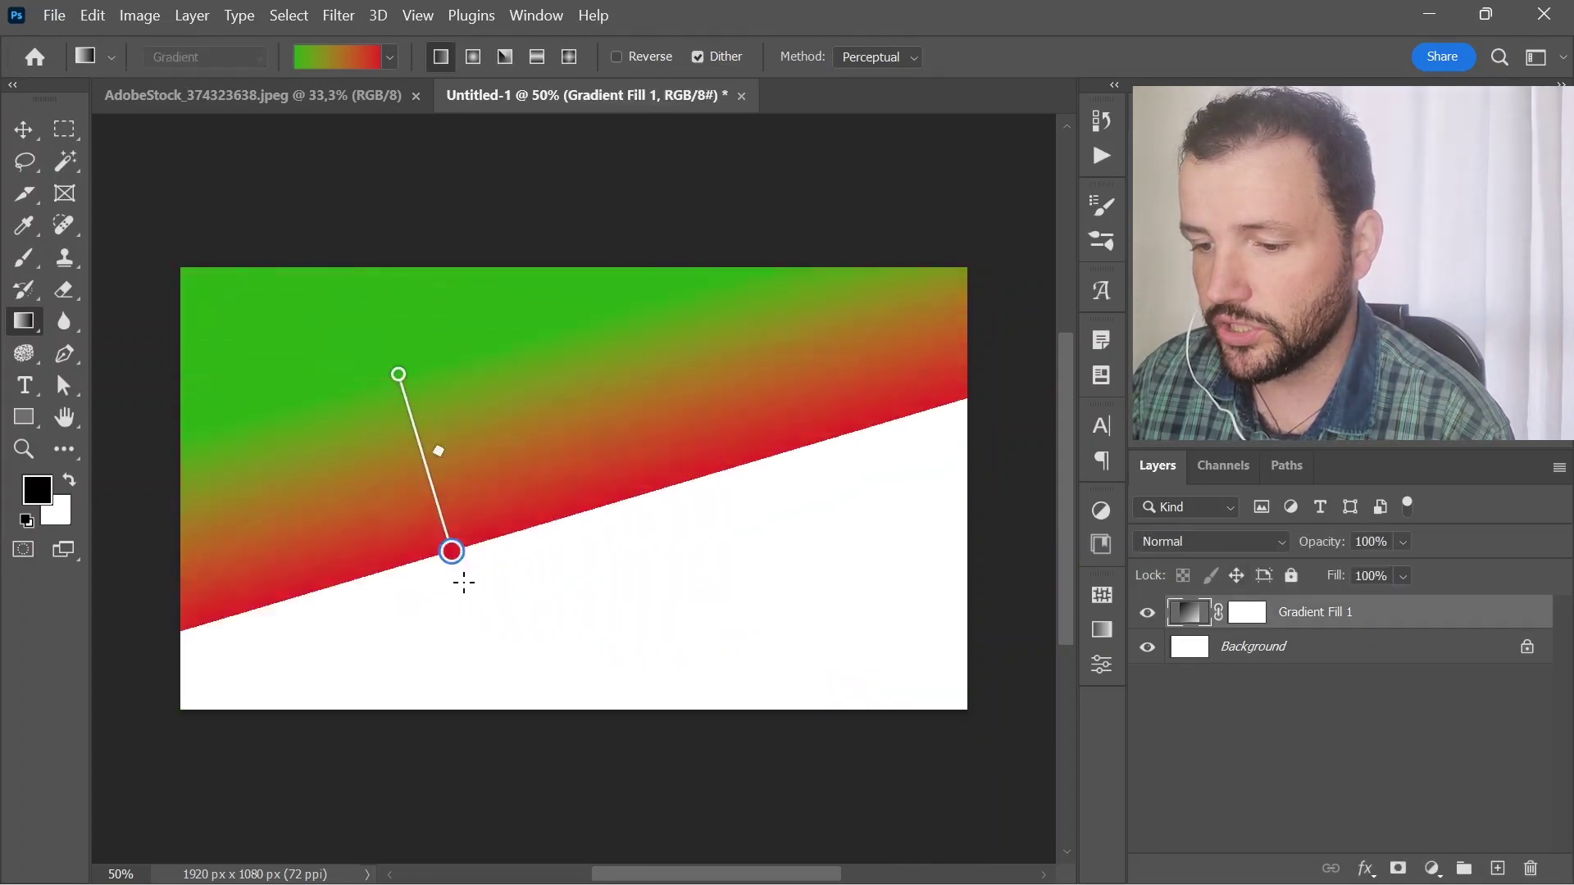
left_click_drag(688, 617, 604, 341)
left_click_drag(558, 548, 398, 393)
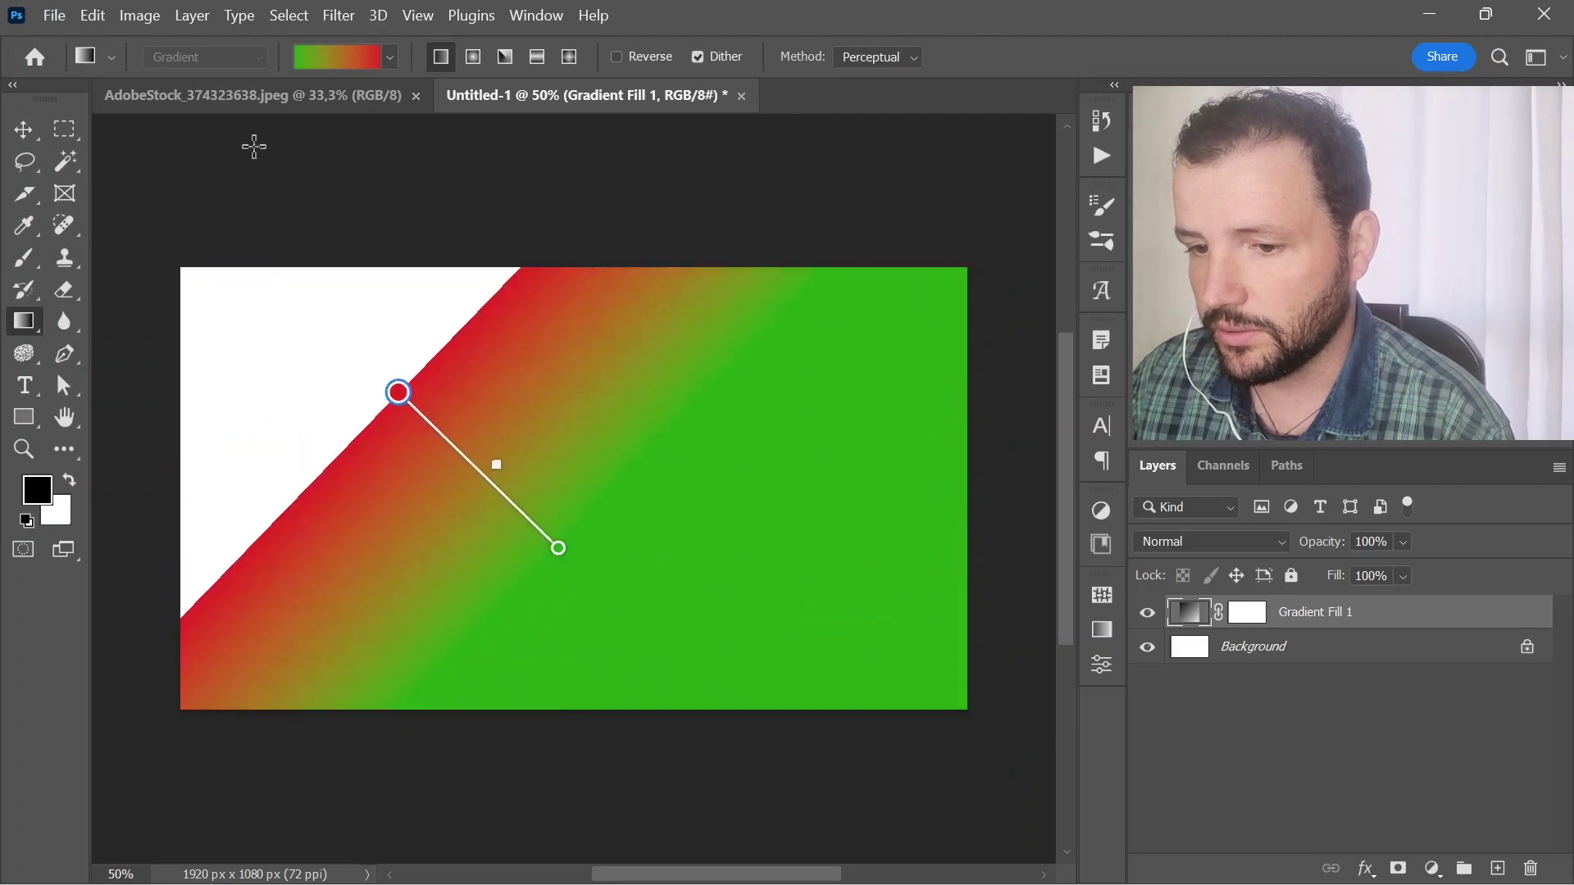
- Switch to the Basics black-to-white preset and redraw it black on the left, white right
left_click(355, 62)
left_click(223, 146)
mouse_move(530, 390)
left_mouse_down()
mouse_move(723, 528)
mouse_move(237, 332)
left_mouse_up()
mouse_move(802, 624)
left_mouse_down()
mouse_move(482, 478)
mouse_move(341, 377)
left_mouse_up()
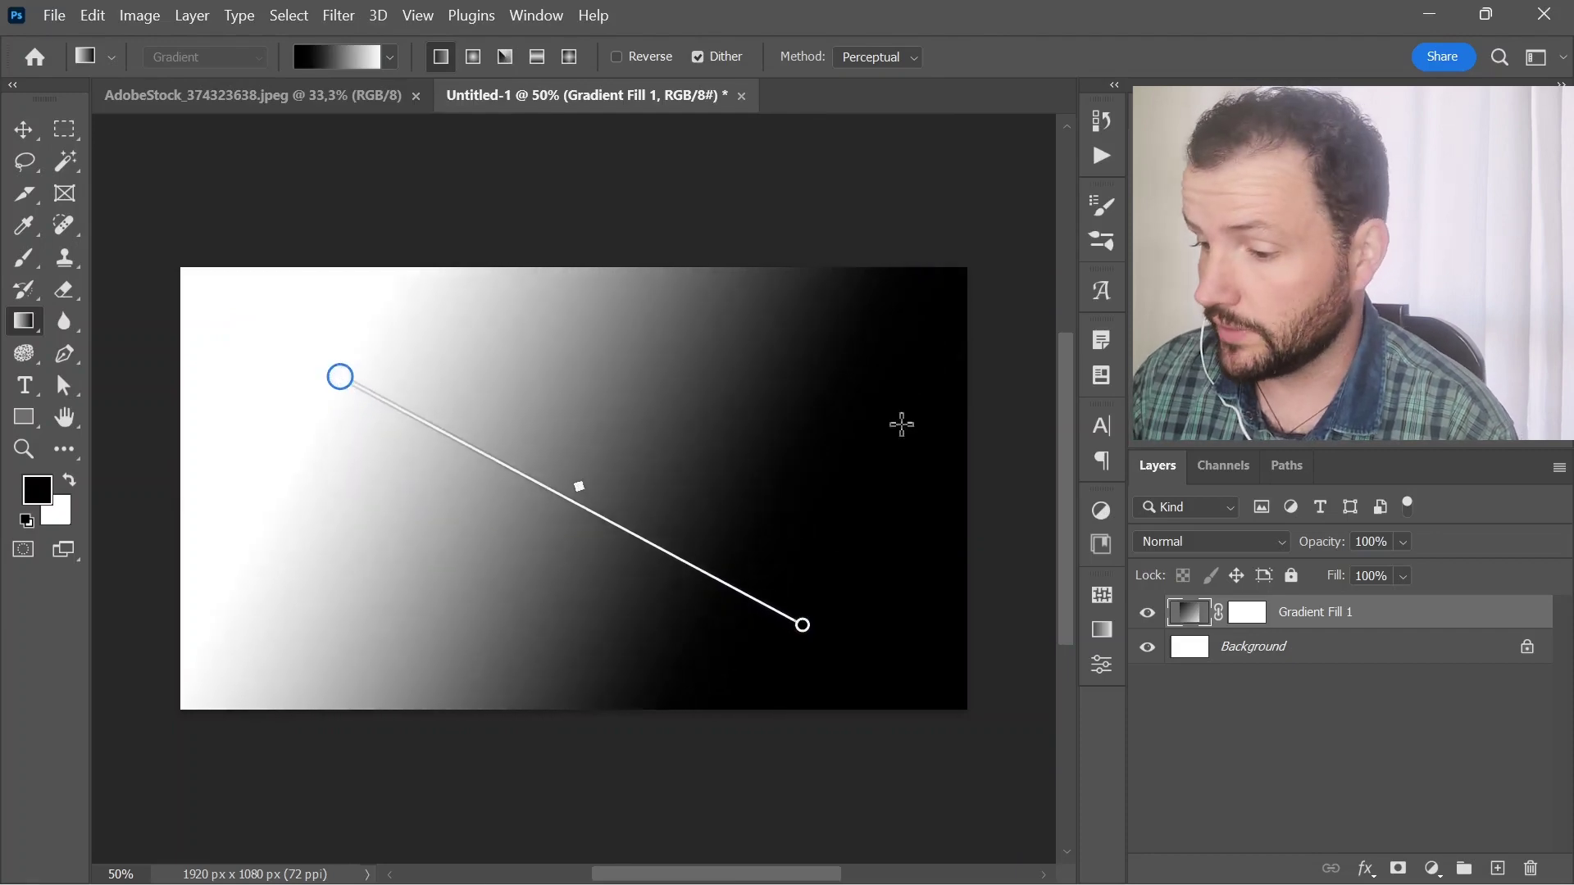
left_click_drag(748, 435, 200, 615)
mouse_move(256, 374)
left_mouse_down()
mouse_move(872, 611)
mouse_move(741, 600)
mouse_move(741, 640)
mouse_move(516, 531)
mouse_move(622, 583)
left_mouse_up()
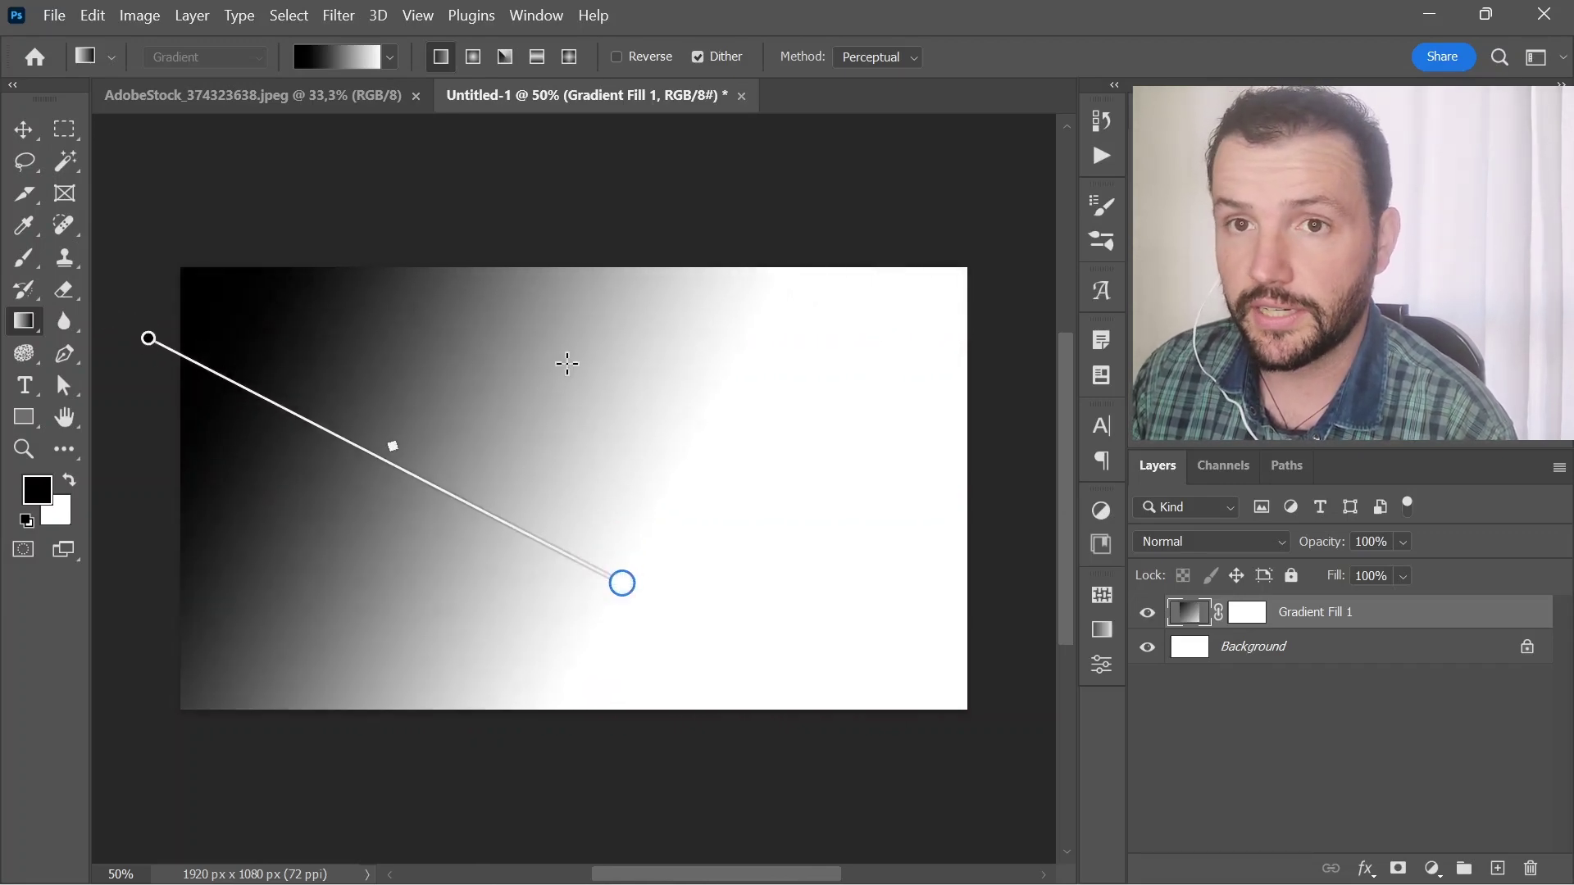
- Add a second white-to-black gradient, set both gradient layers to Multiply, then bring up the sunset photo
mouse_move(969, 383)
left_mouse_down()
mouse_move(840, 380)
mouse_move(631, 443)
left_mouse_up()
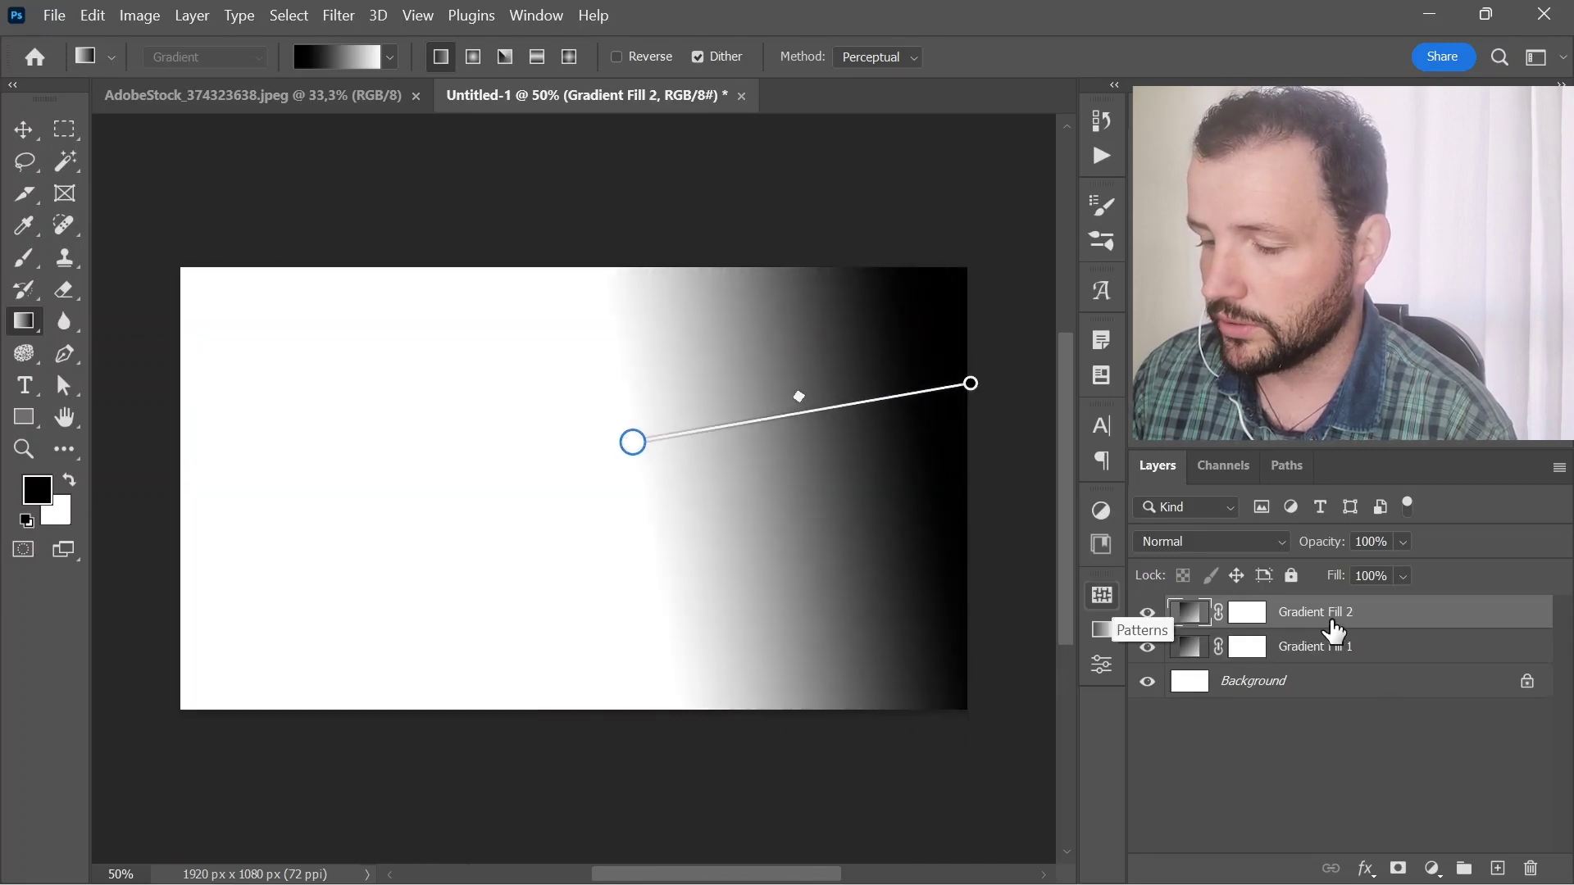
left_click(1315, 649, "shift")
left_click(1239, 544)
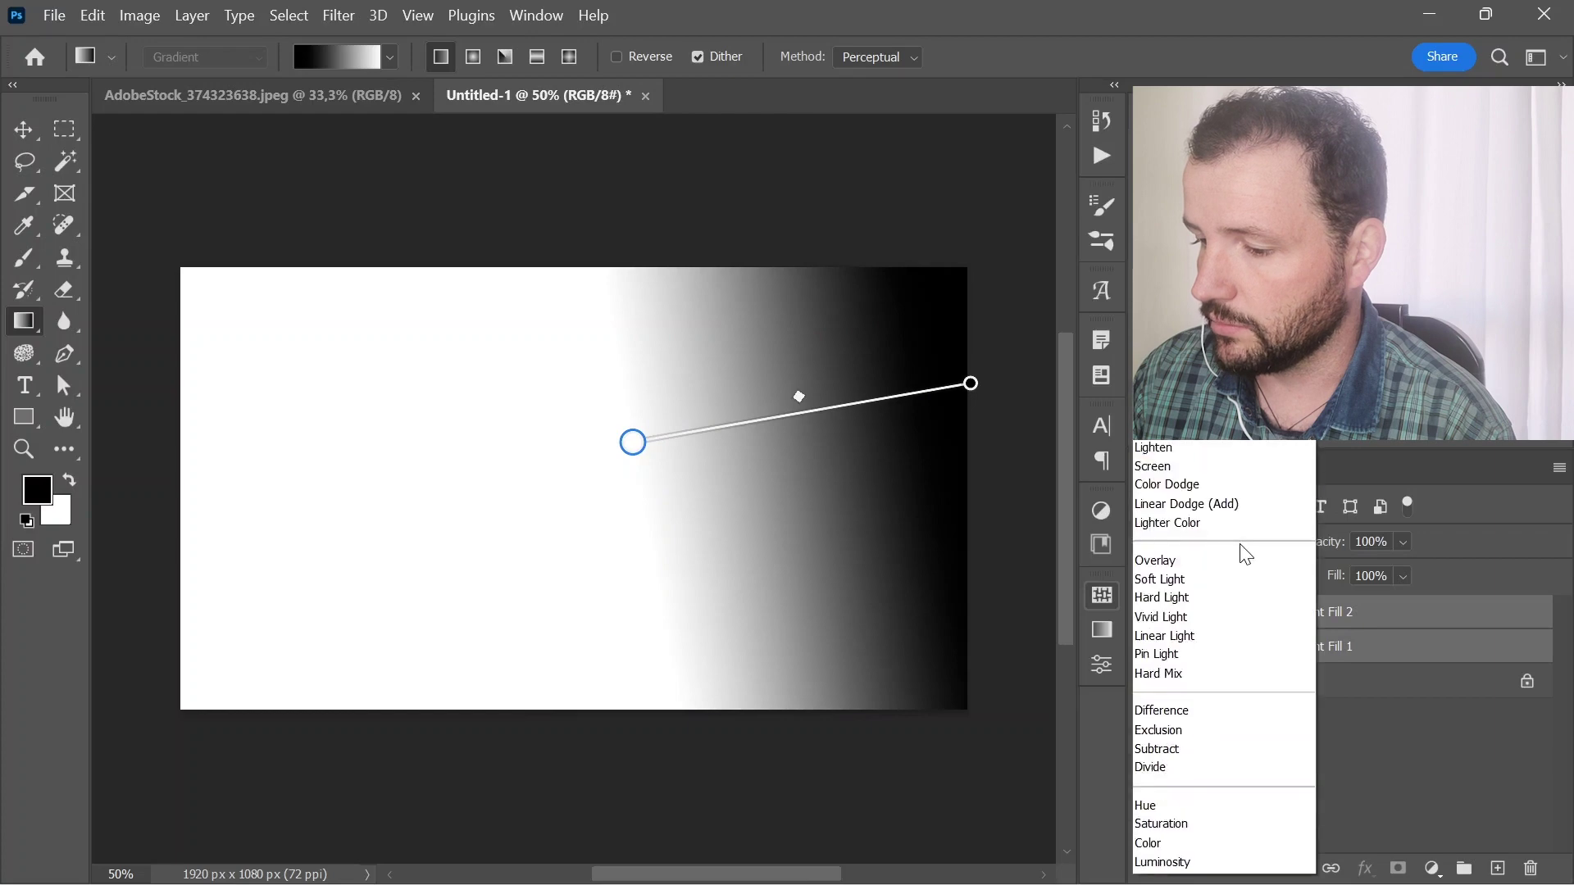
left_click(1196, 361)
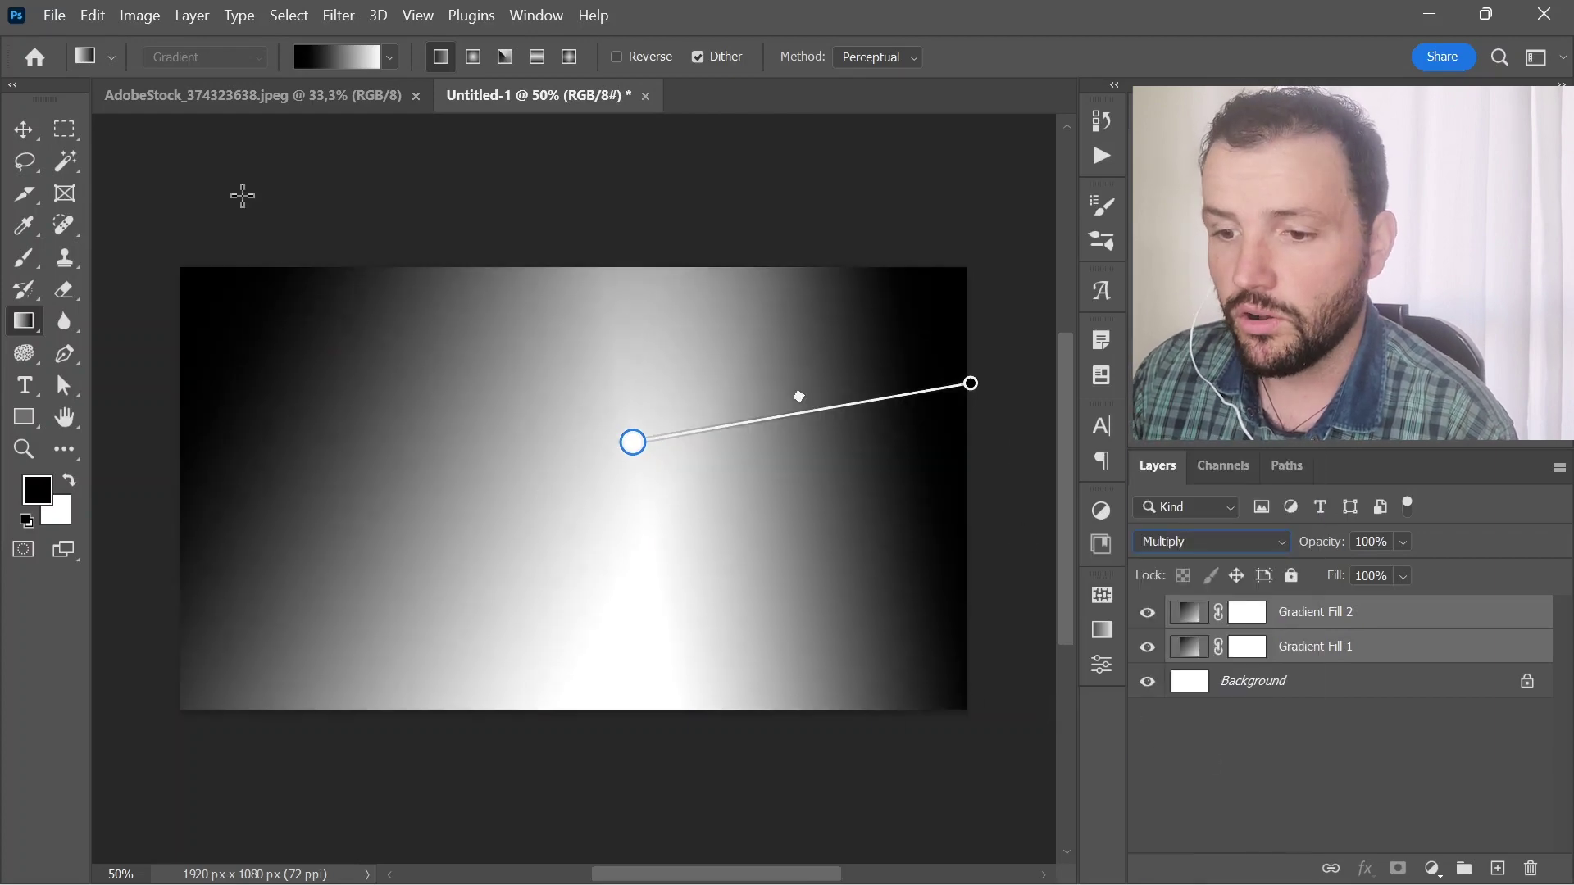
left_click(274, 96)
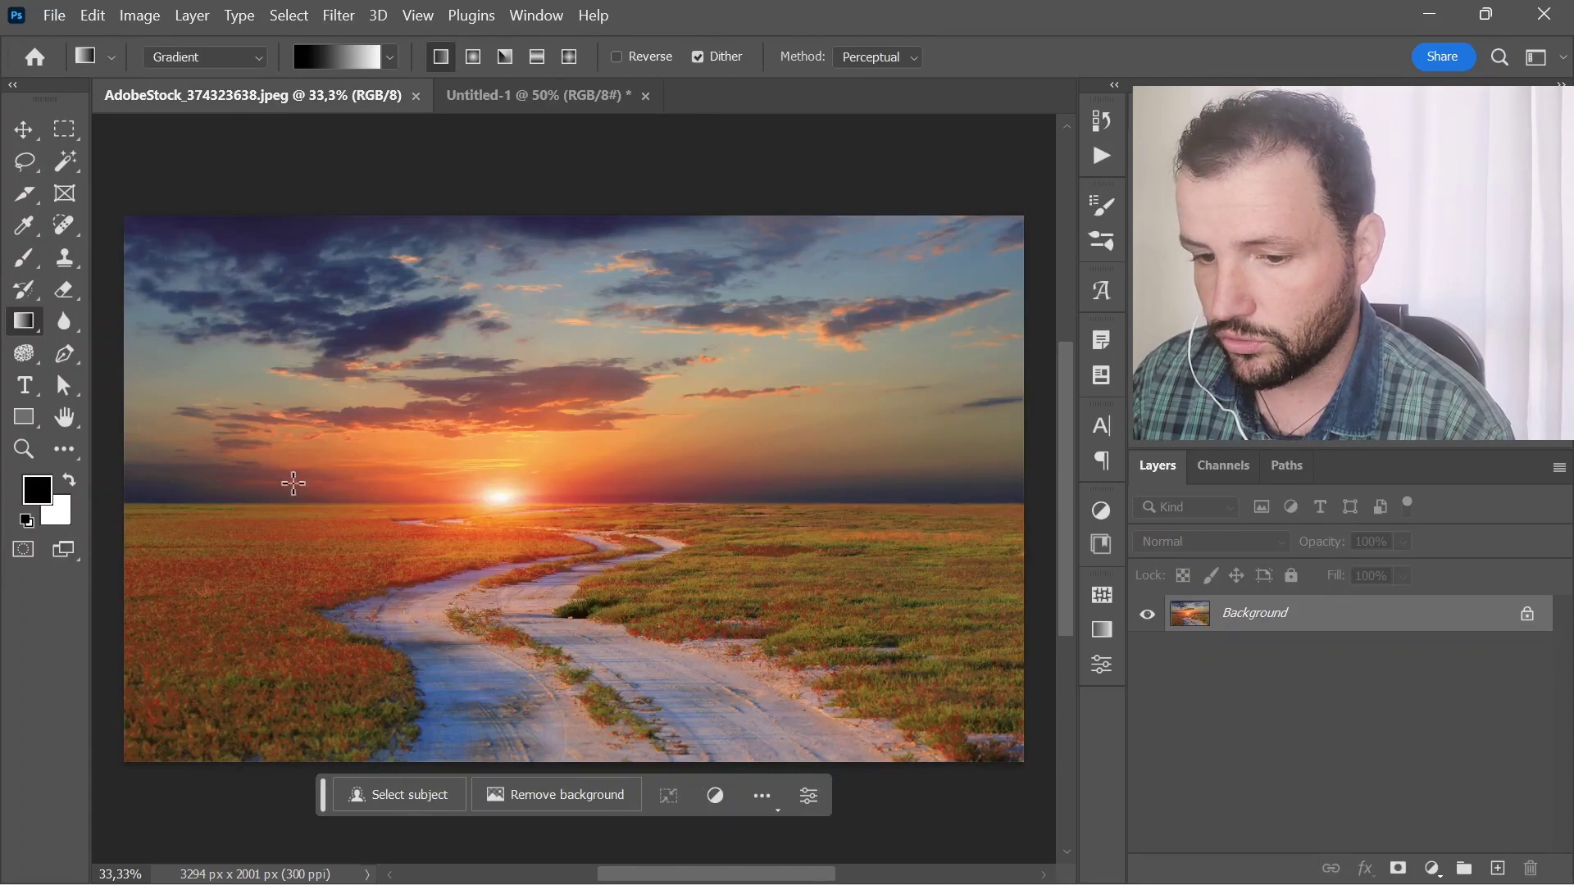
- Draw a vertical gradient over the sunset photo and set its layer to Soft Light
mouse_move(568, 492)
left_mouse_down()
mouse_move(567, 731)
mouse_move(583, 628)
mouse_move(587, 699)
left_mouse_up()
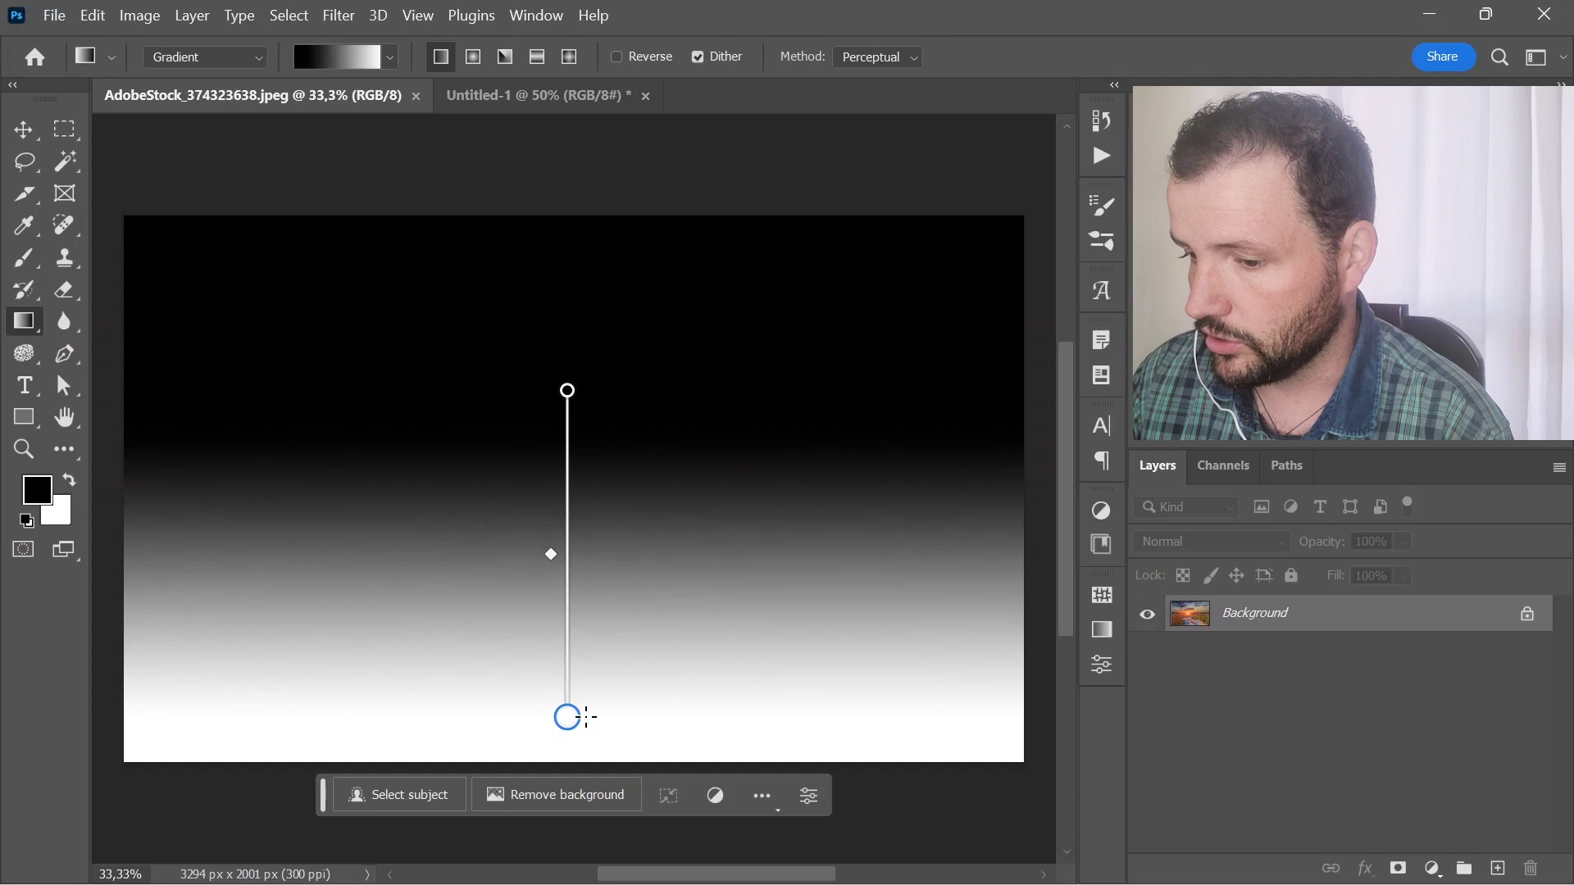
left_click(1172, 539)
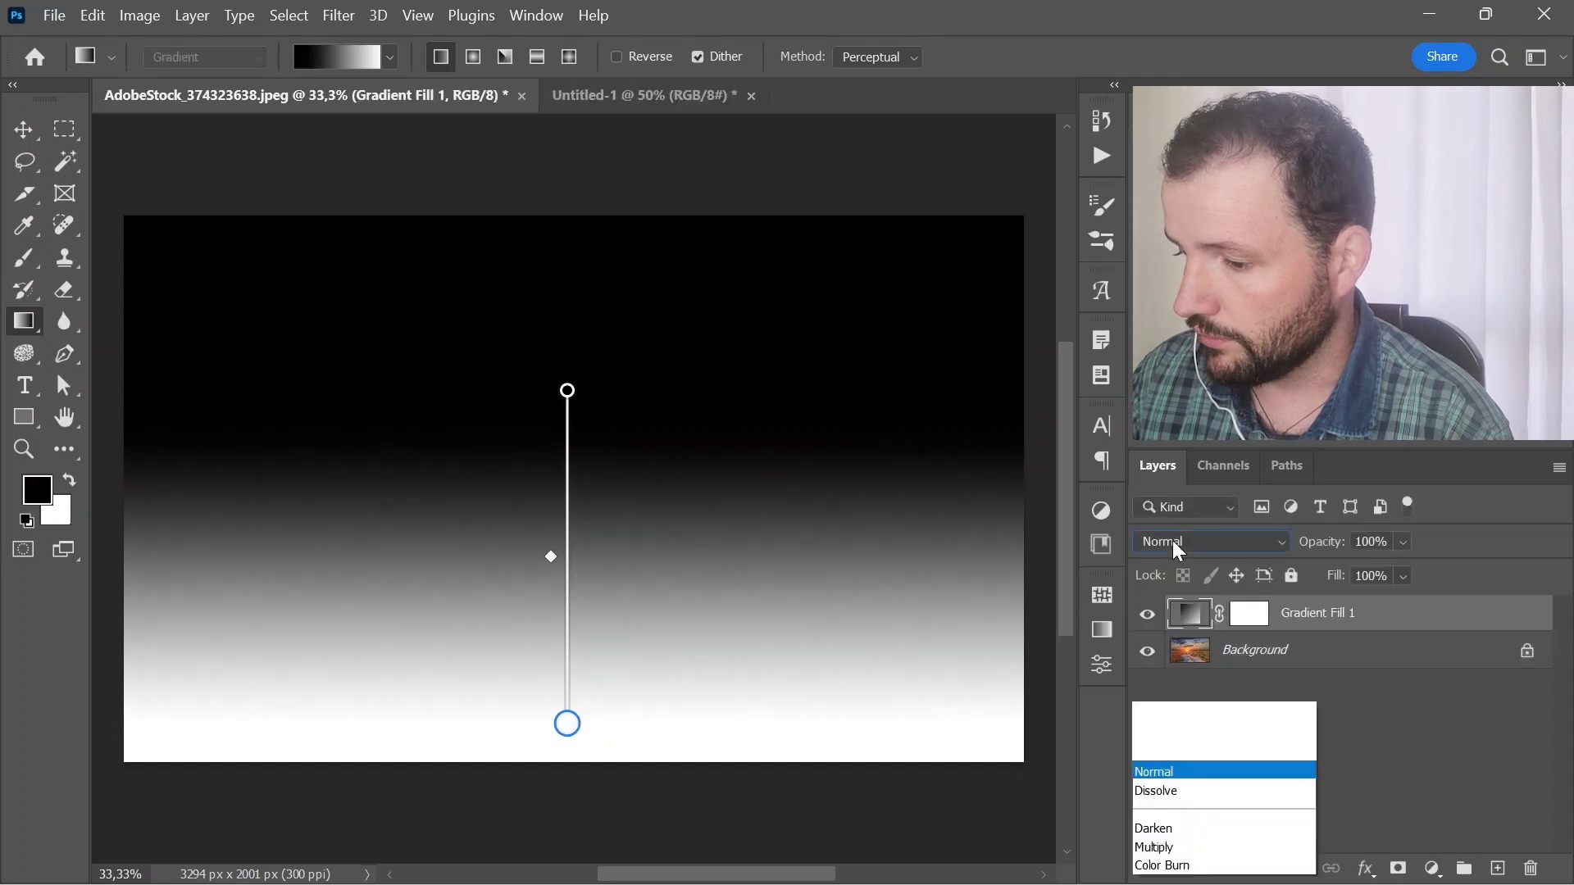
left_click(1161, 584)
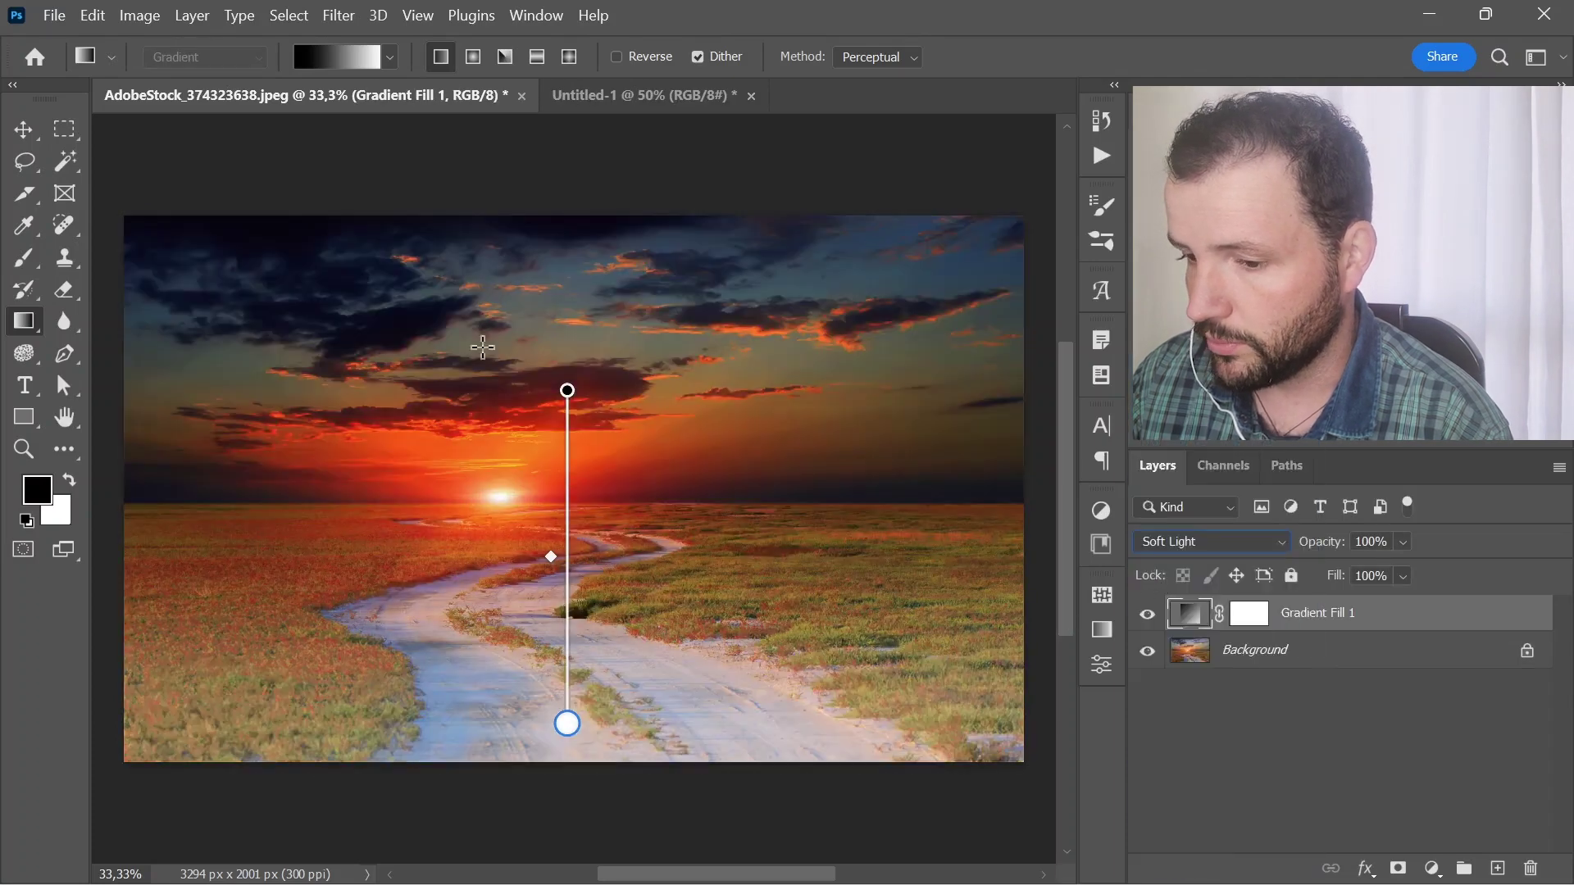
- Make the gradient's top stop cyan (#2cafcb)
double_click(568, 390)
left_click_drag(511, 319, 762, 324)
left_click_drag(1073, 672, 1073, 518)
left_click_drag(1001, 468, 971, 410)
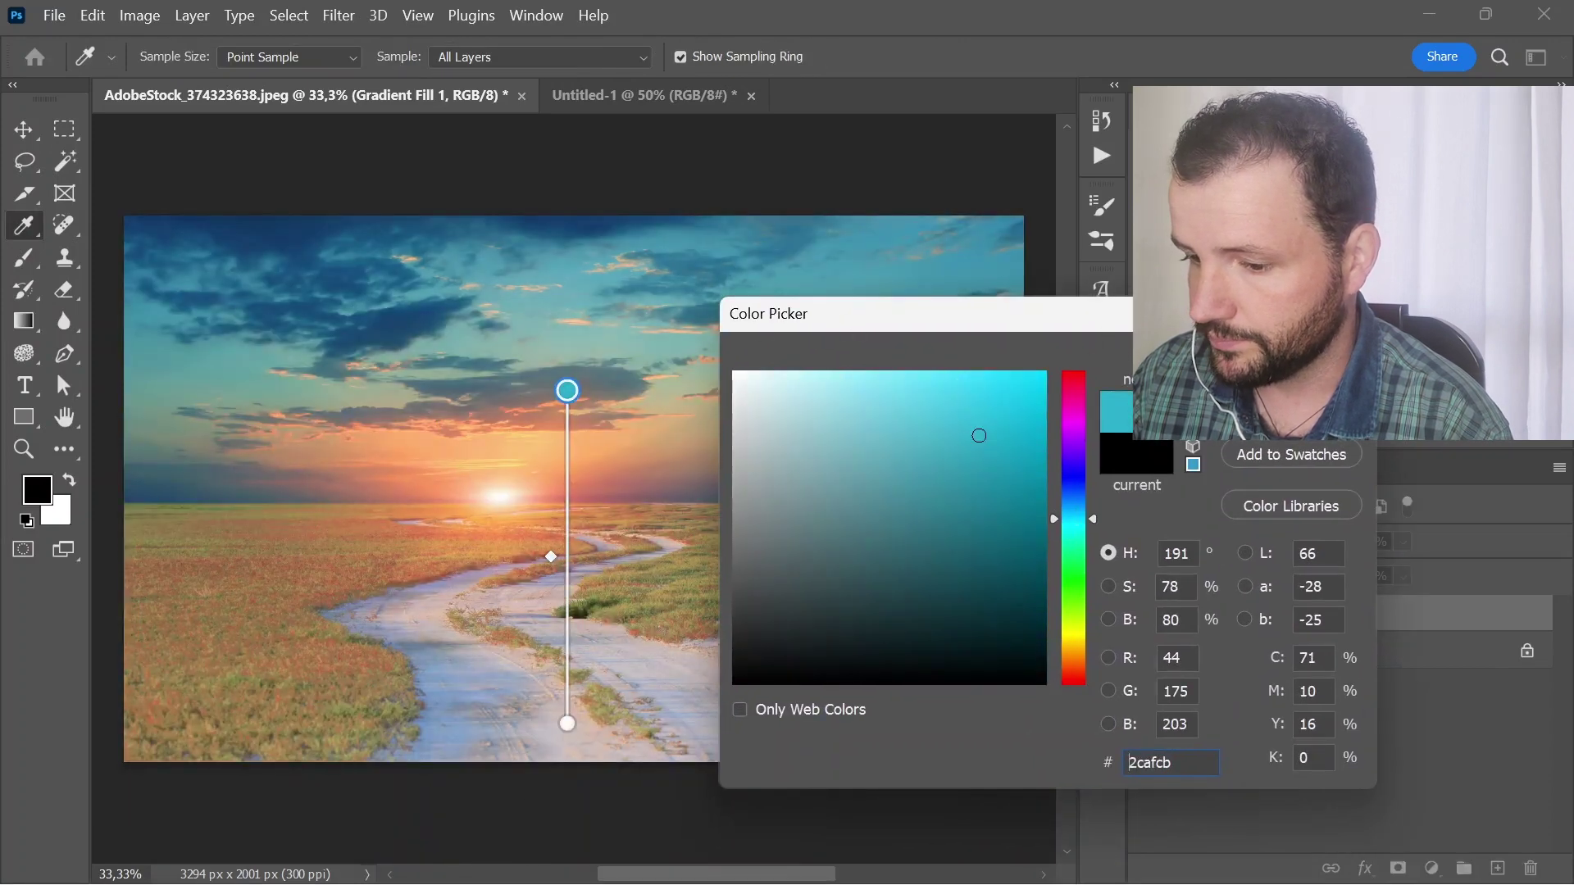
- Confirm the cyan top colour and make the bottom stop orange (#e3921f)
key("Return")
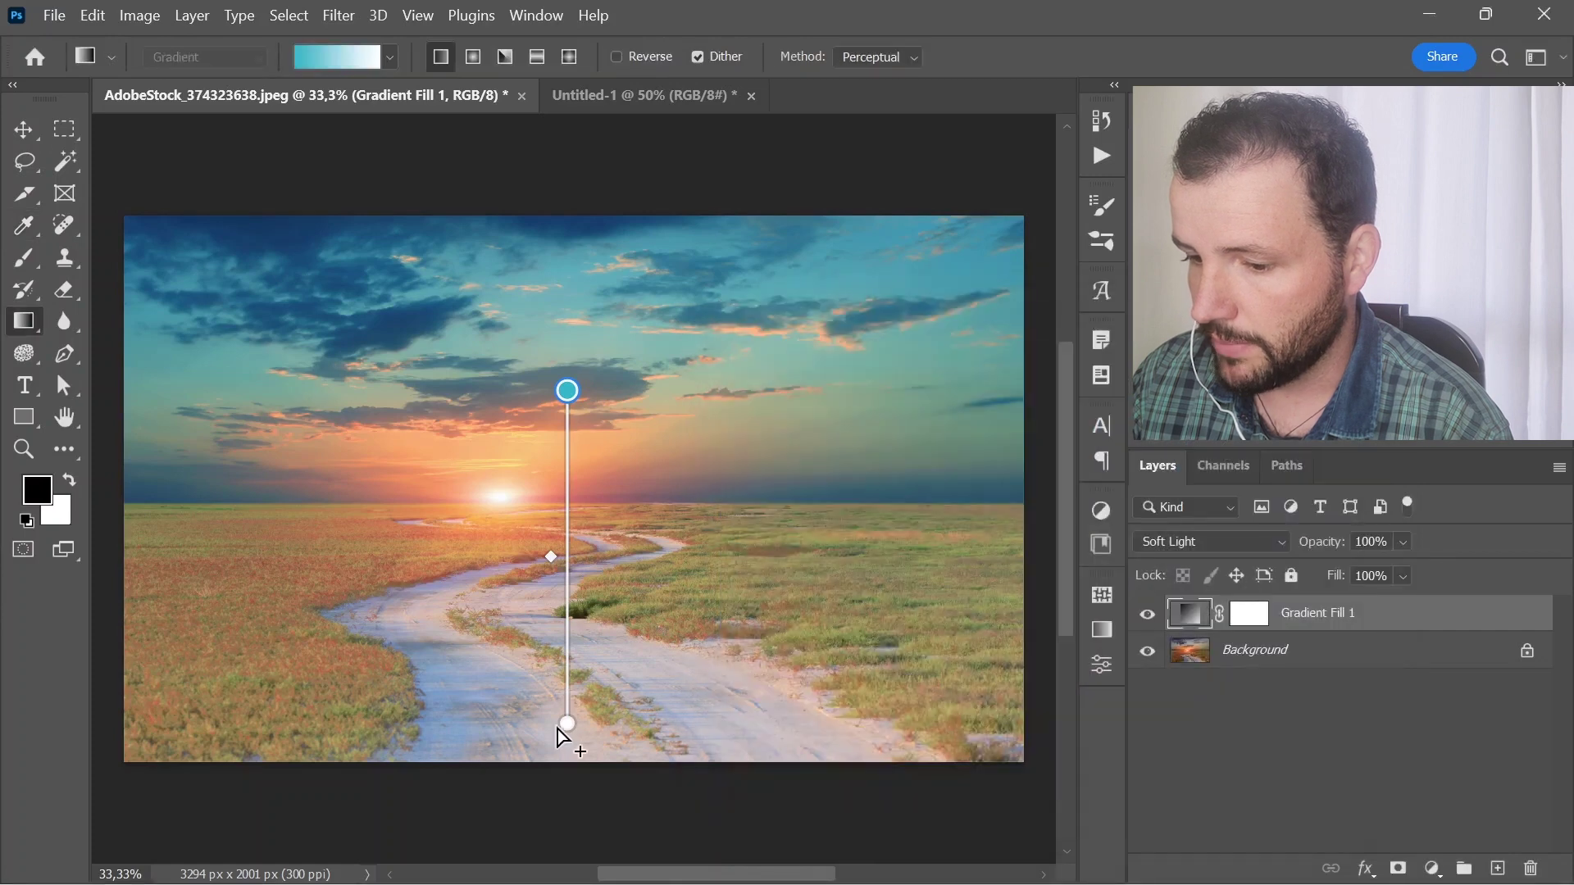
double_click(569, 725)
left_click(1069, 646)
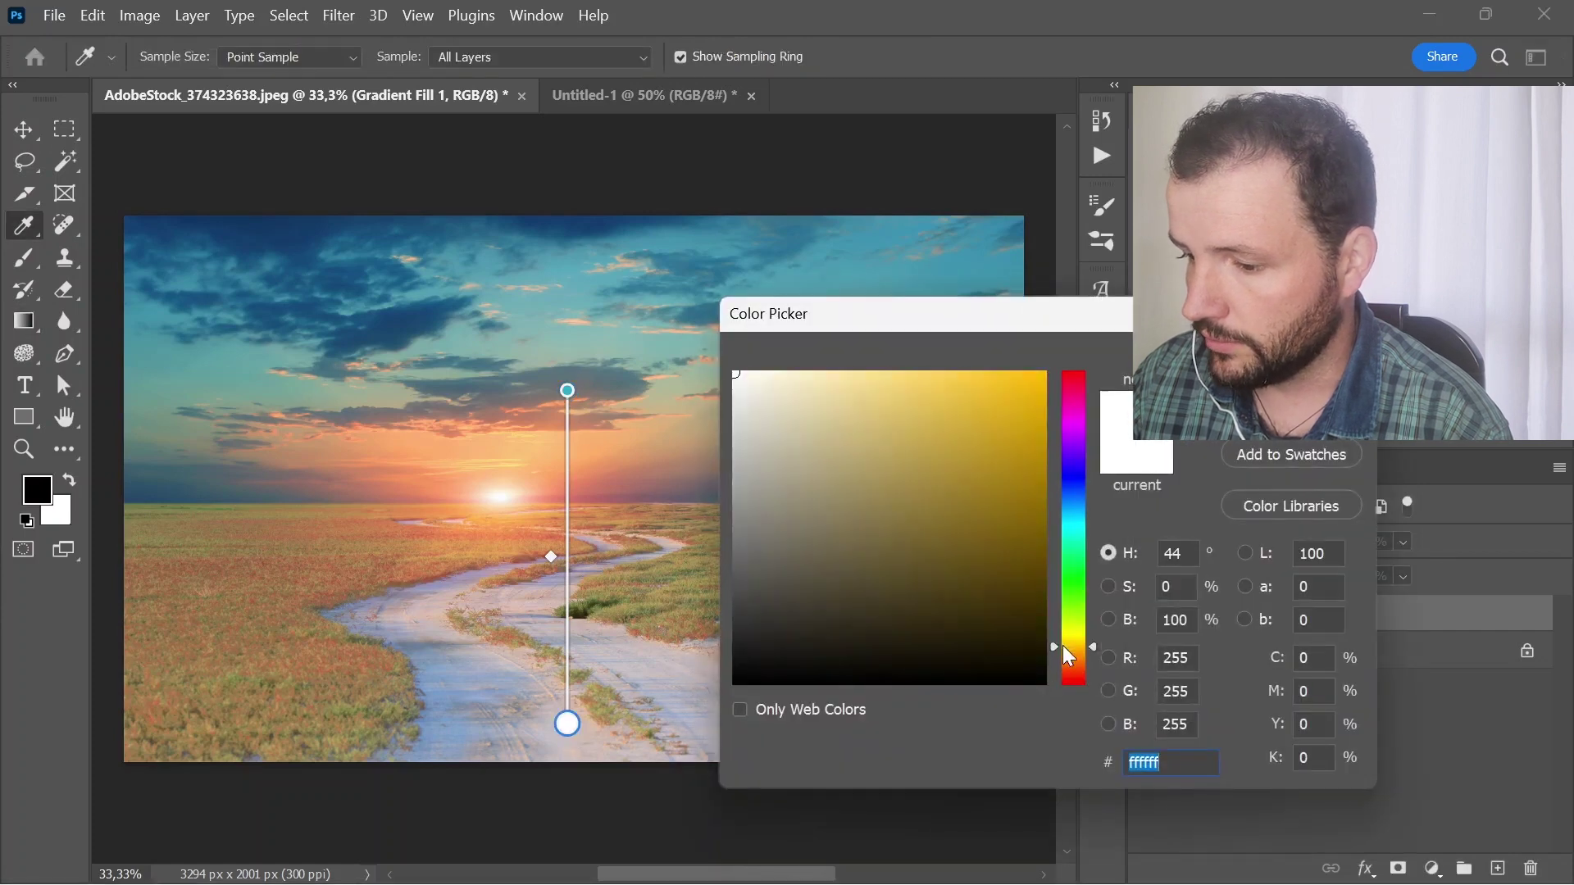
left_click_drag(1004, 586, 1011, 499)
left_click(1072, 653)
left_click(992, 431)
left_click_drag(993, 431, 1010, 399)
key("Return")
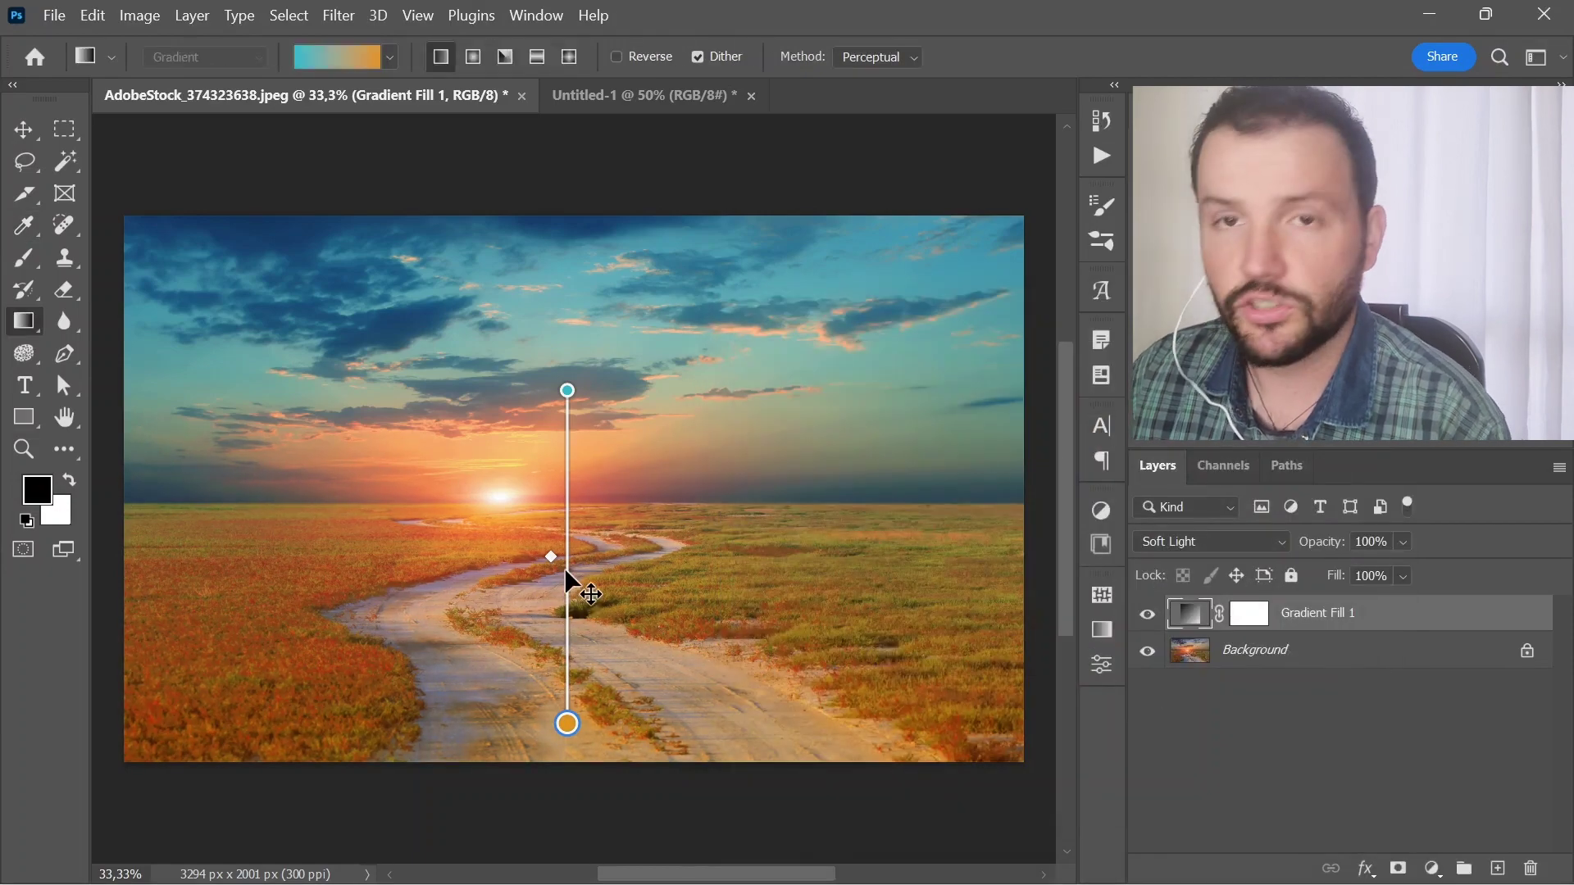
- Move the stops and midpoint toward the horizon to tighten the cyan-to-orange blend
left_click_drag(551, 560, 554, 507)
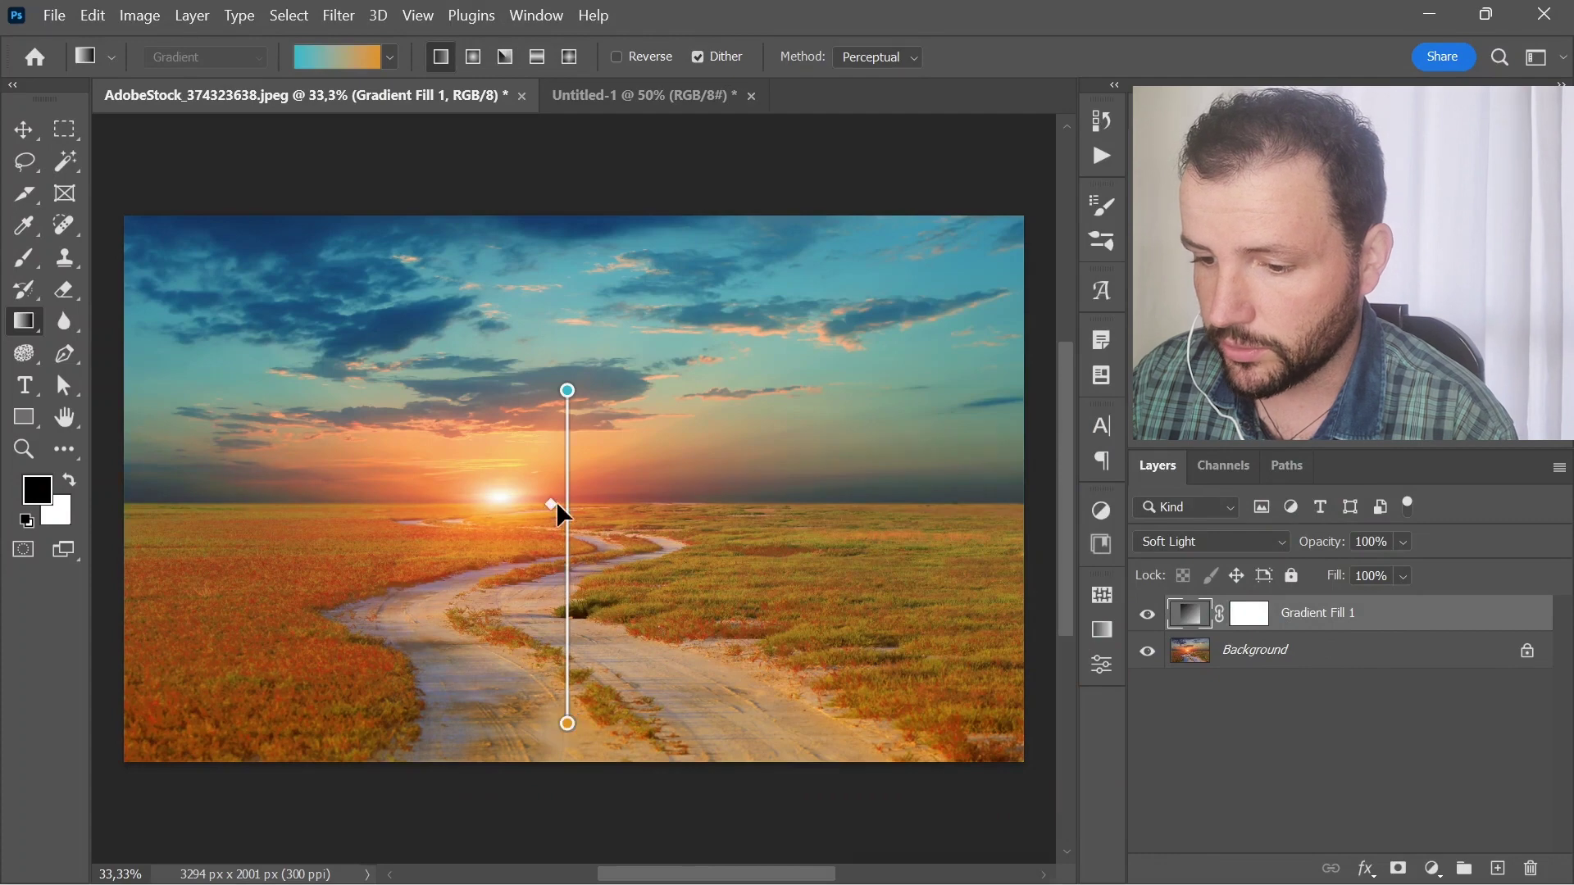
left_click_drag(567, 723, 567, 670)
left_click_drag(567, 390, 568, 413)
left_click_drag(567, 669, 565, 650)
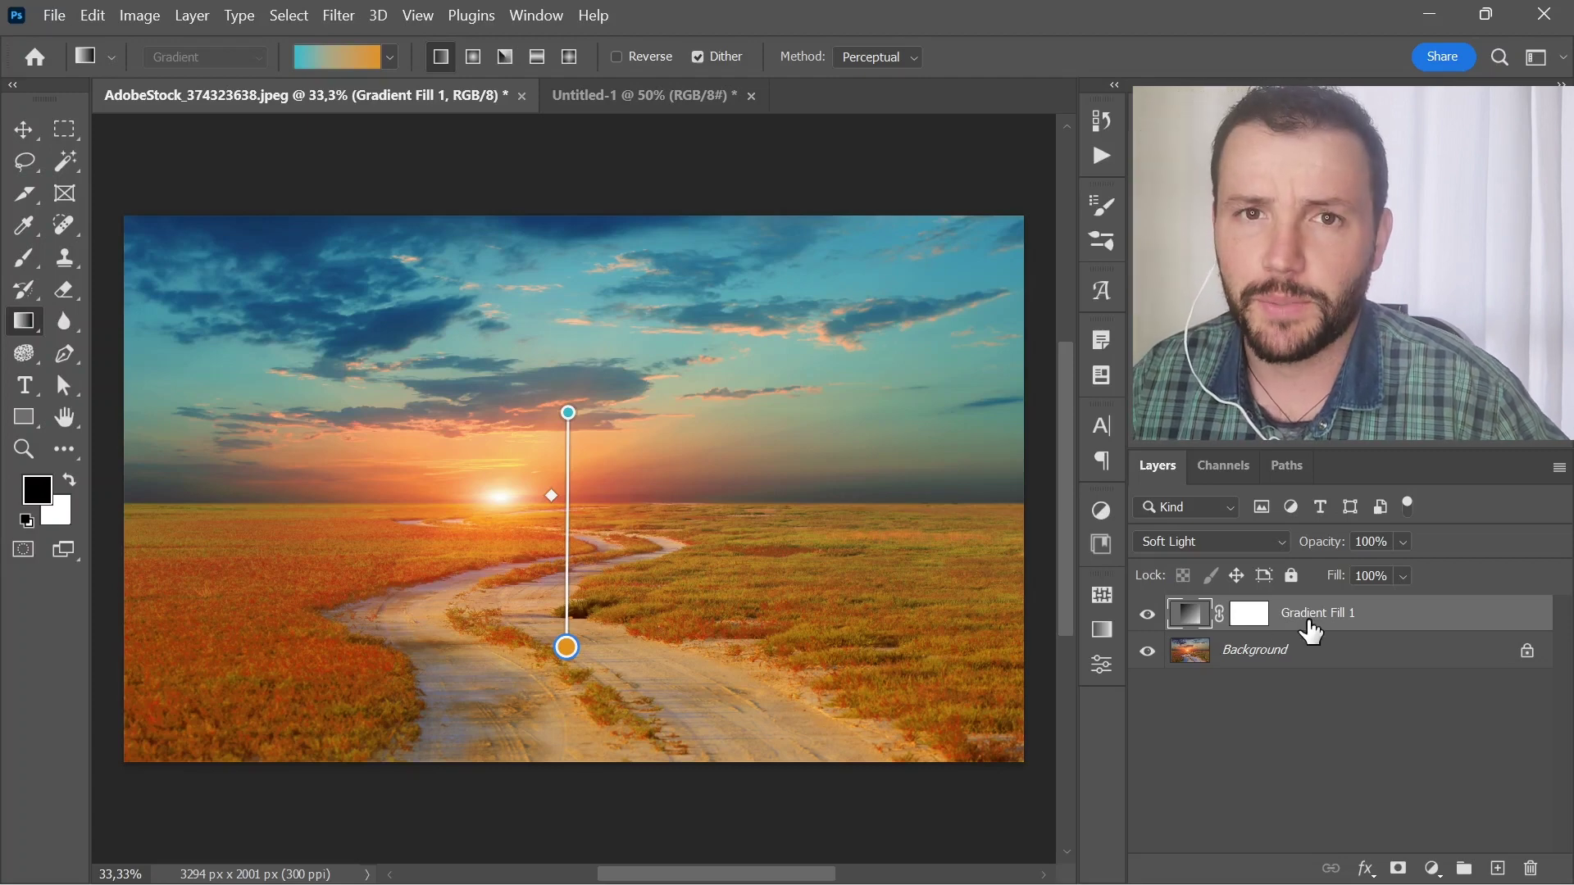
- Rasterize Gradient Fill 1, compare it with the photo hidden and shown, and target its mask
right_click(1371, 622)
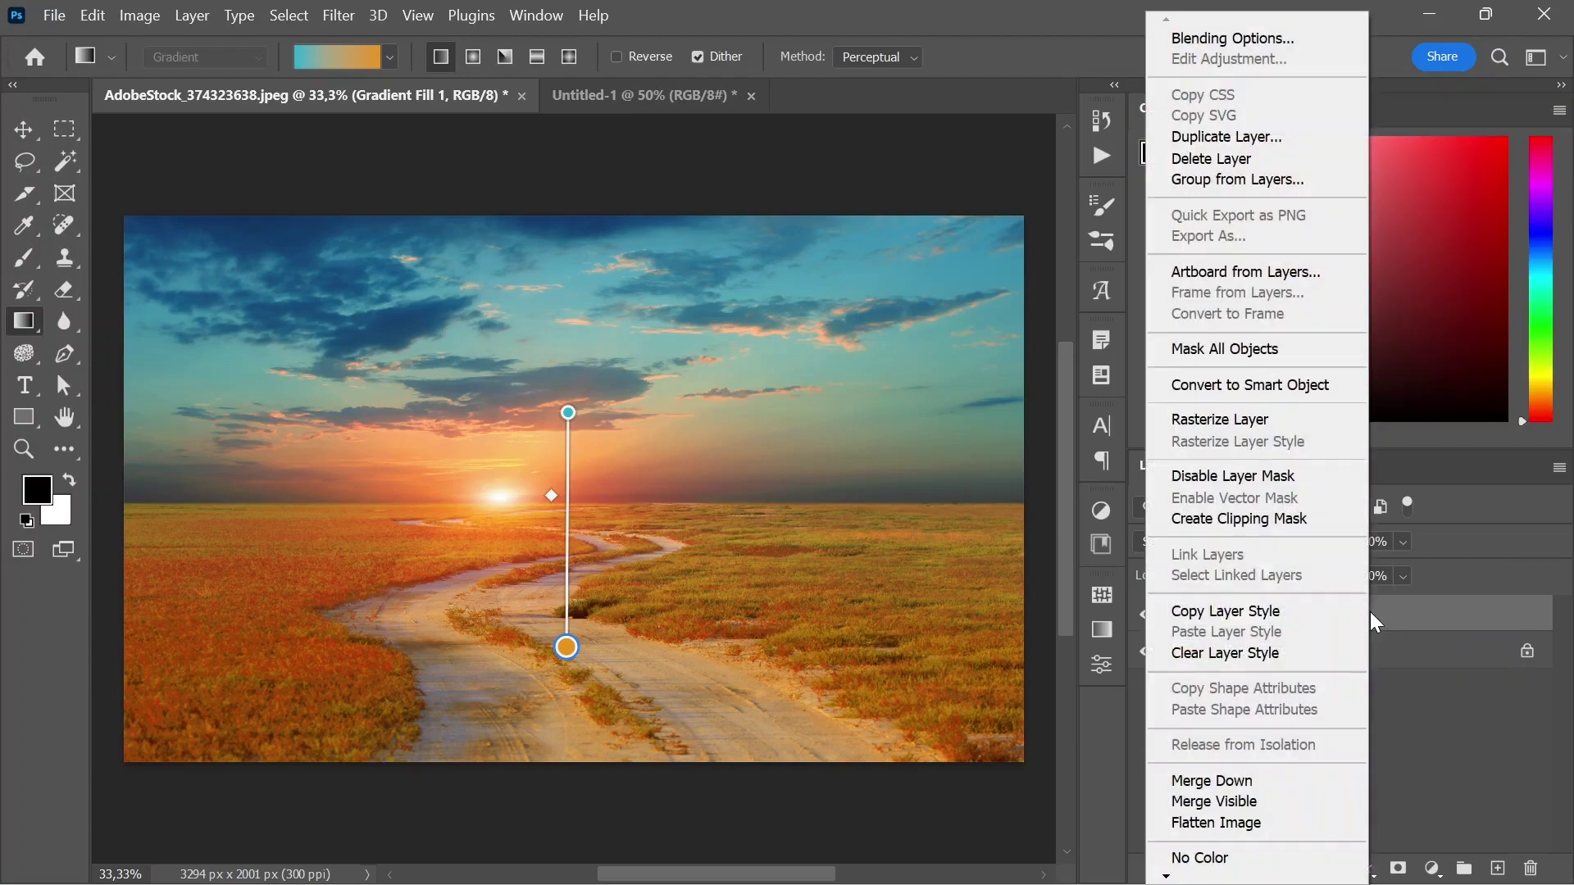
left_click(1267, 416)
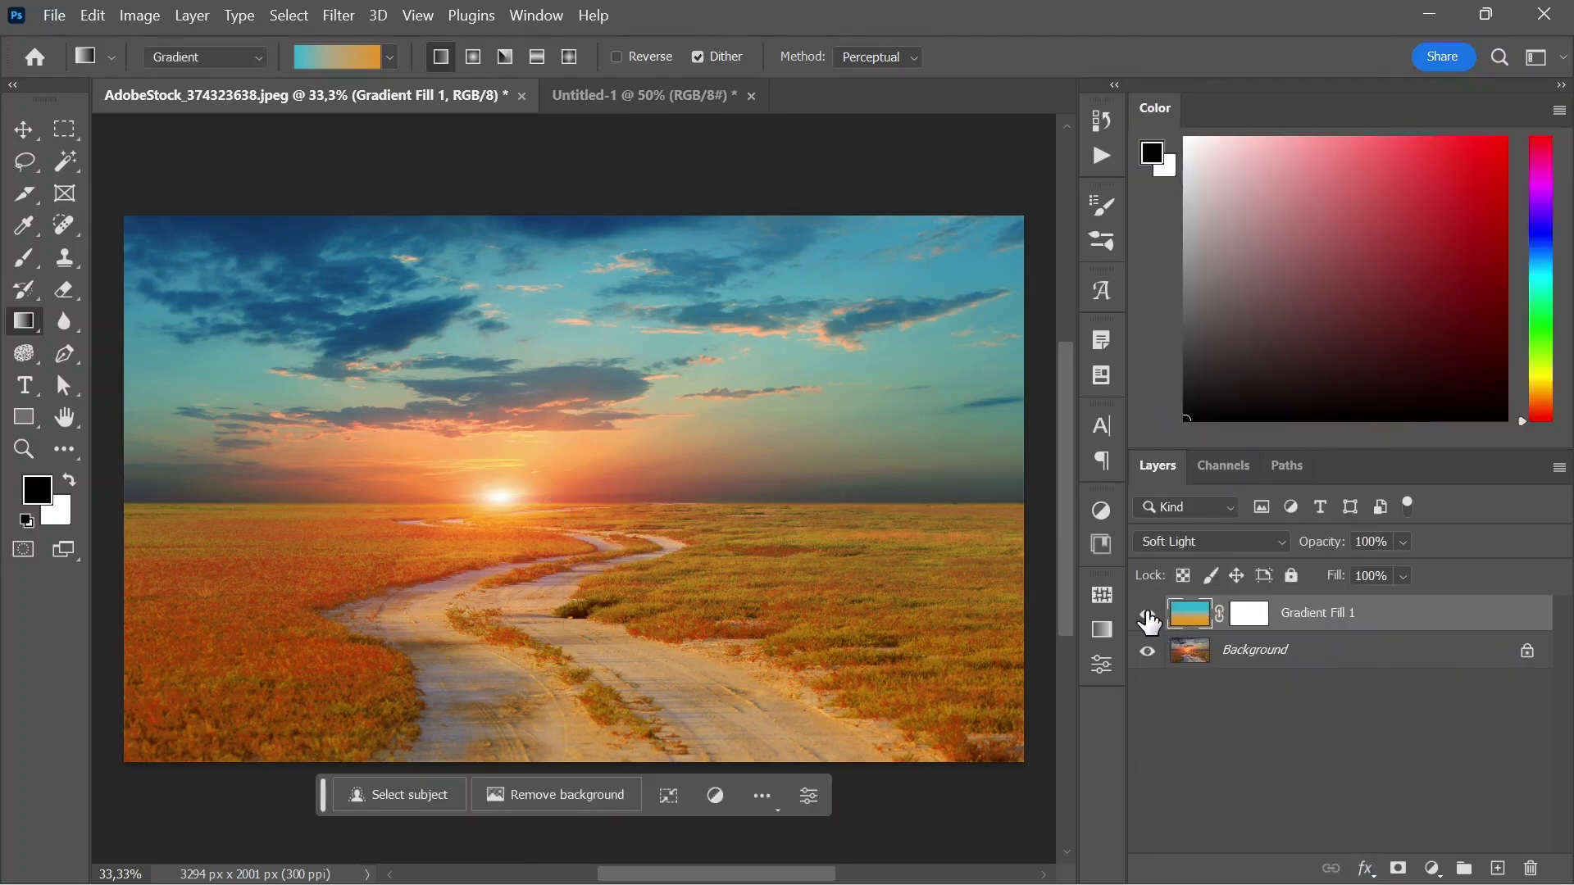
left_click(1148, 616, "alt")
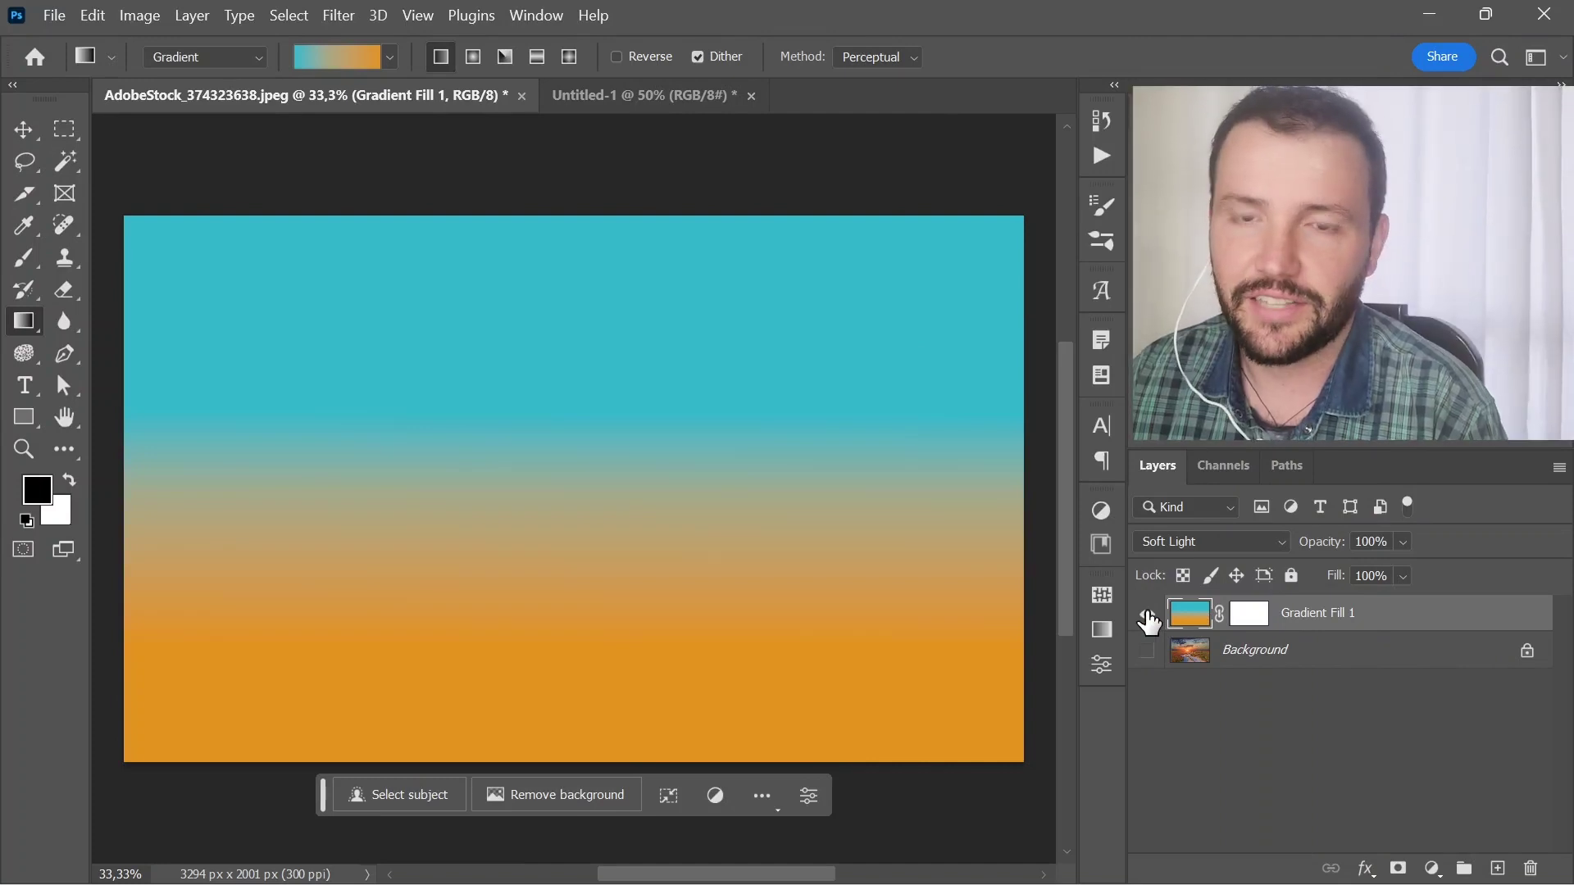
left_click(1147, 616, "alt")
left_click(1236, 616)
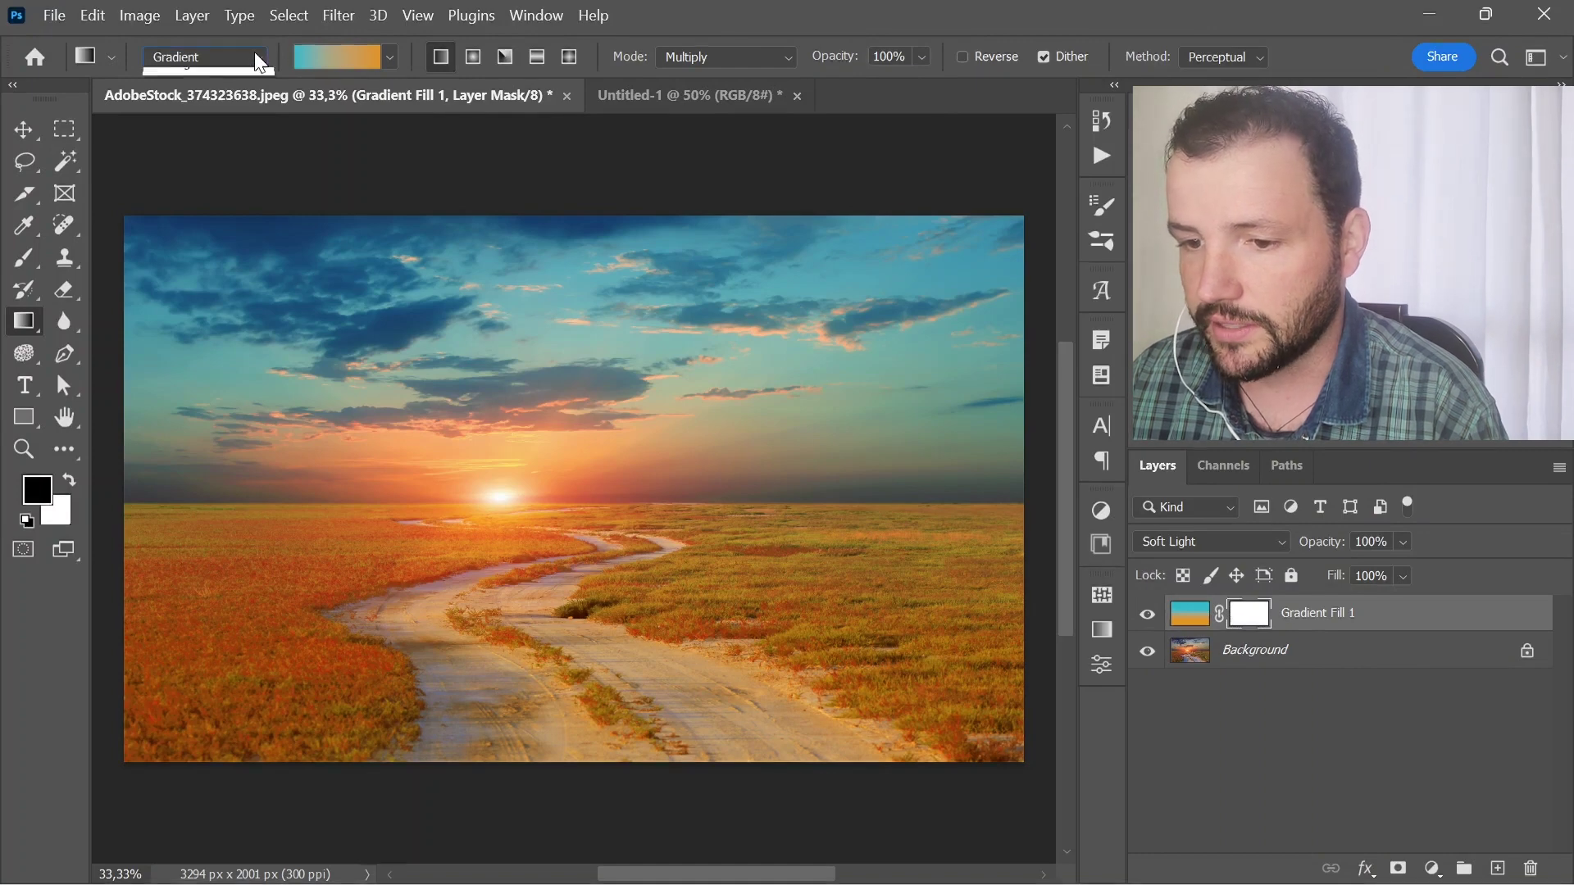
- Choose the black-to-white gradient preset and set the gradient layer to Normal blending
left_click(390, 57)
left_click(240, 141)
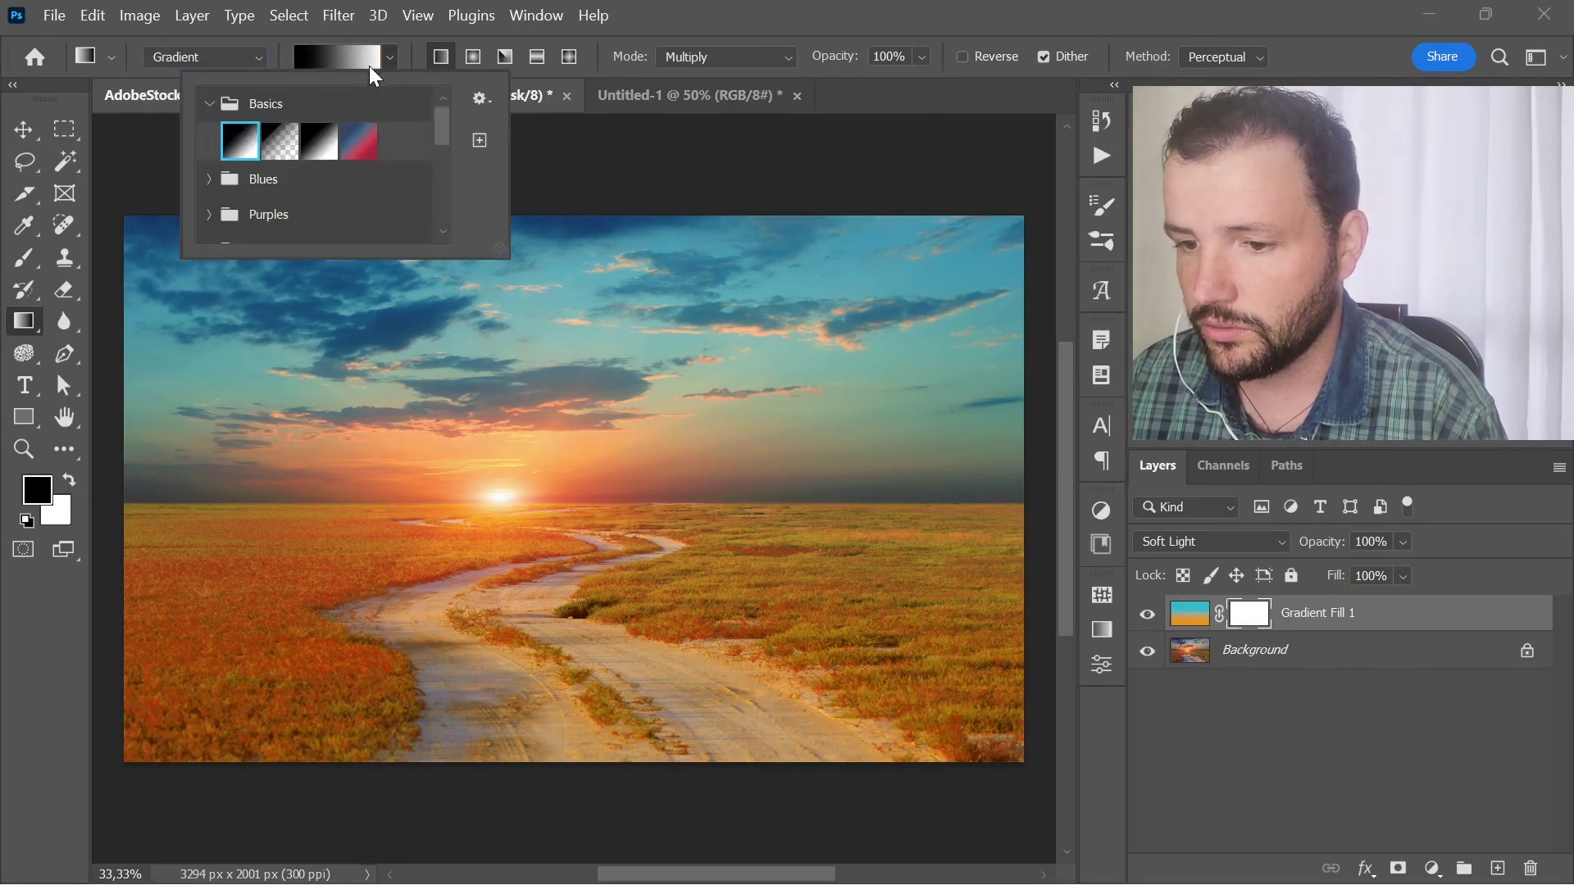
left_click(368, 50)
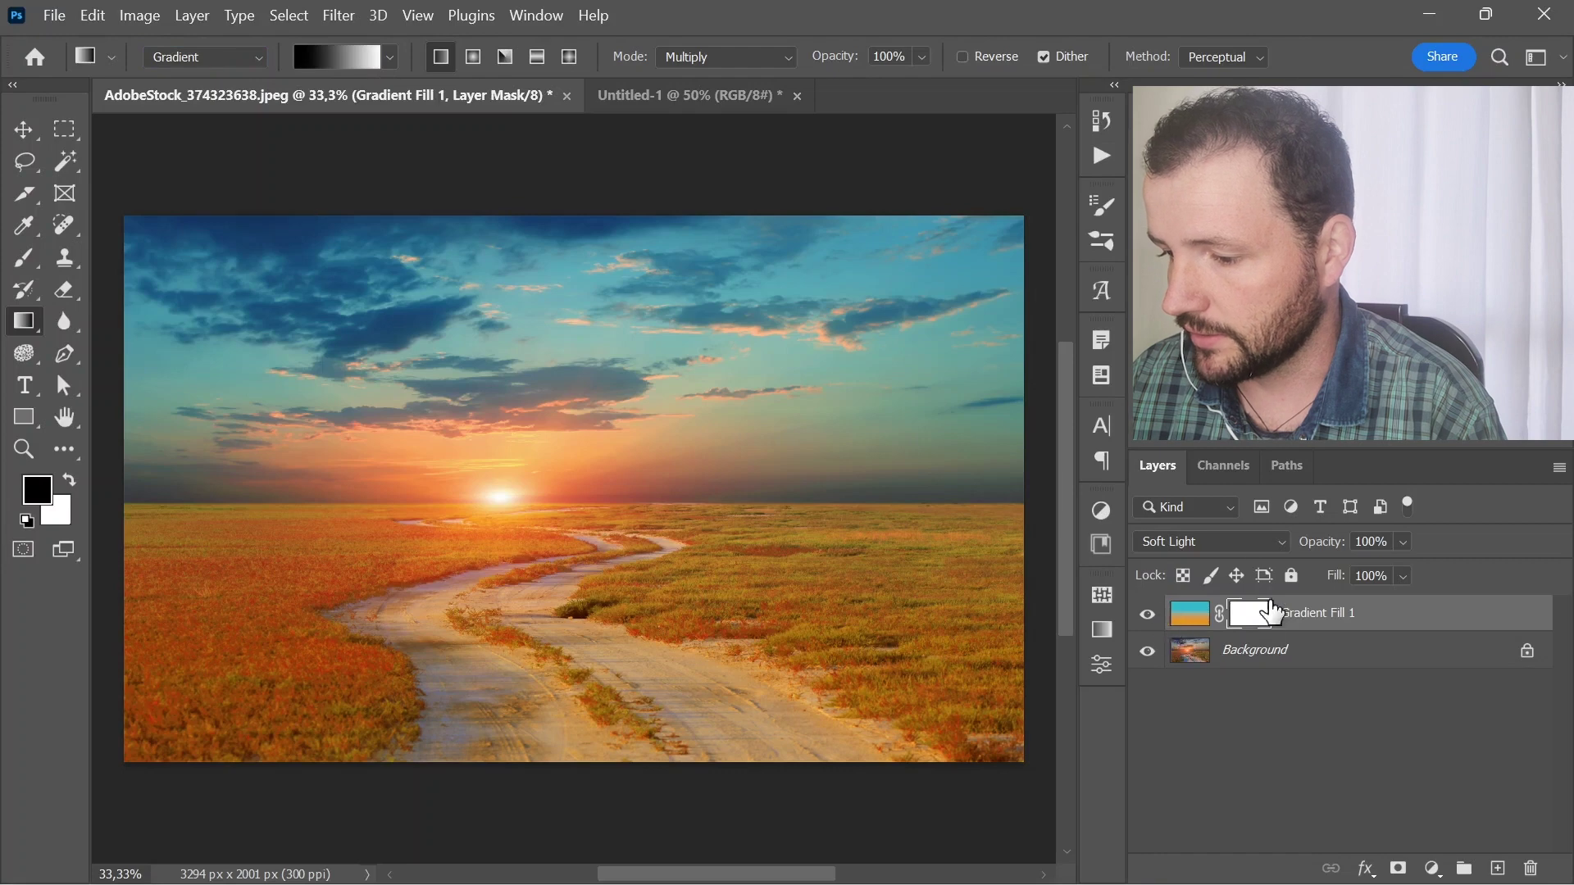
left_click(1211, 542)
left_click(1193, 505)
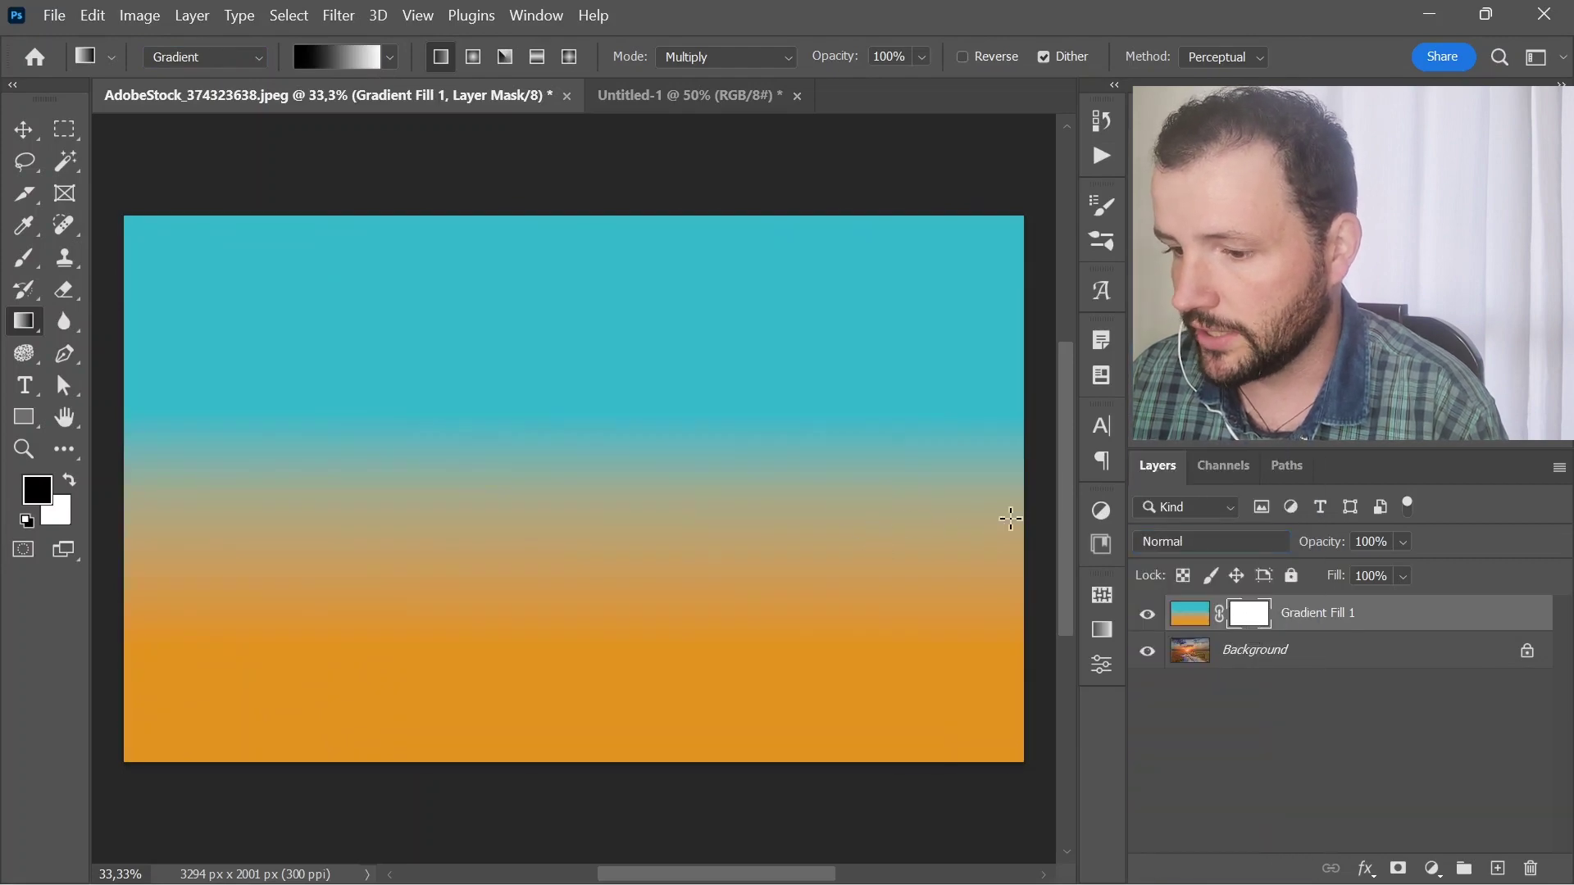
- Draw mask gradients fading the tint on the right and revealing the clouds at the top
left_click_drag(1009, 518, 661, 534)
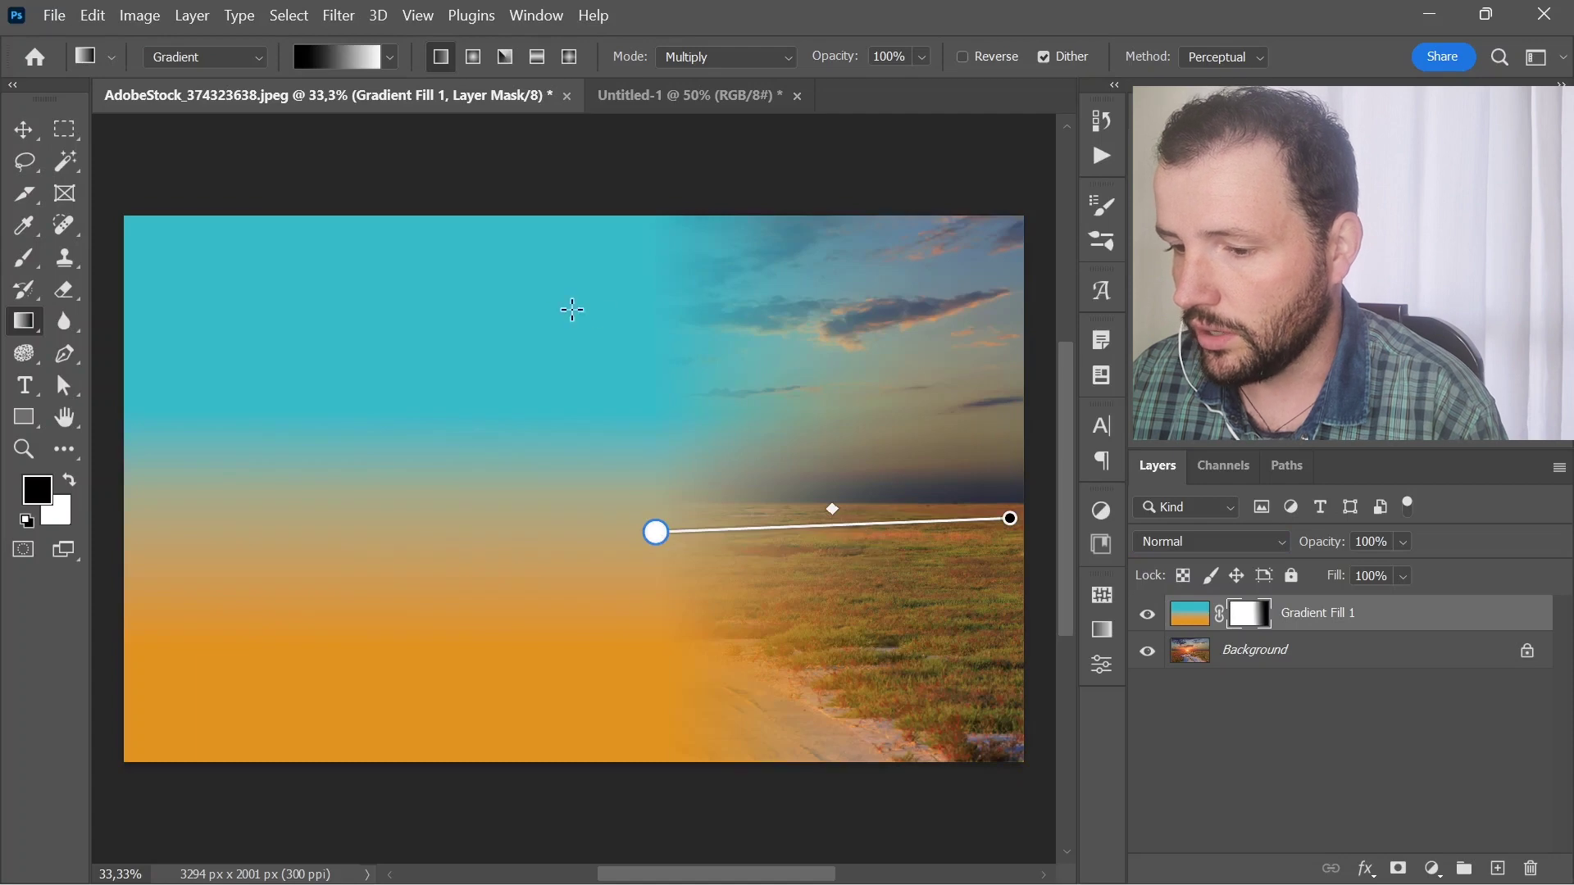
key("Return")
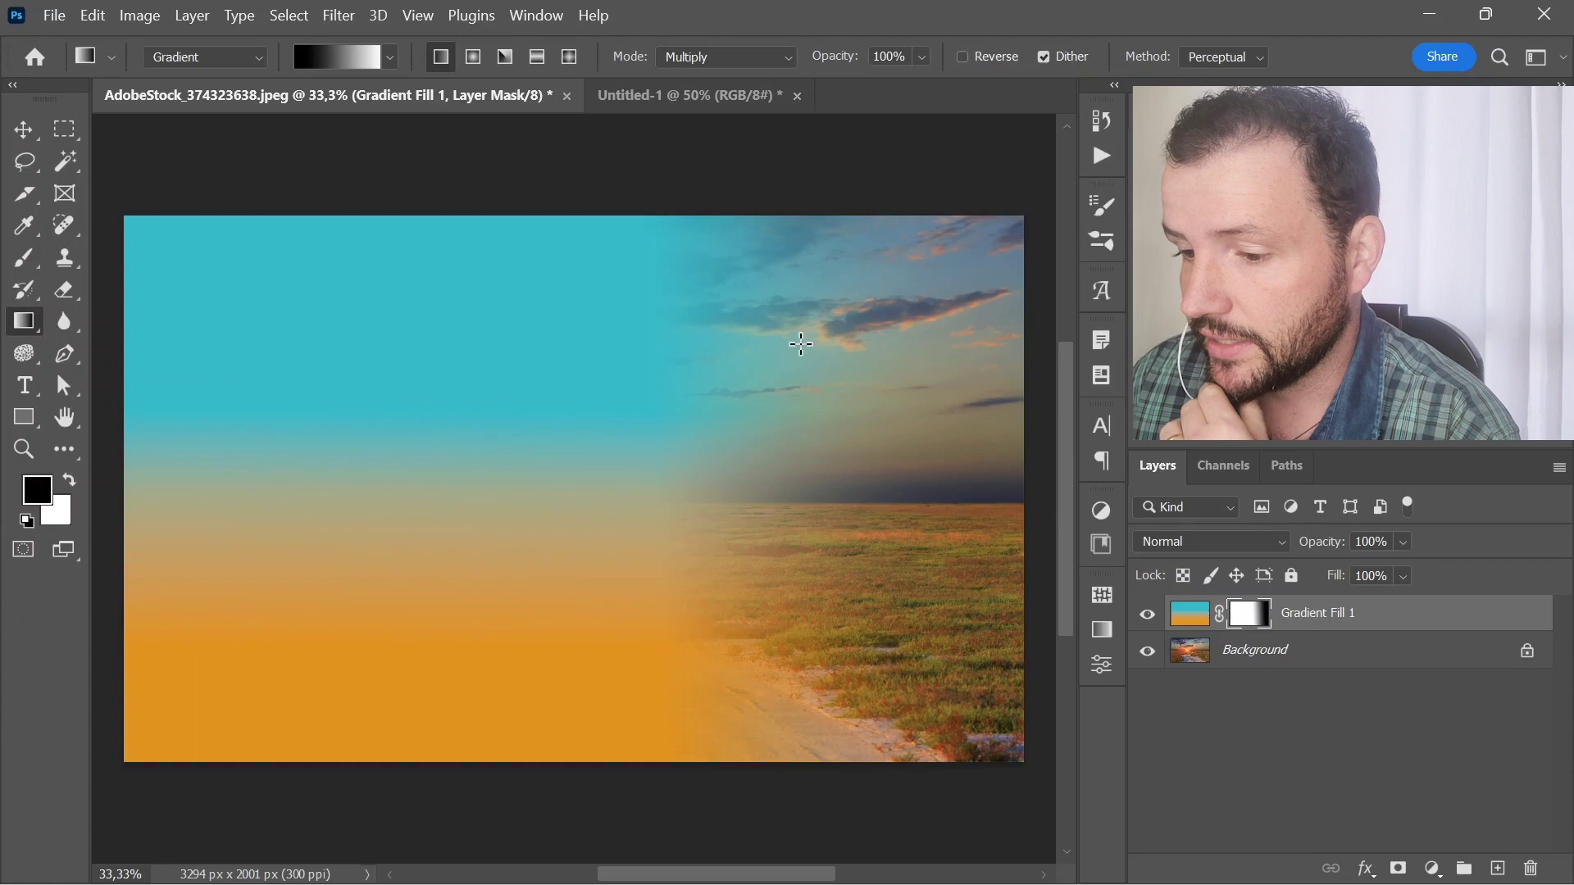
left_click_drag(724, 219, 724, 465)
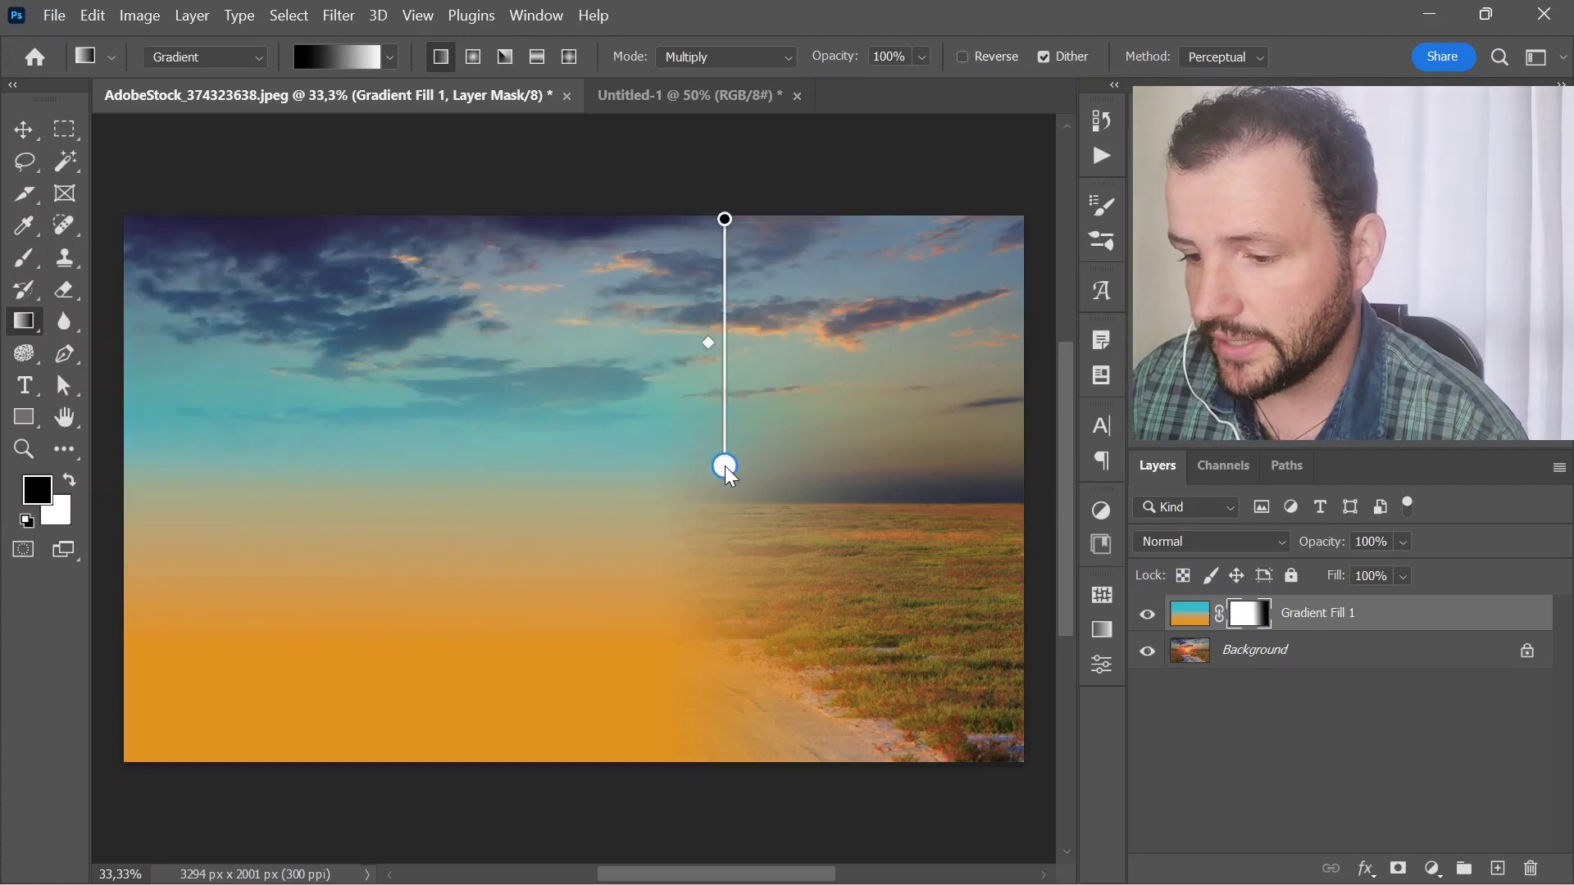
left_click_drag(725, 219, 968, 175)
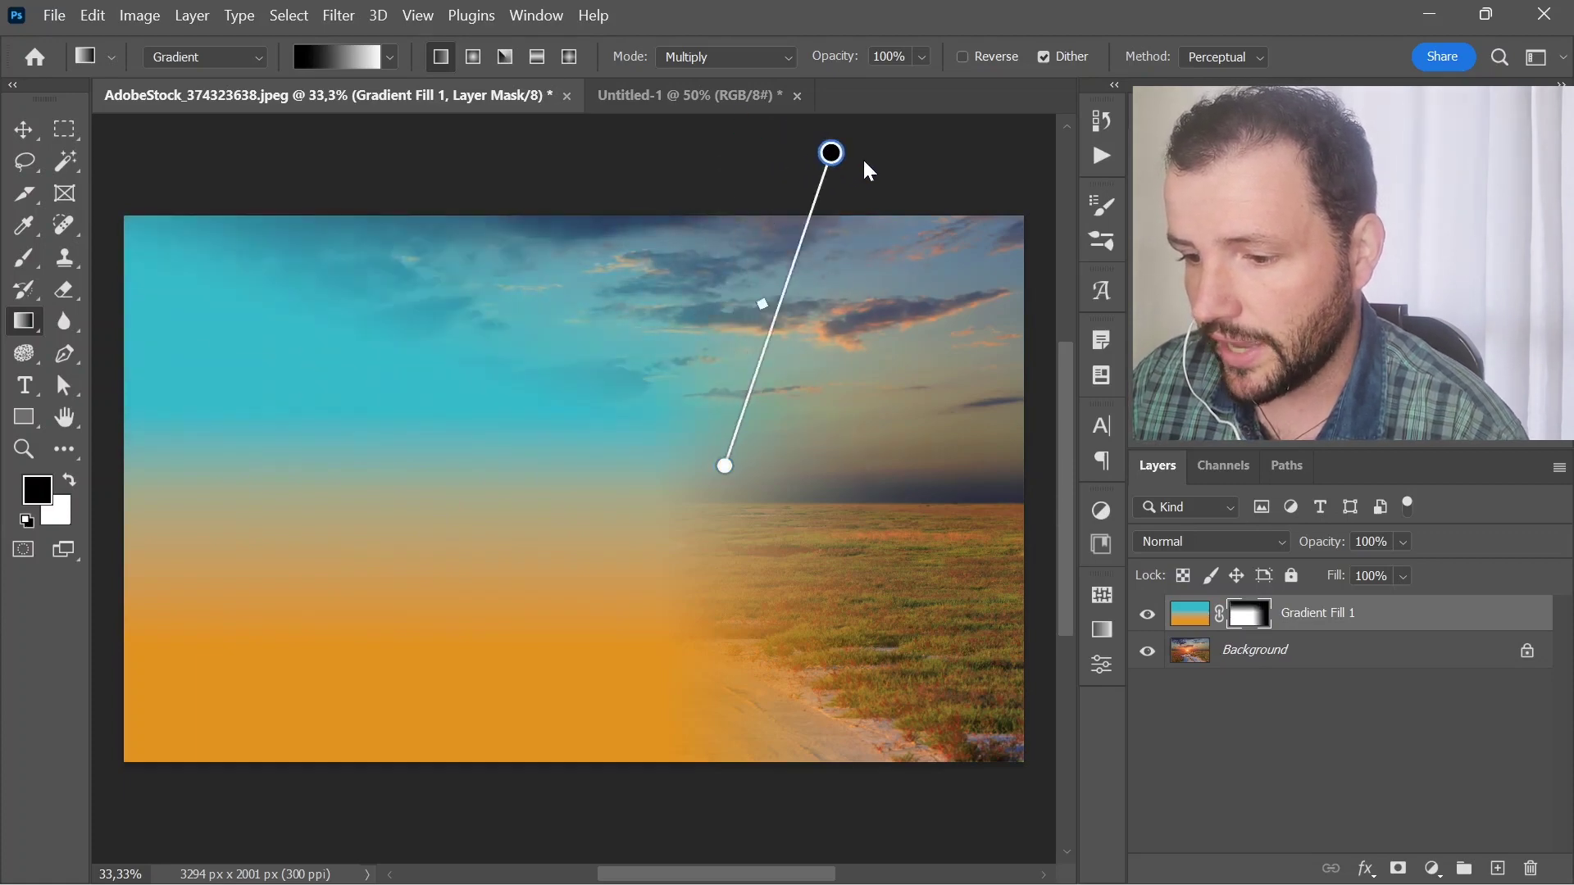
left_click_drag(833, 311, 910, 215)
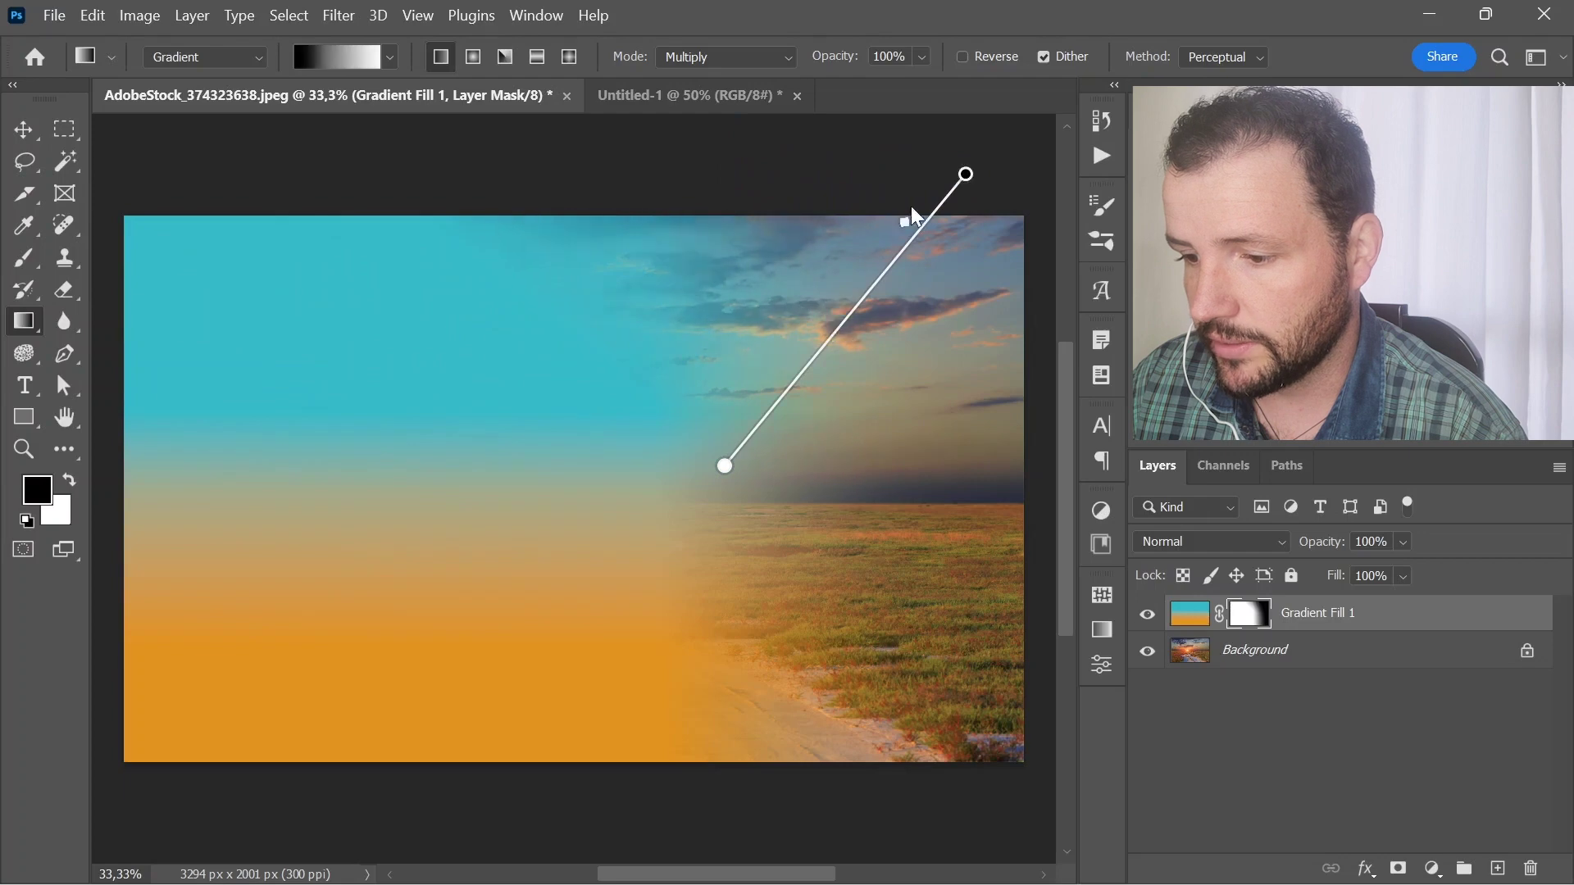
left_click_drag(725, 466, 814, 373)
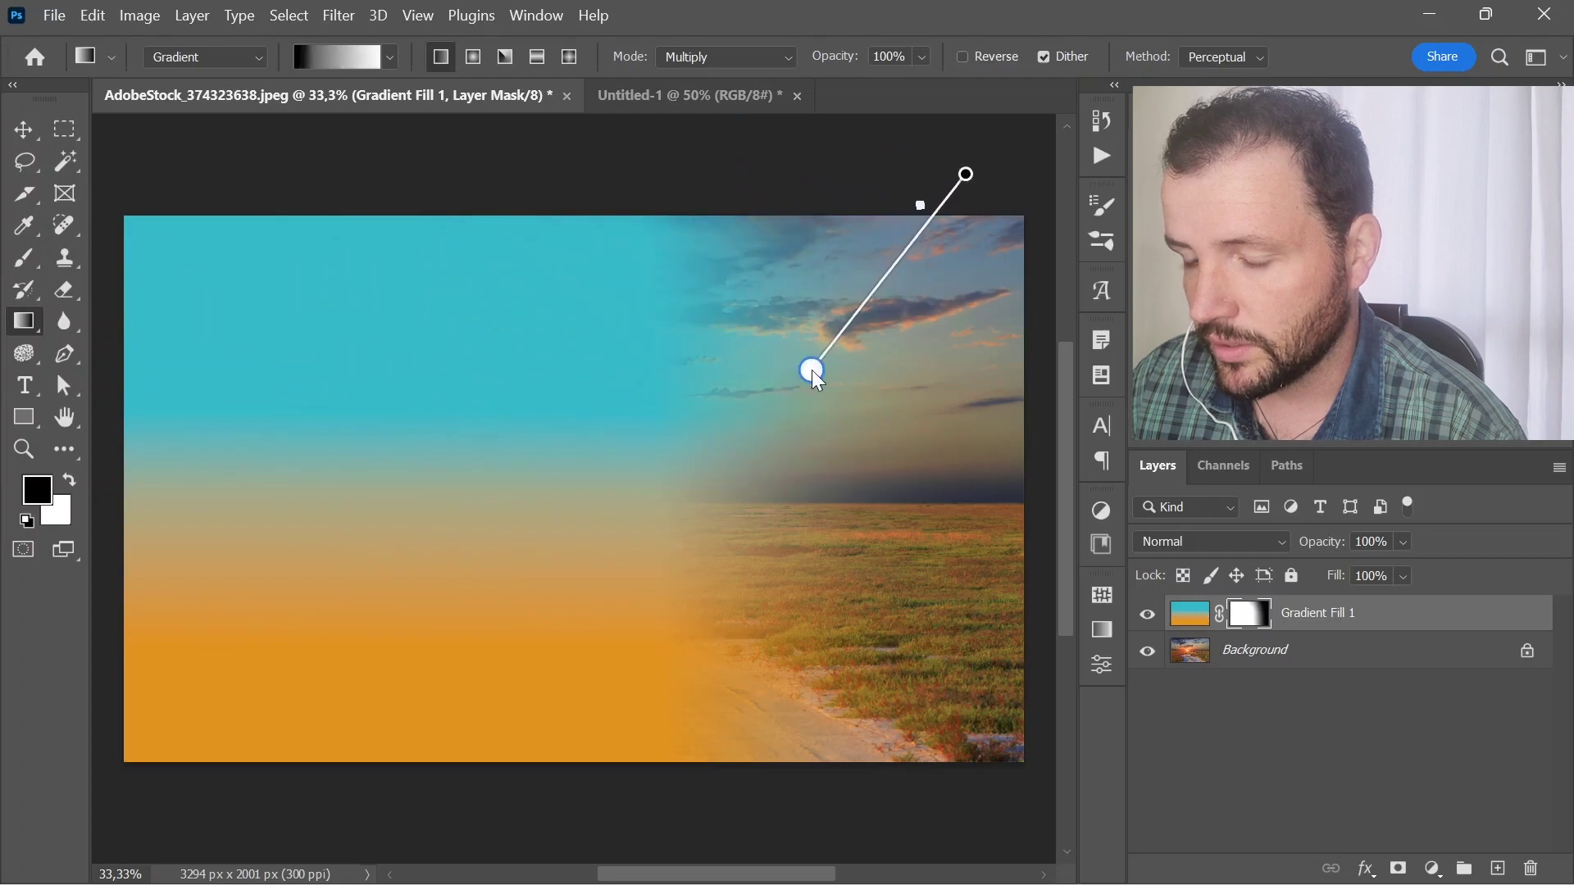
- Add mask gradients from the top-left and bottom-left corners, then finish the mask edits
mouse_move(124, 369)
left_mouse_down()
mouse_move(283, 466)
mouse_move(230, 368)
mouse_move(397, 355)
left_mouse_up()
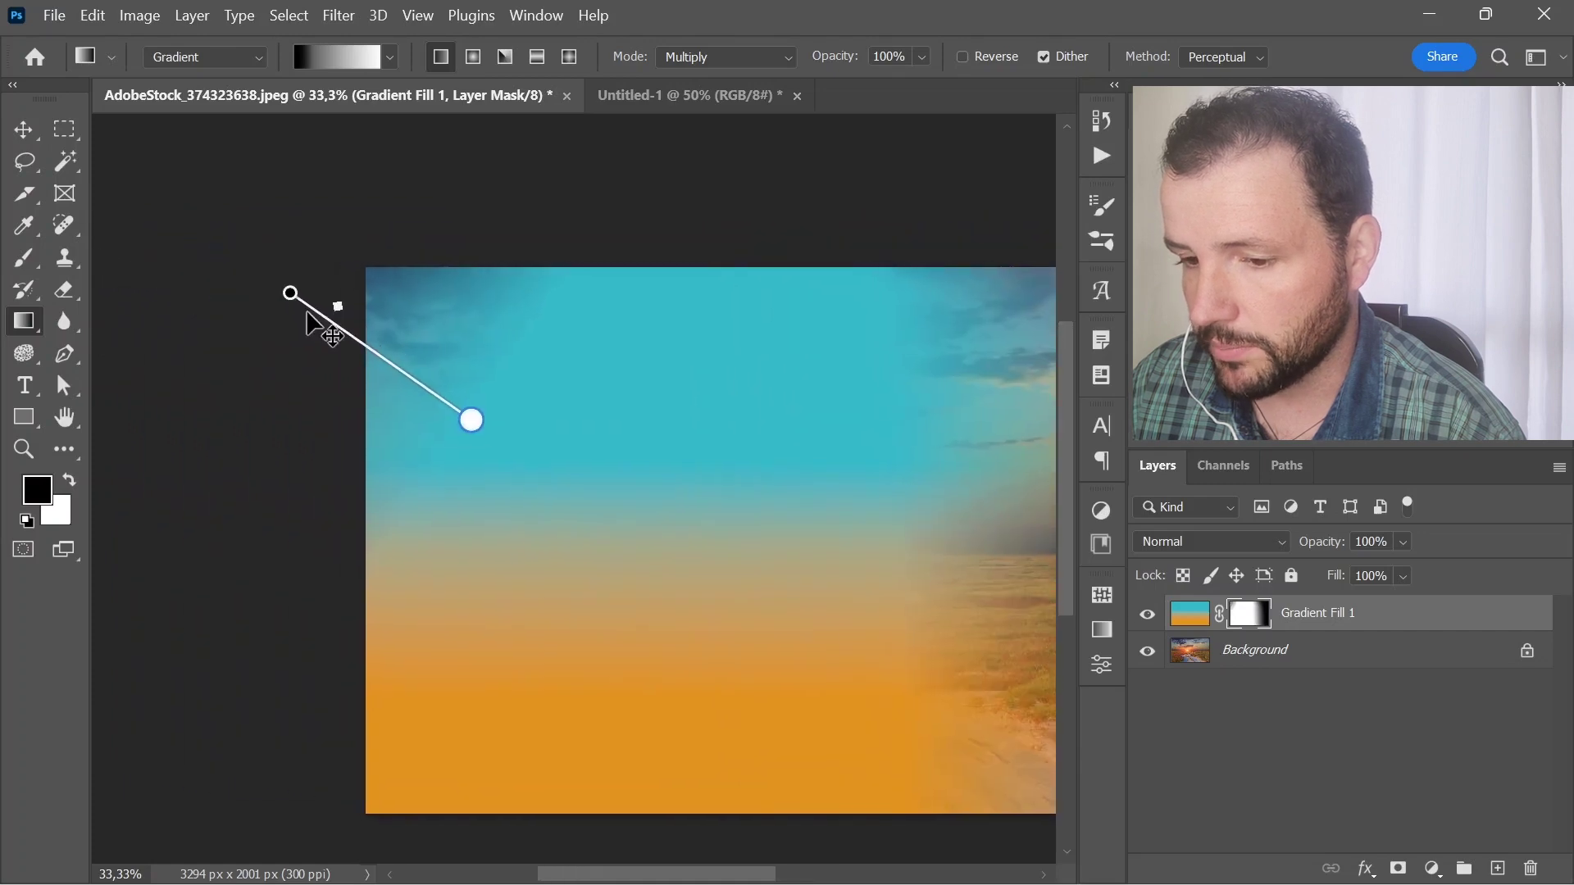
left_click_drag(338, 307, 375, 336)
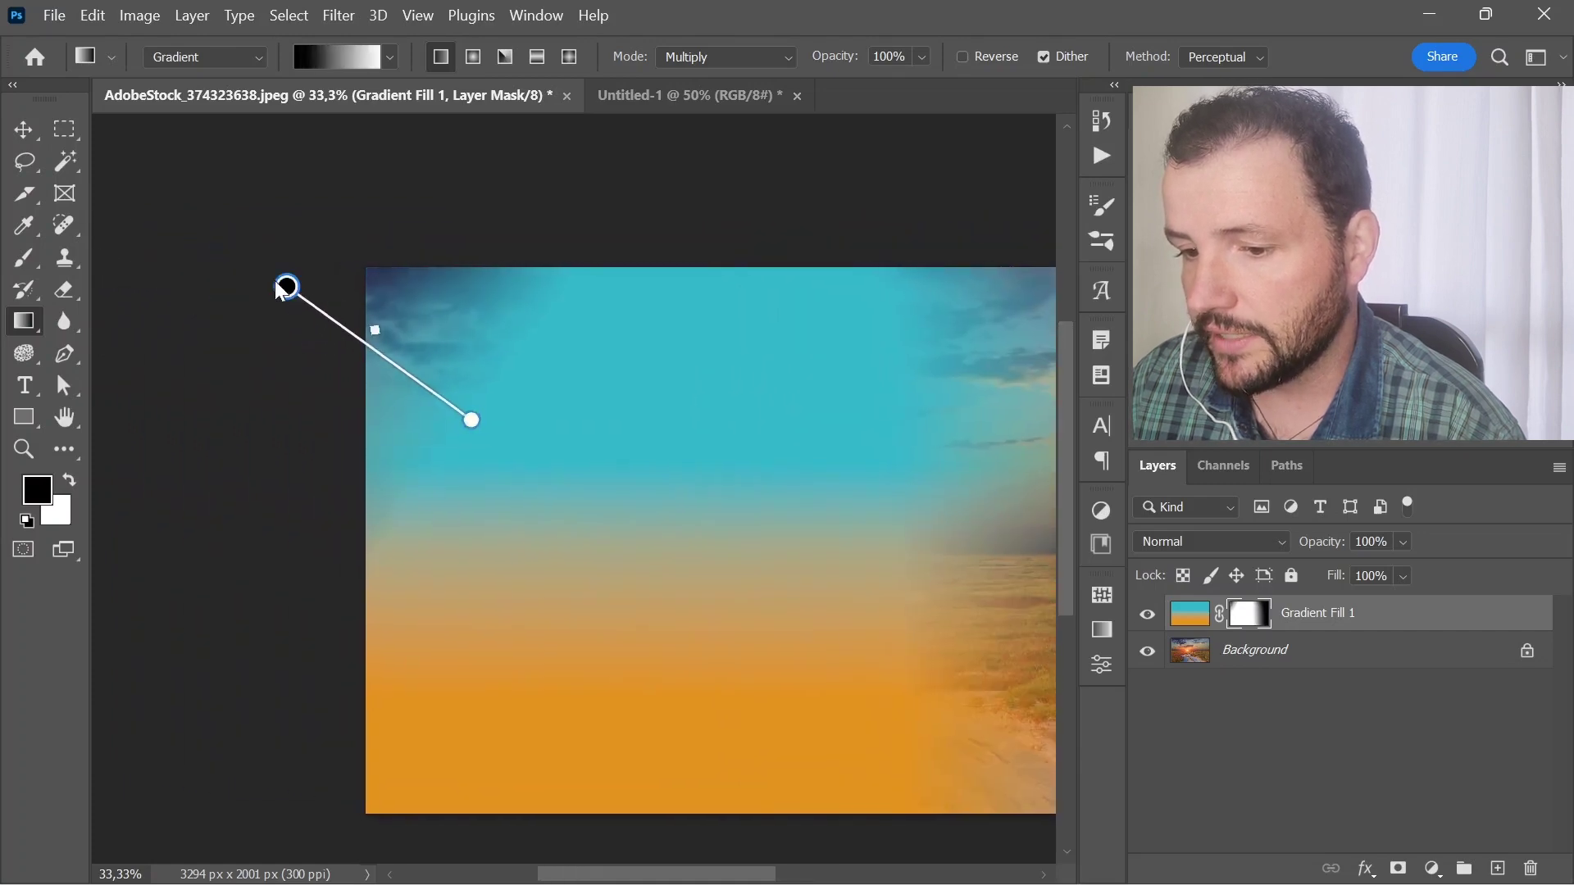
left_click_drag(283, 287, 235, 243)
left_click_drag(472, 527, 358, 379)
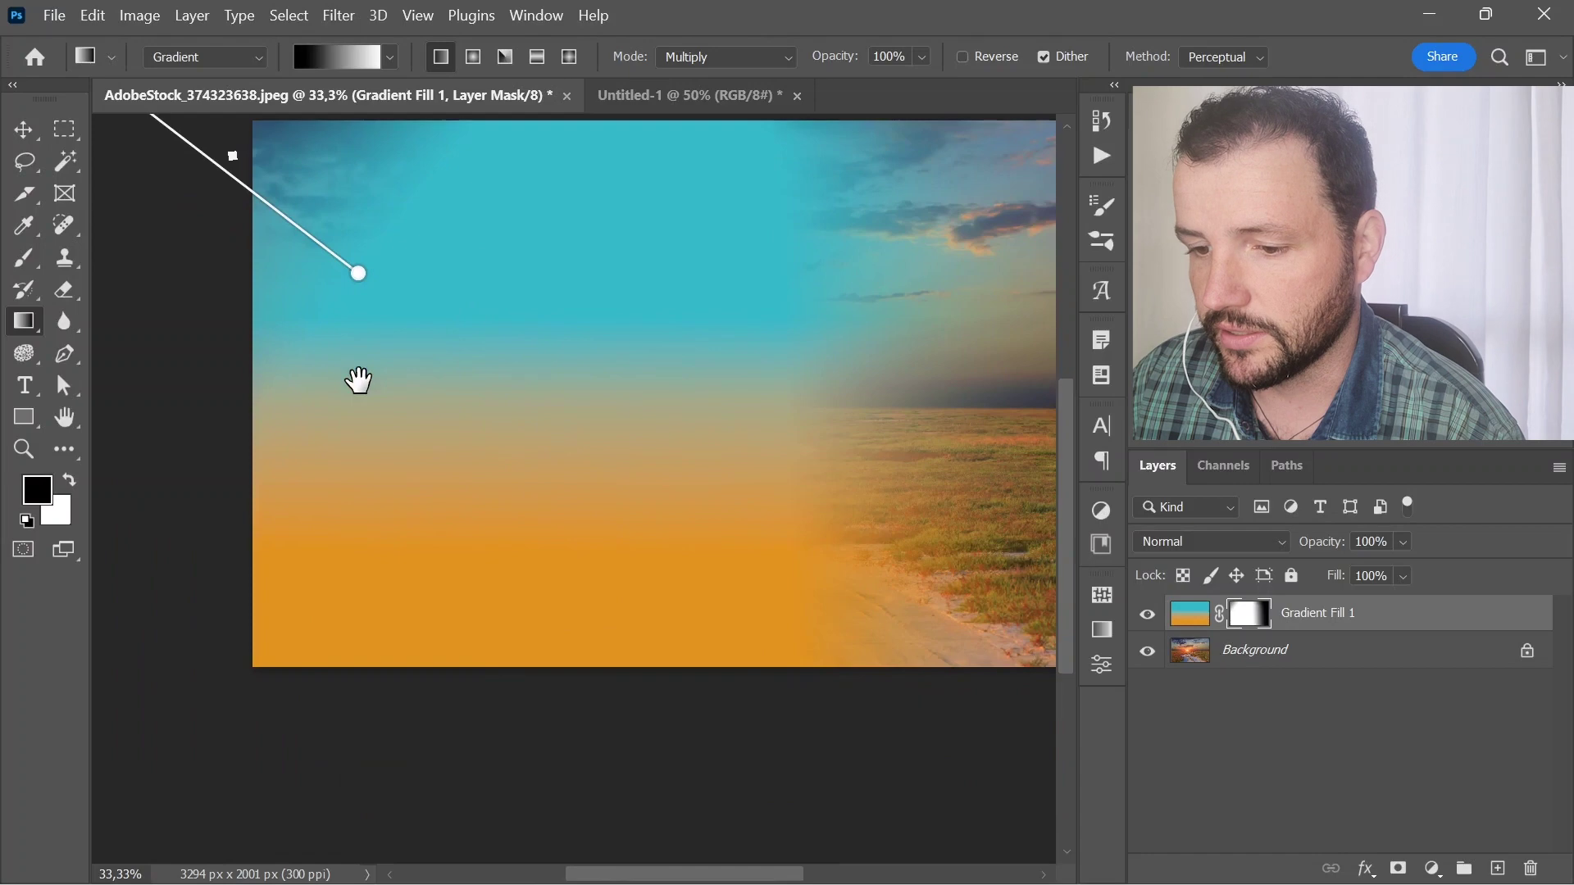
mouse_move(195, 761)
left_mouse_down()
mouse_move(482, 461)
mouse_move(447, 451)
mouse_move(445, 538)
left_mouse_up()
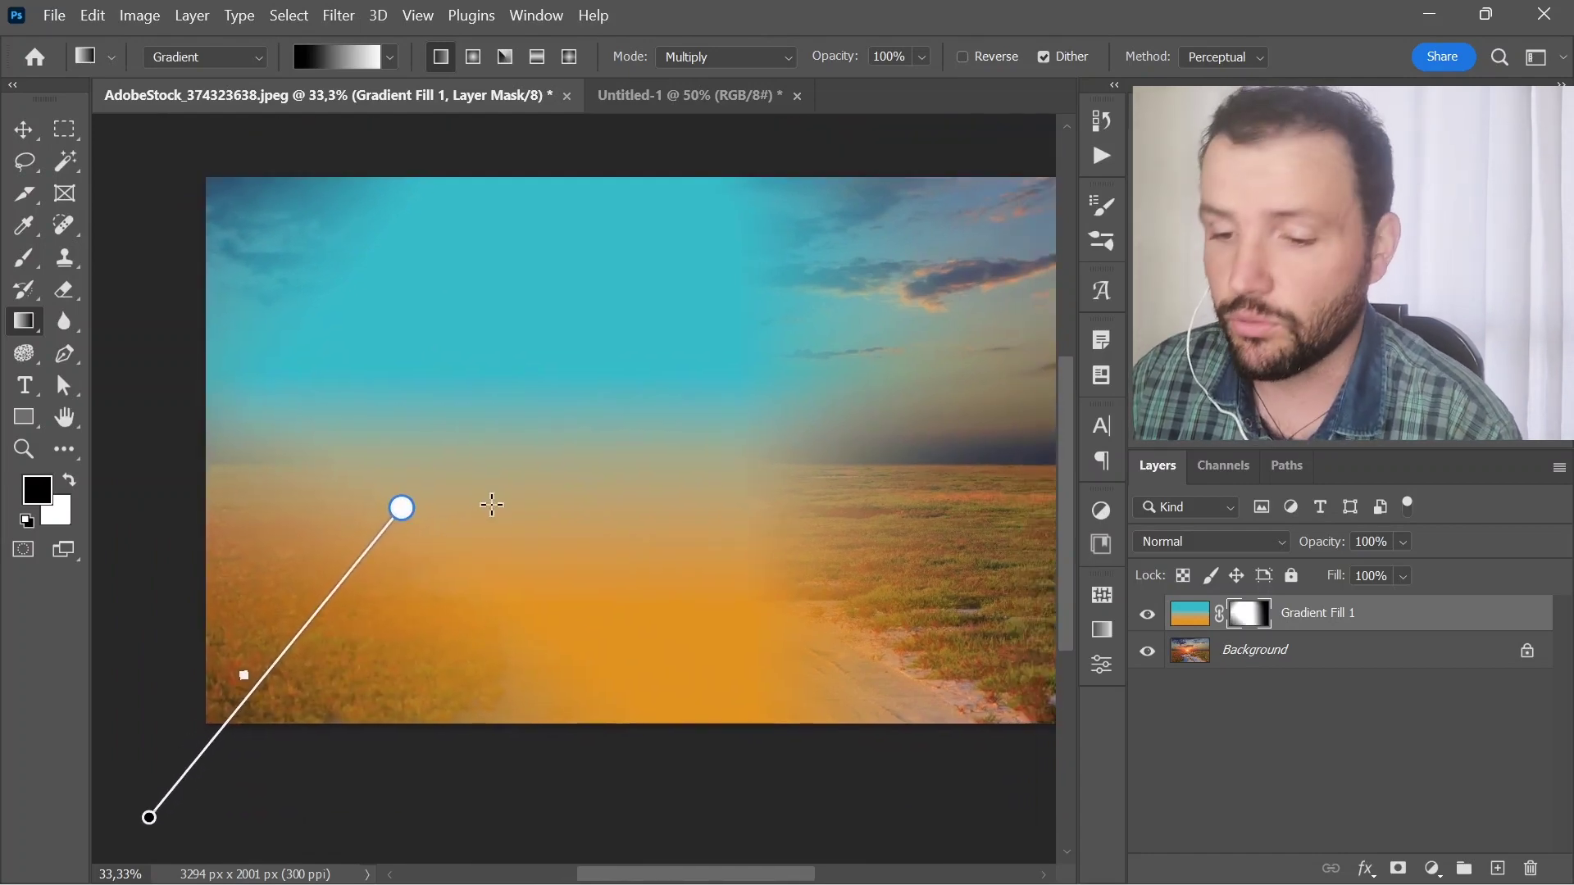
left_click_drag(149, 817, 125, 796)
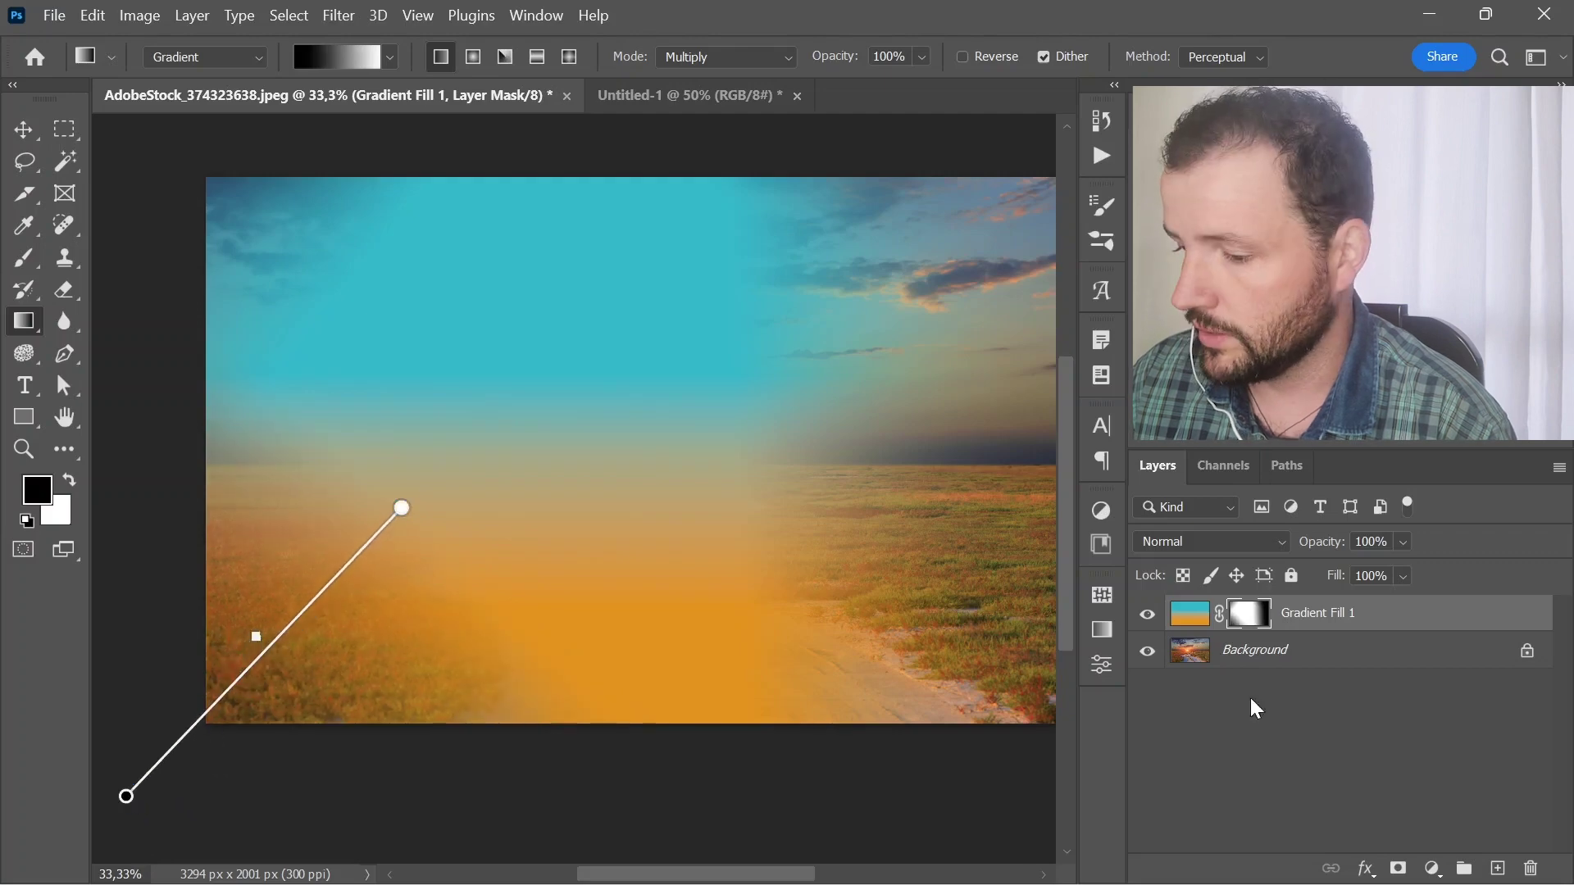
left_click(1313, 756)
- Set Gradient Fill 1 back to Soft Light and zoom out to the whole photo
left_click(1306, 623)
left_click(1261, 539)
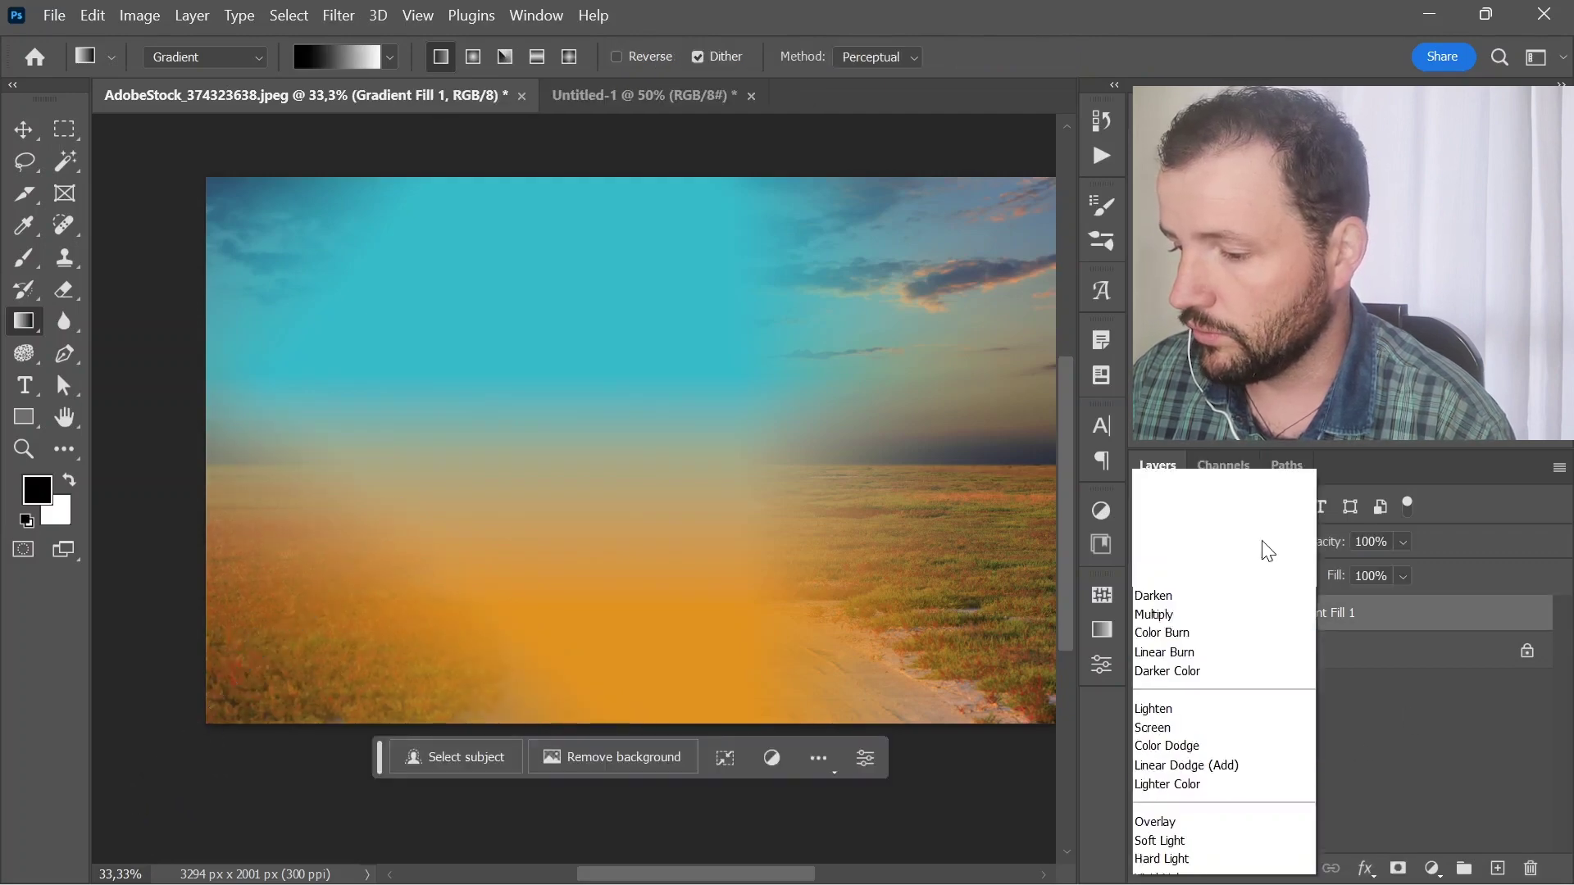
left_click(1195, 578)
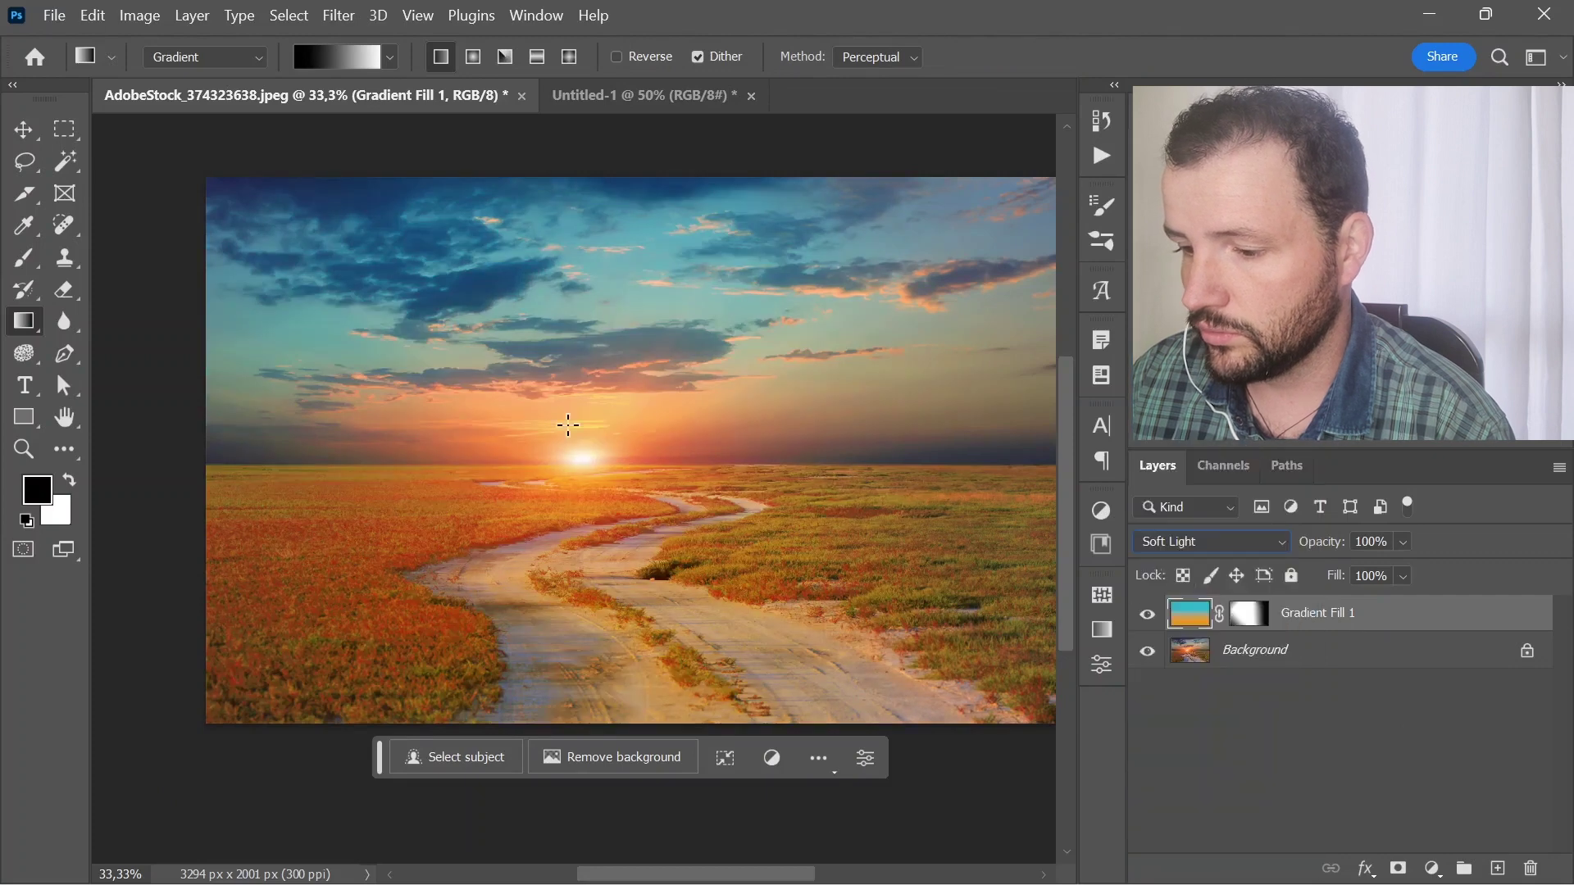
key("z")
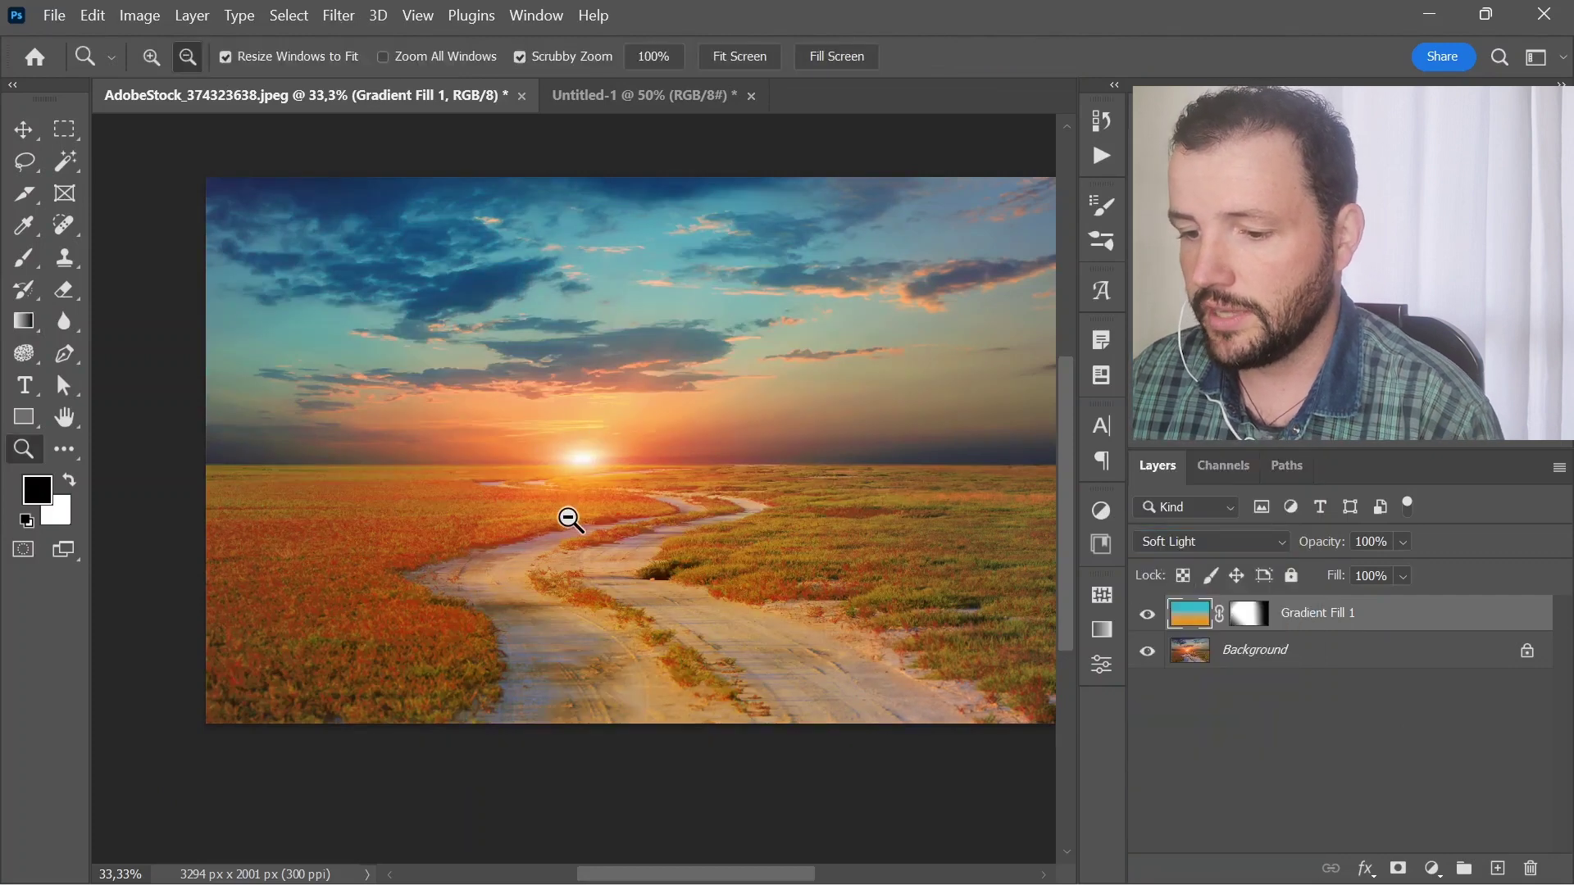
left_click(562, 517, "alt")
- Toggle Gradient Fill 1's visibility to compare the tinted and untinted photo
left_click(1146, 614)
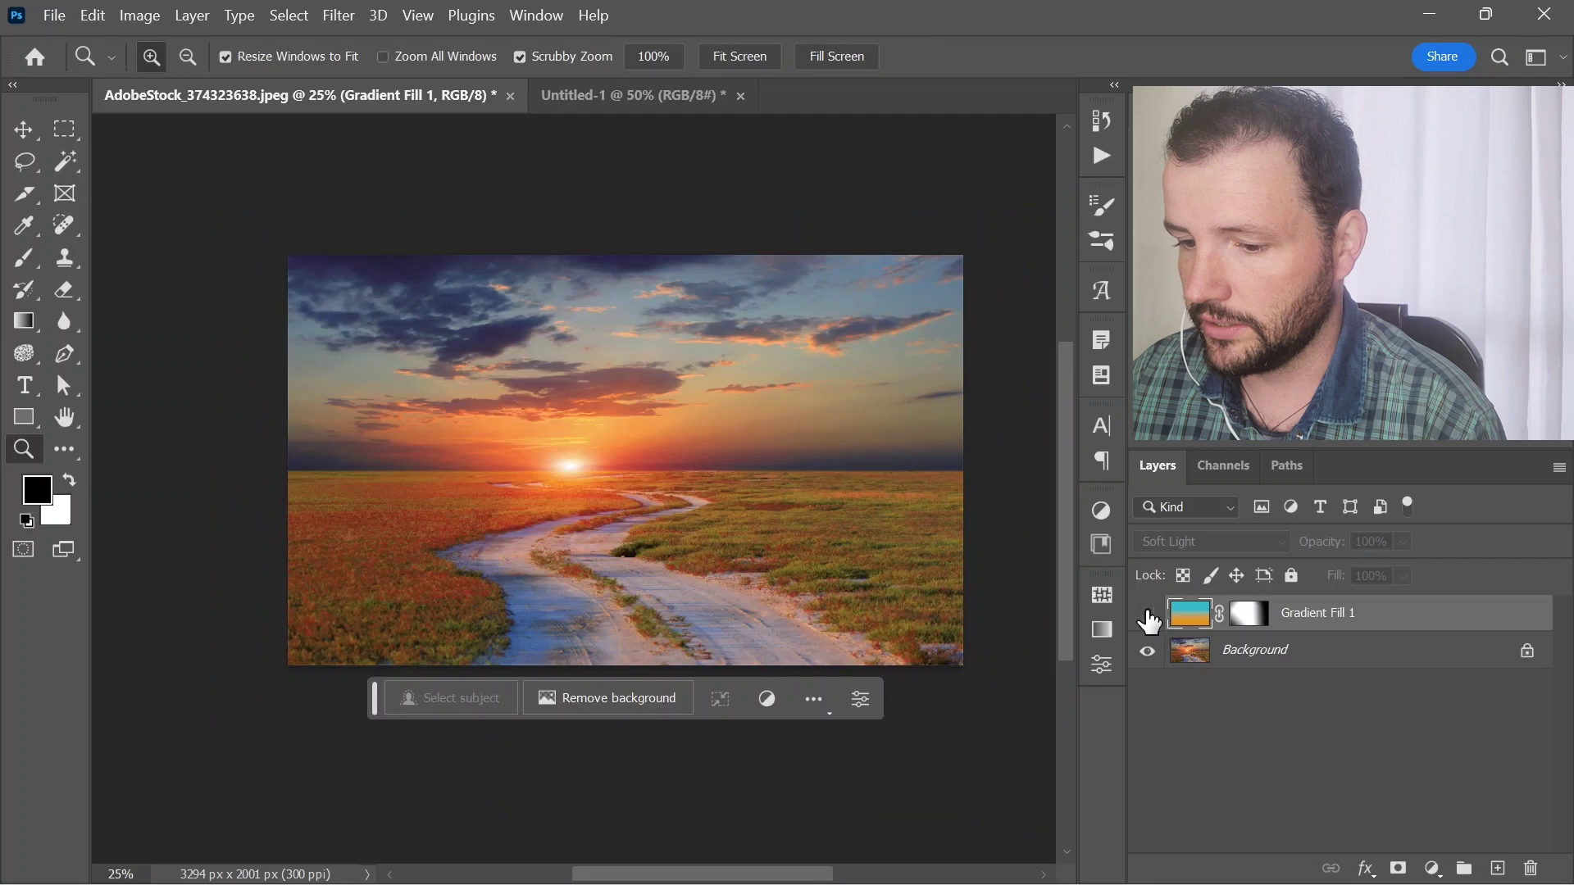
left_click(1146, 614)
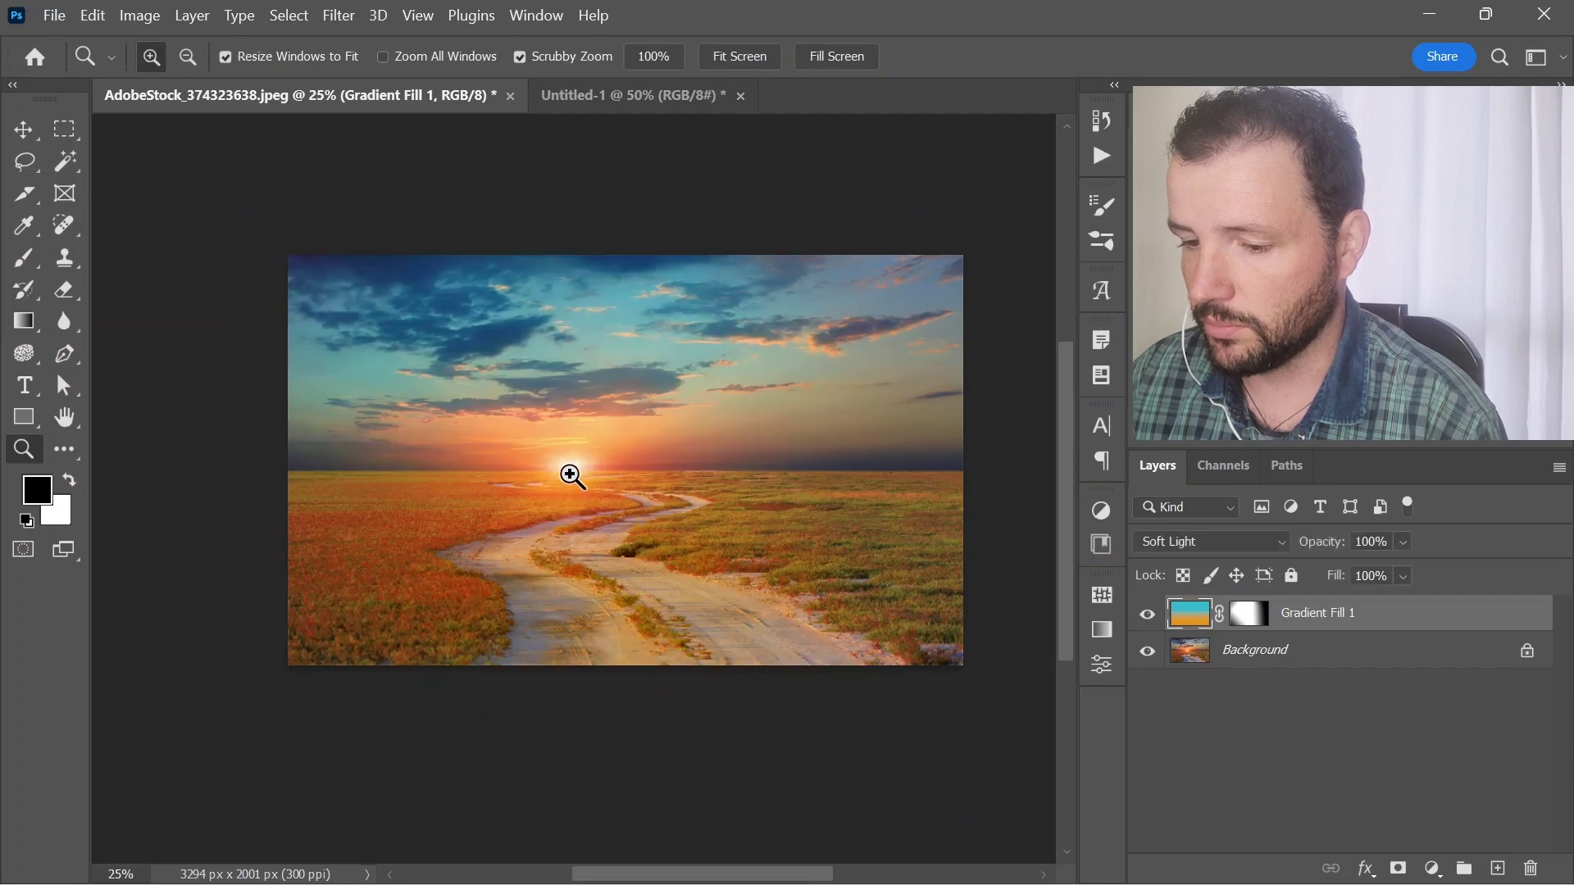
left_click(557, 474)
left_click(1147, 614)
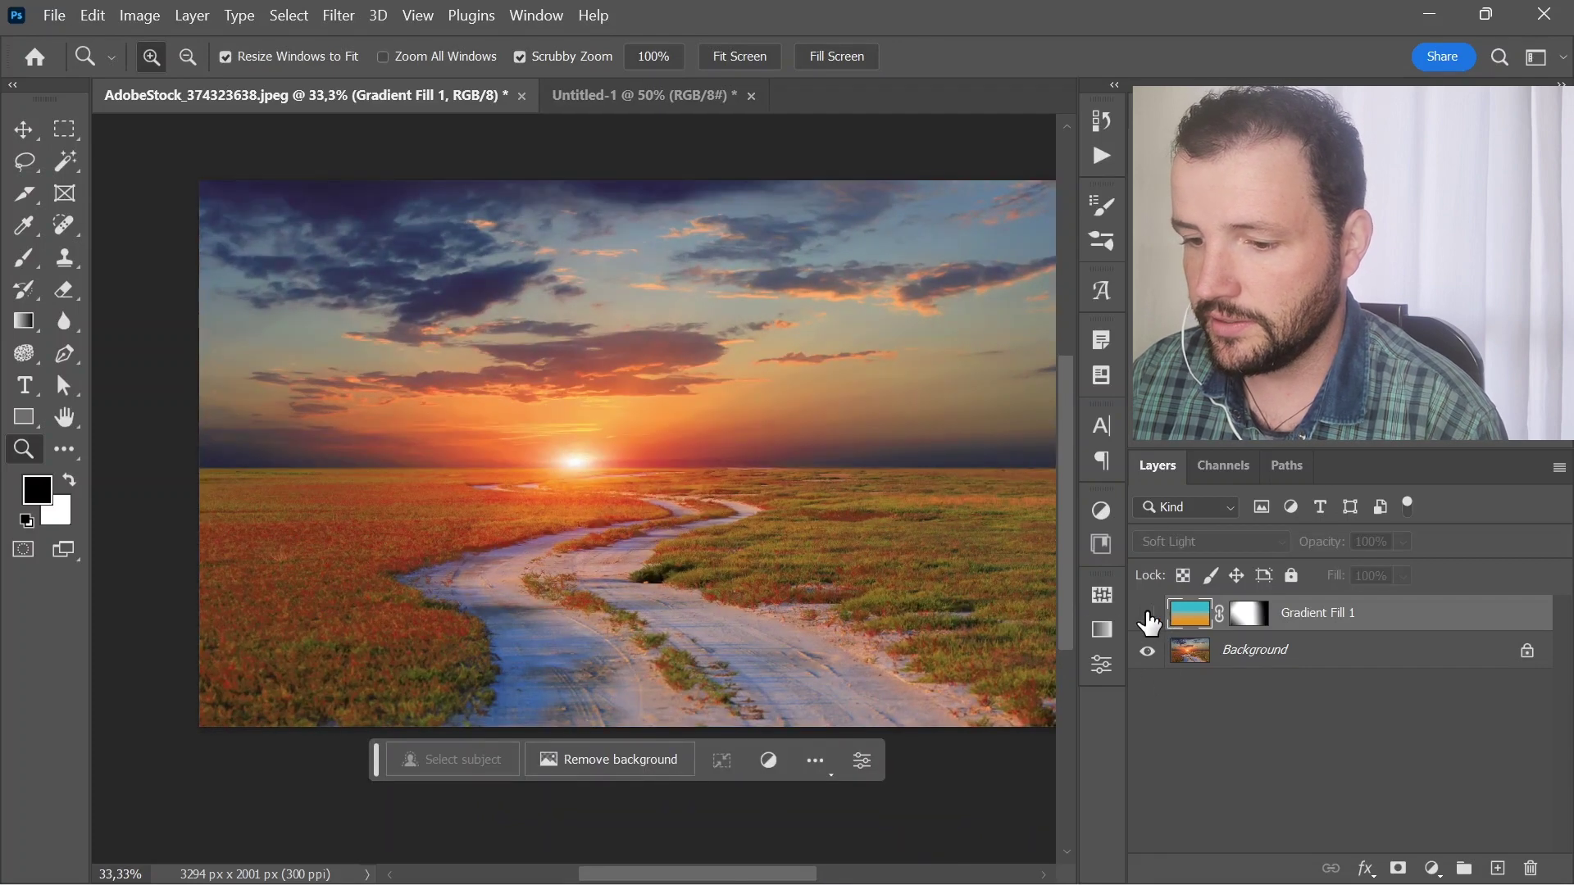
left_click(1146, 616)
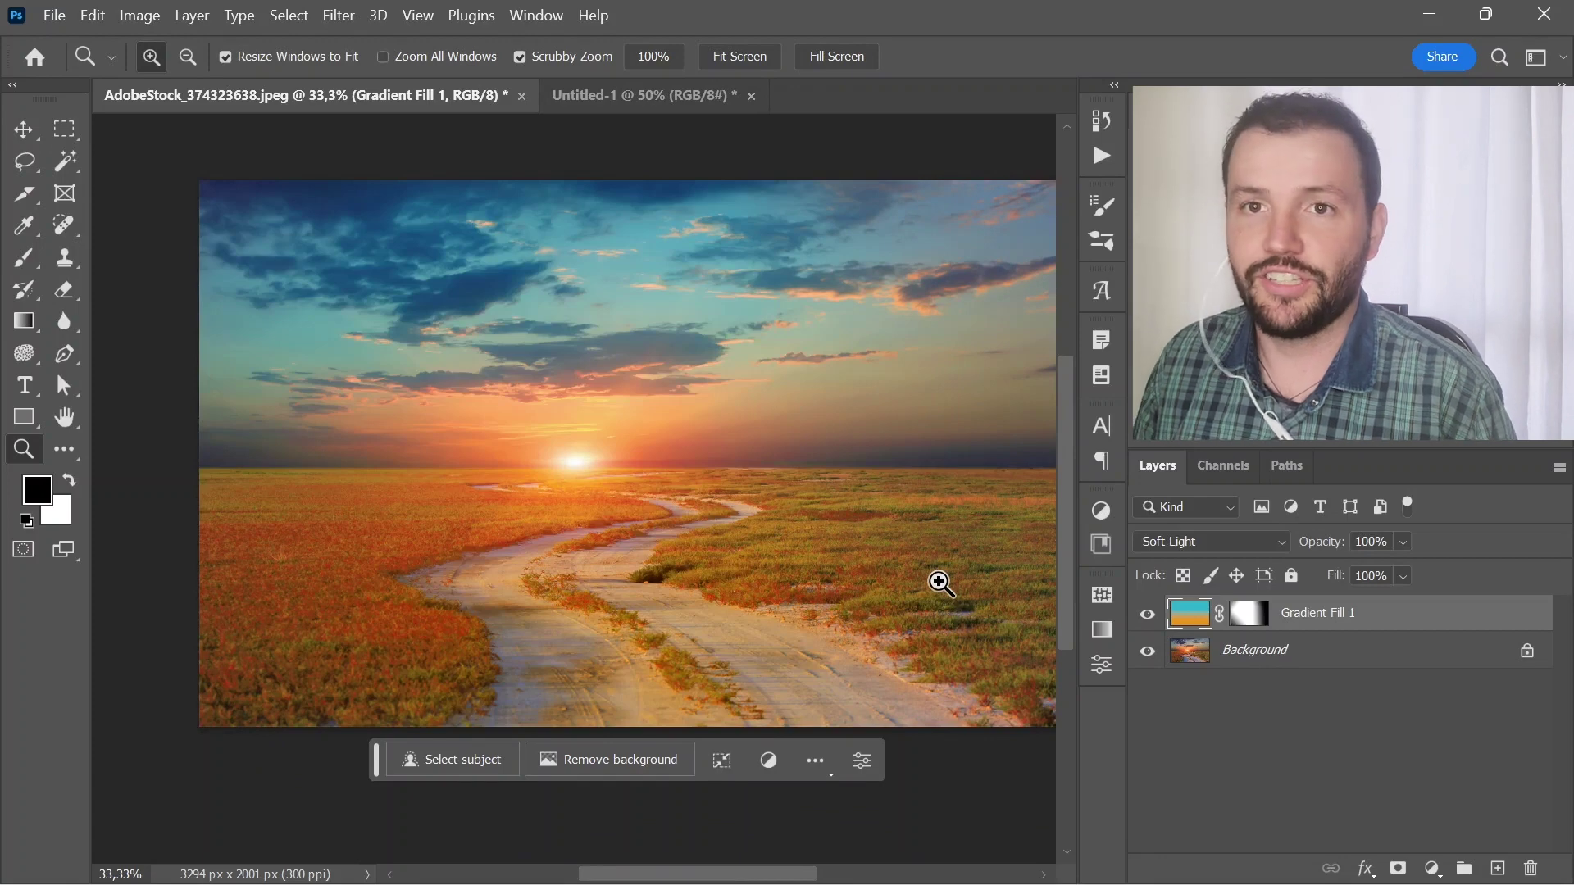